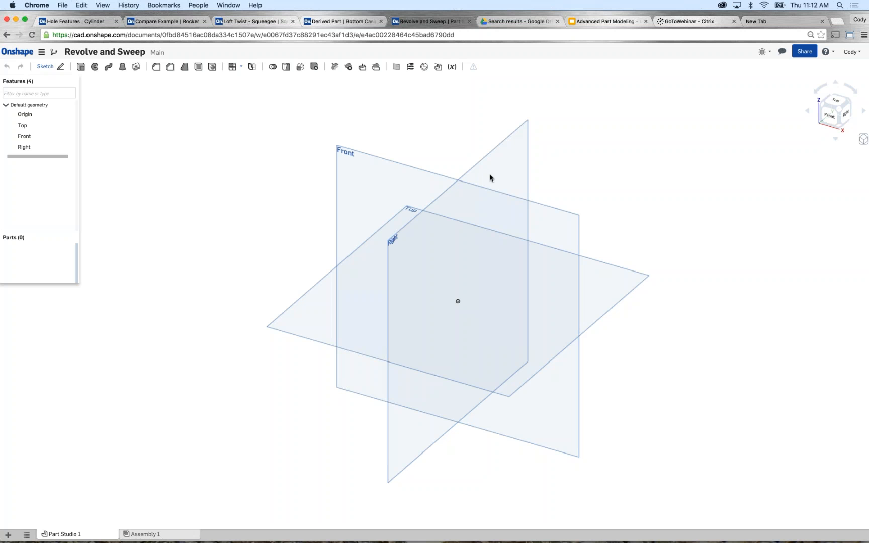
- Start a new sketch on the Front plane and view it normal to the sketch plane
{"action": "left_click", "coordinate": [381, 174]}
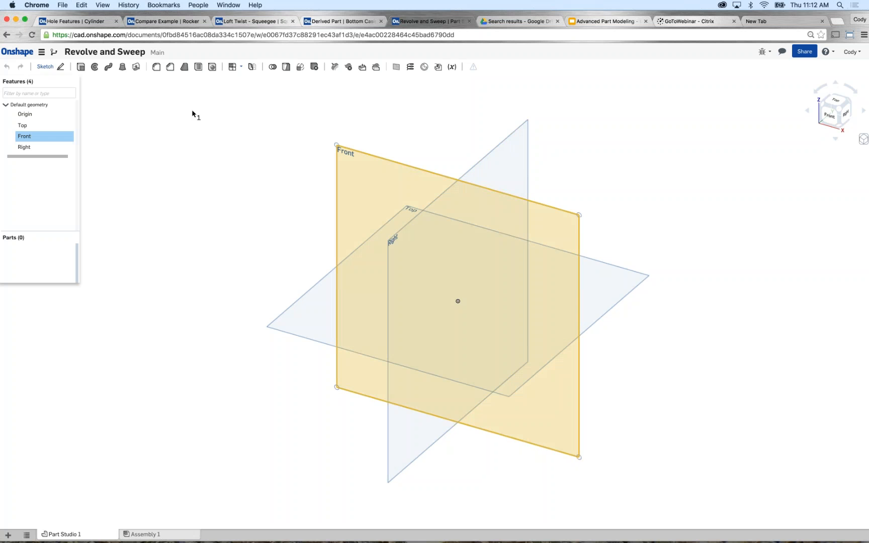
{"action": "left_click", "coordinate": [49, 68]}
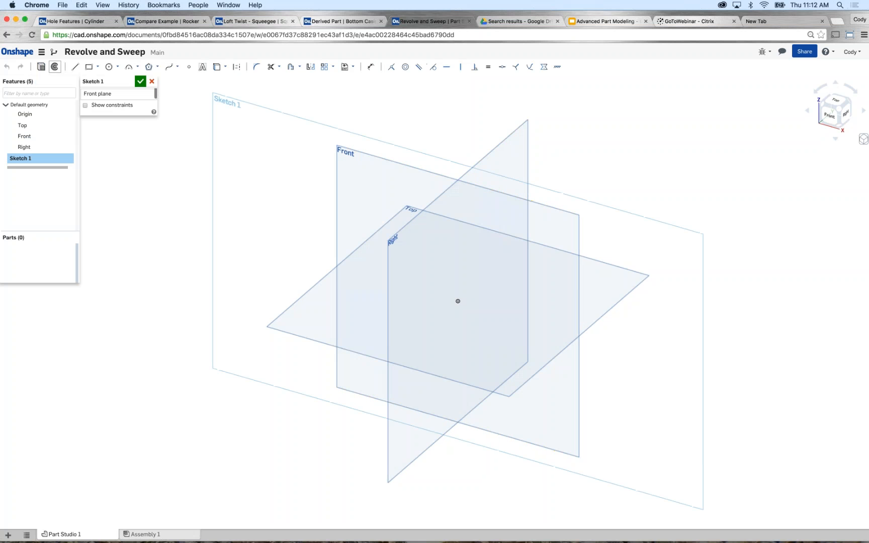
{"action": "right_click", "coordinate": [178, 156]}
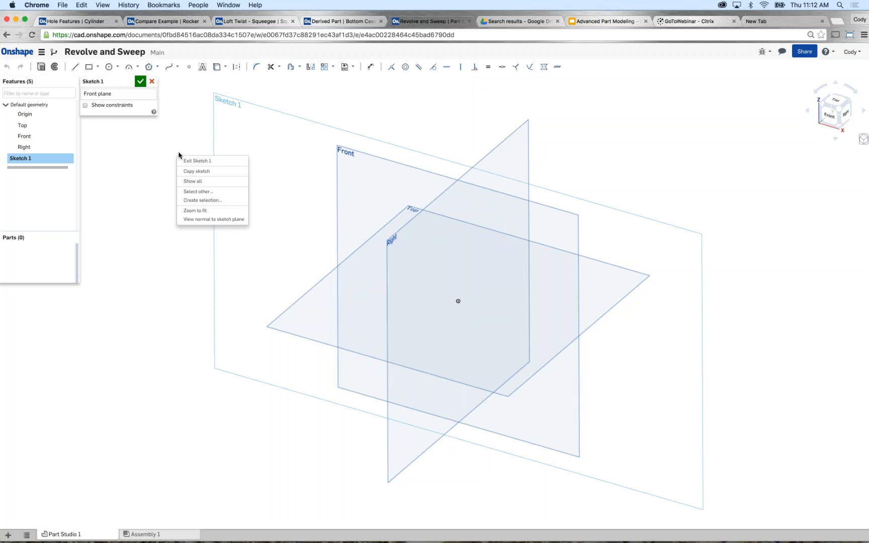
{"action": "left_click", "coordinate": [195, 220]}
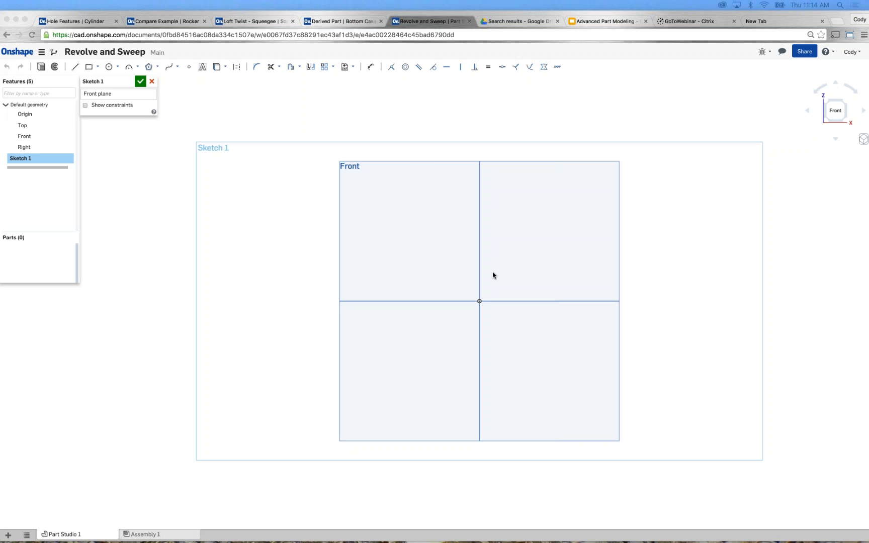
- Review the full list of keyboard shortcuts from the help resources and close it
{"action": "left_click", "coordinate": [740, 79]}
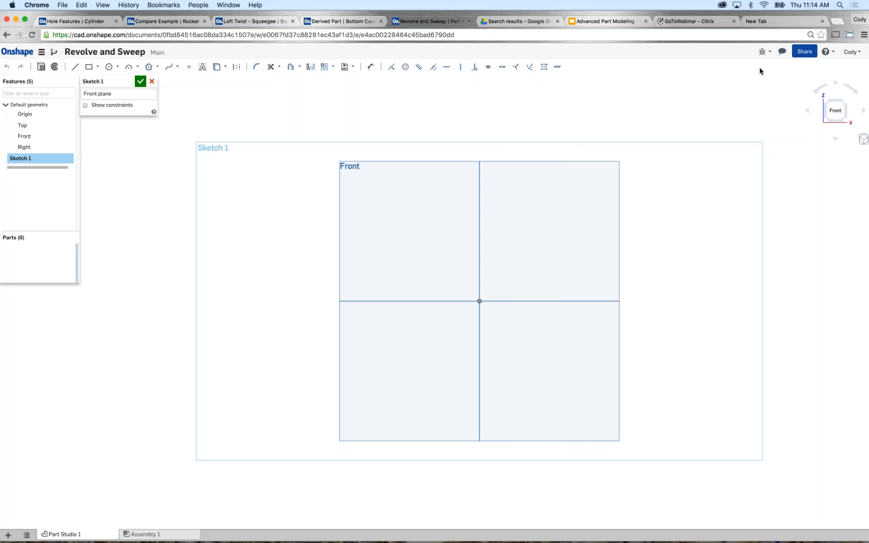
{"action": "left_click", "coordinate": [834, 55]}
{"action": "left_click", "coordinate": [810, 112]}
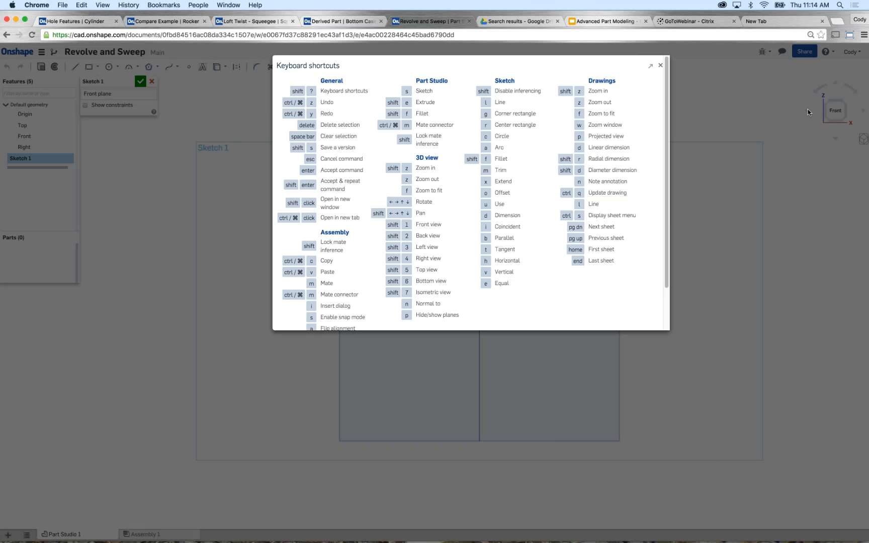
{"action": "scroll", "coordinate": [649, 201], "scroll_direction": "down", "scroll_amount": 2}
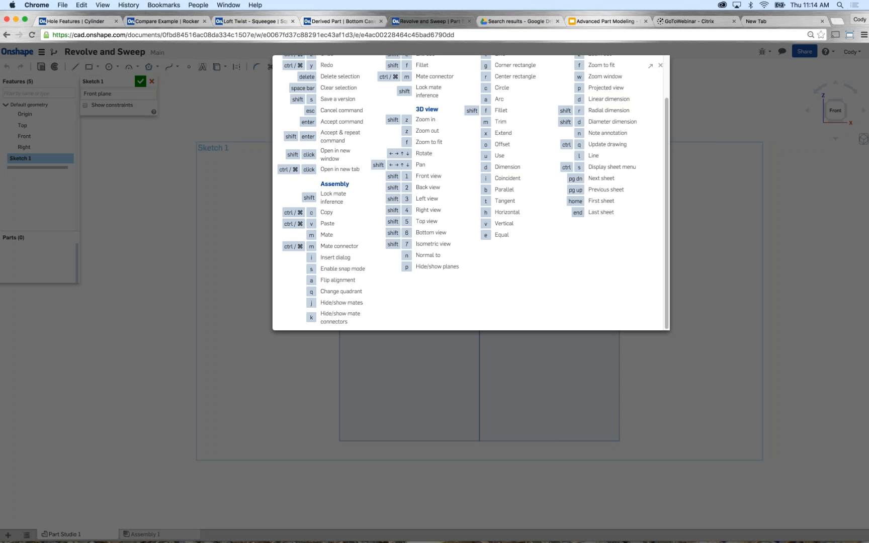
{"action": "left_click", "coordinate": [661, 66]}
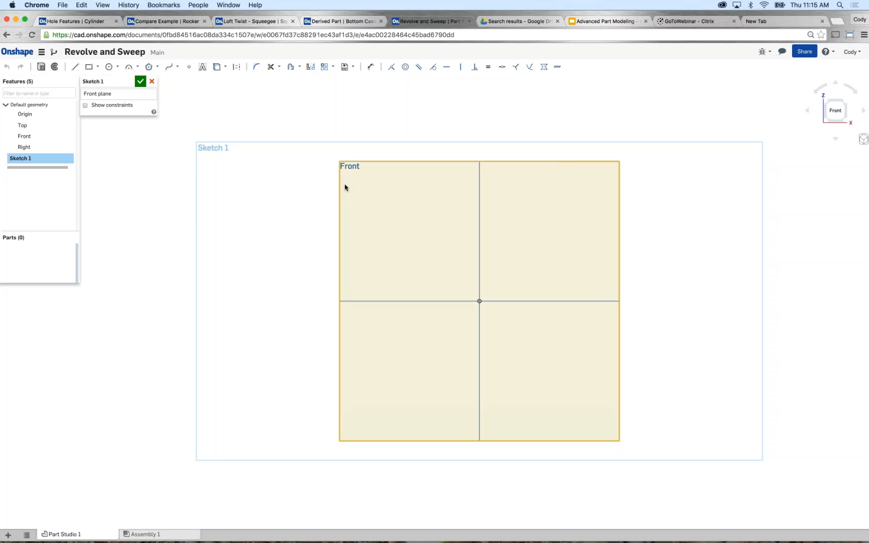
- Draw a horizontal construction line about 10.6 in long through the origin, extending past both sides of the Front plane
{"action": "left_click", "coordinate": [76, 67]}
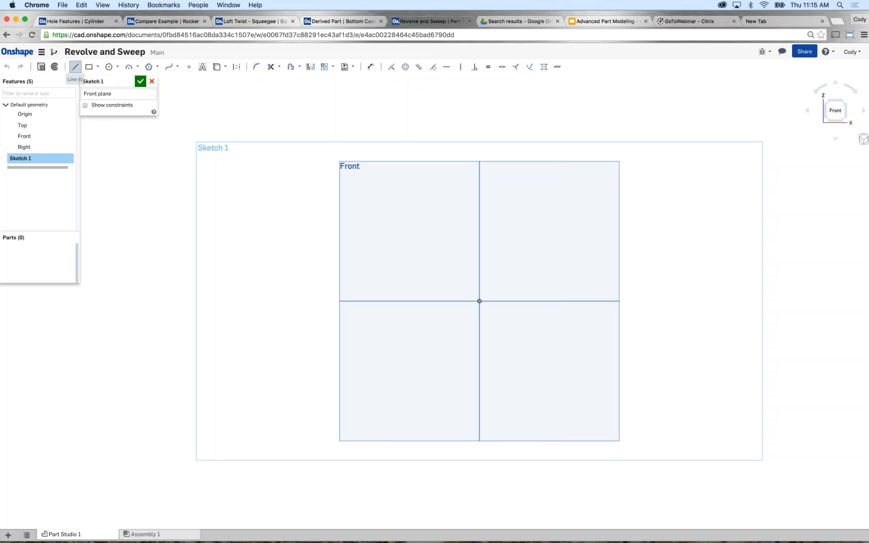
{"action": "left_click", "coordinate": [237, 69]}
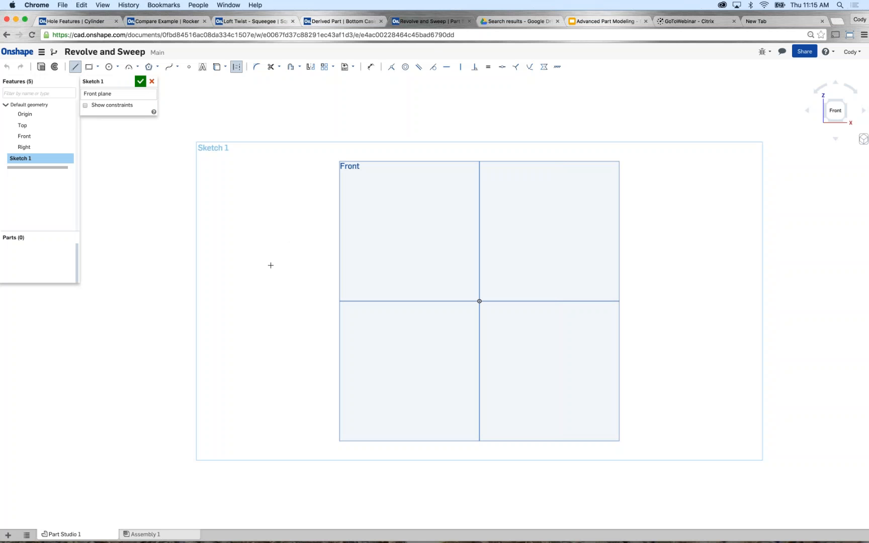
{"action": "left_click", "coordinate": [209, 301]}
{"action": "left_click", "coordinate": [704, 300]}
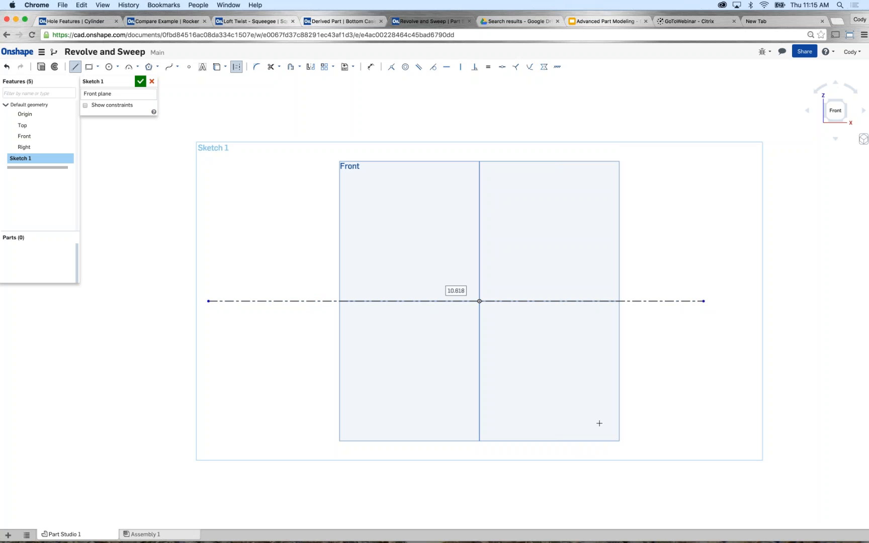
{"action": "key", "text": "Escape"}
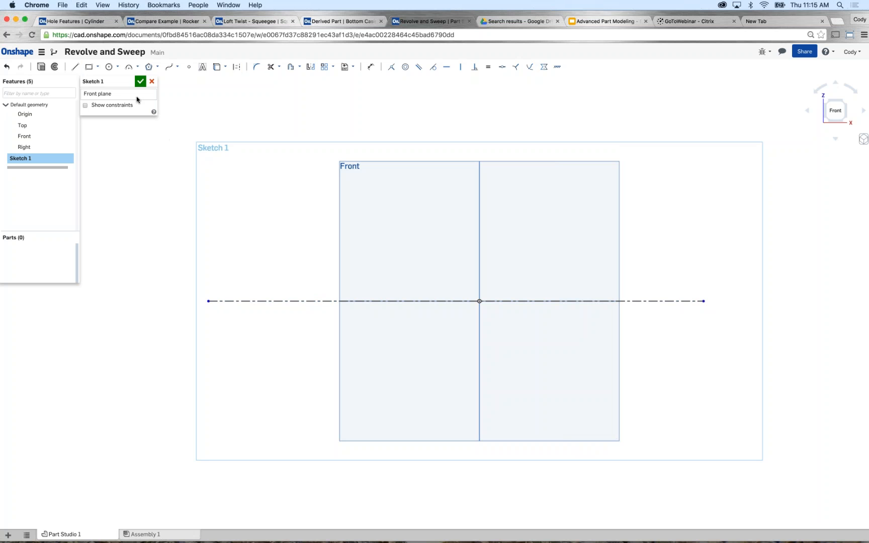
- Draw a vertical construction line from the origin up past the Front plane's upper edge
{"action": "left_click", "coordinate": [75, 66]}
{"action": "key", "text": "q"}
{"action": "left_click", "coordinate": [480, 301]}
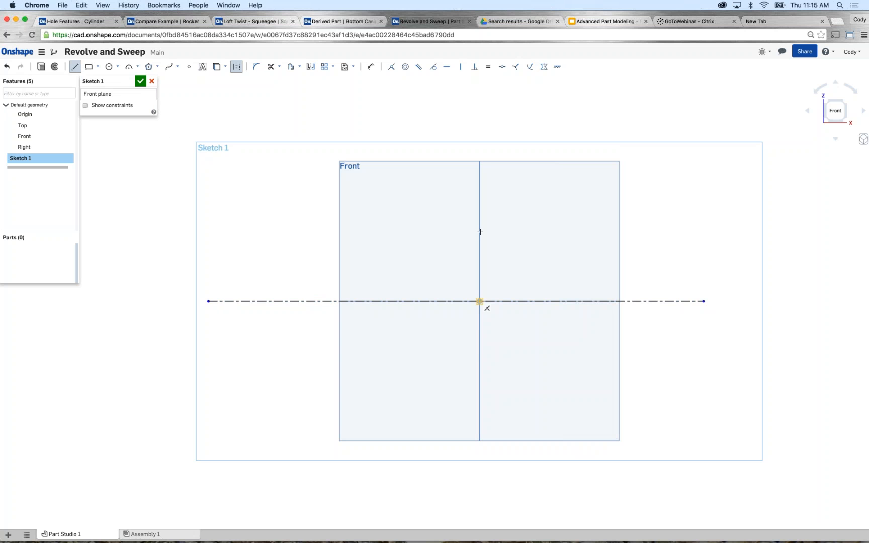
{"action": "left_click", "coordinate": [478, 111]}
{"action": "key", "text": "Escape"}
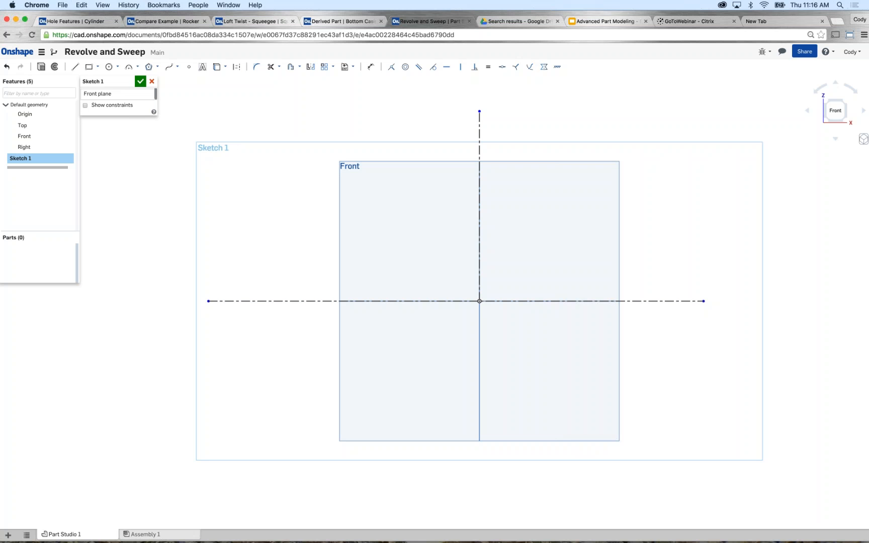
- Sketch an I-profile's bottom edge about 4.2 in long above the horizontal construction line, and its stepped right side with a 2.08 in web
{"action": "left_click", "coordinate": [76, 69]}
{"action": "left_click", "coordinate": [378, 262]}
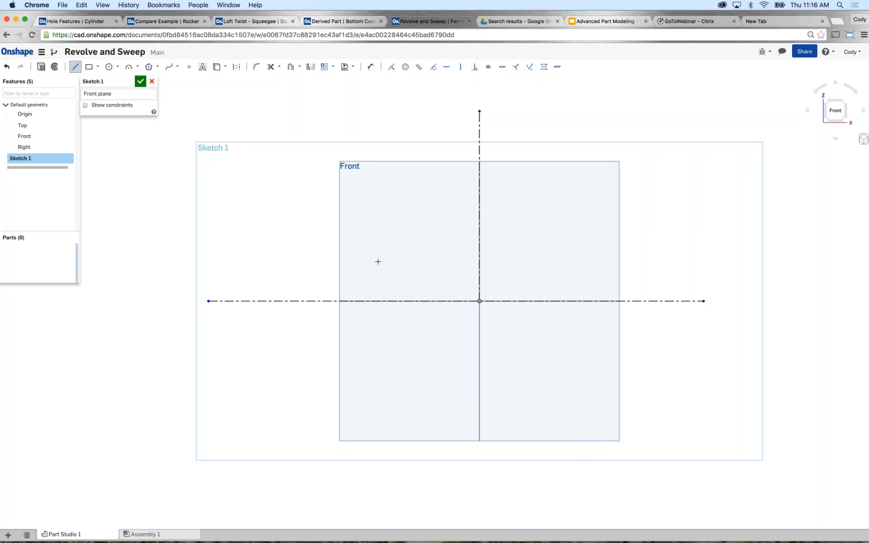
{"action": "left_click", "coordinate": [574, 261]}
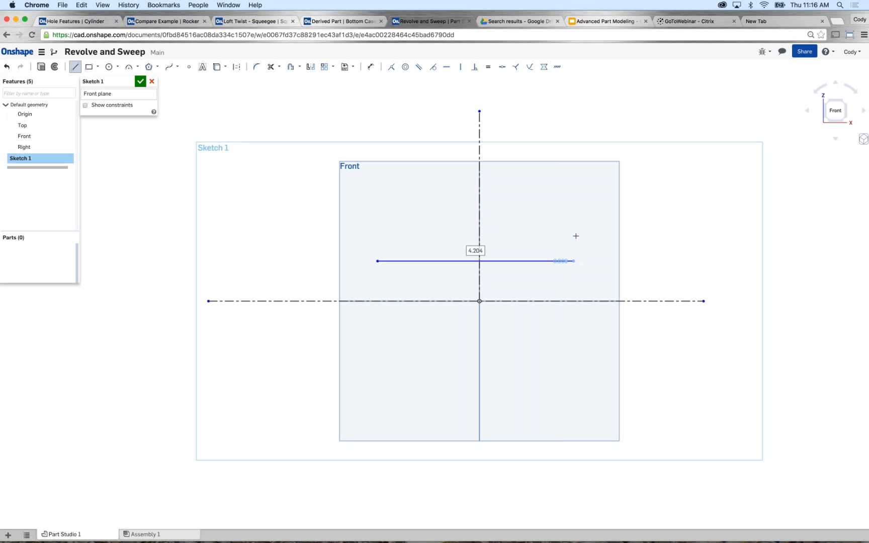
{"action": "left_click", "coordinate": [574, 233]}
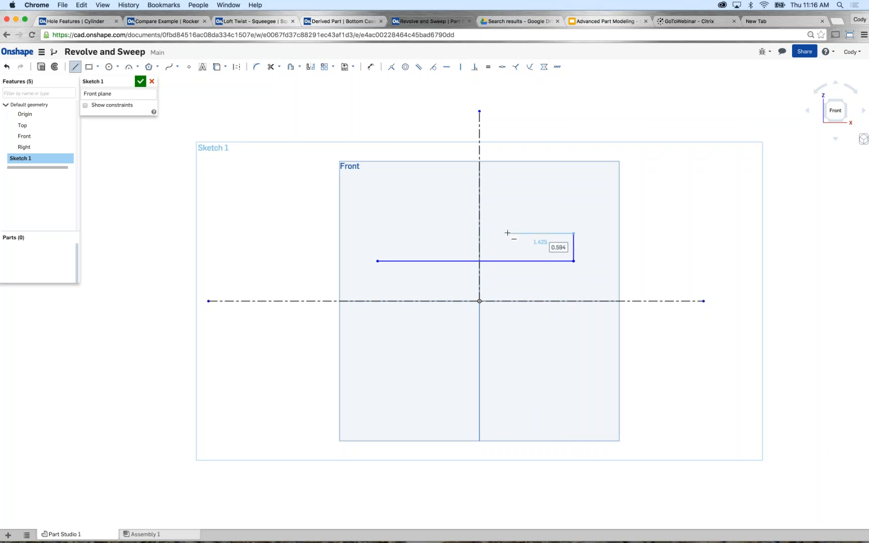
{"action": "left_click", "coordinate": [506, 233]}
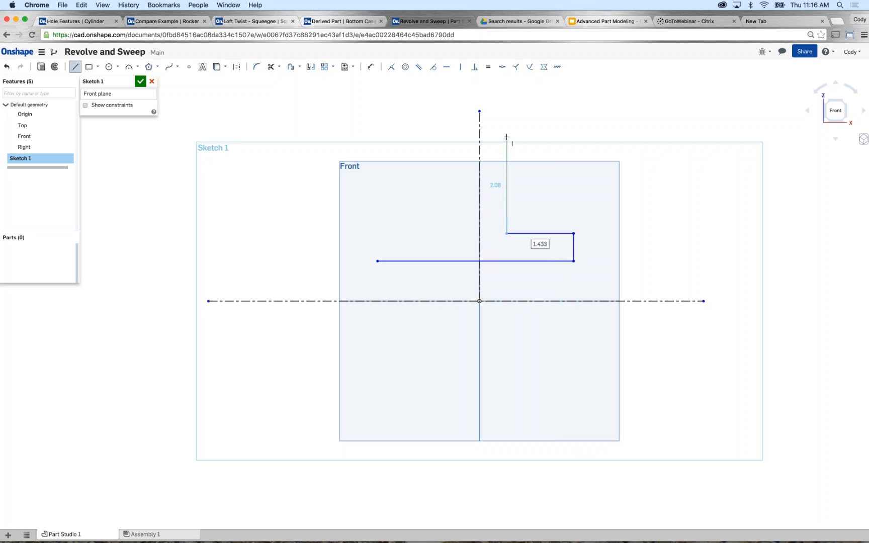
{"action": "left_click", "coordinate": [506, 137]}
{"action": "left_click", "coordinate": [574, 136]}
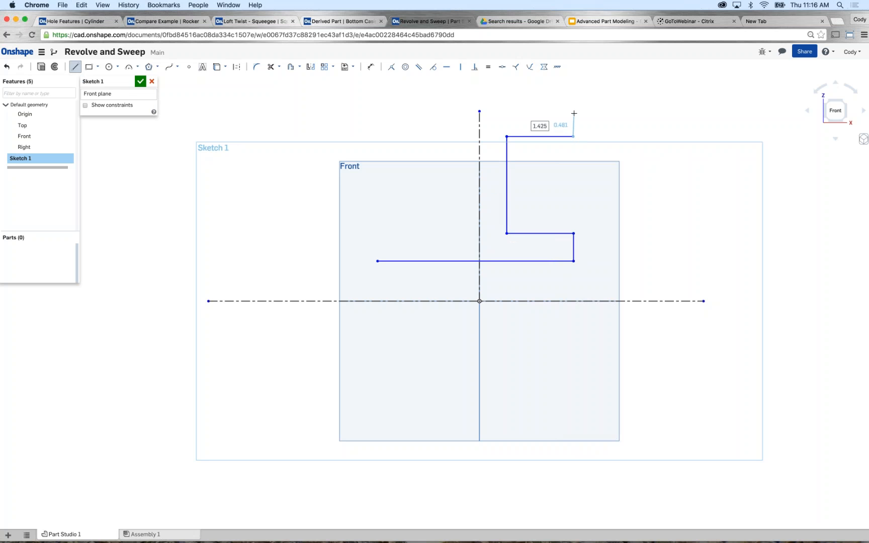
{"action": "left_click", "coordinate": [573, 112]}
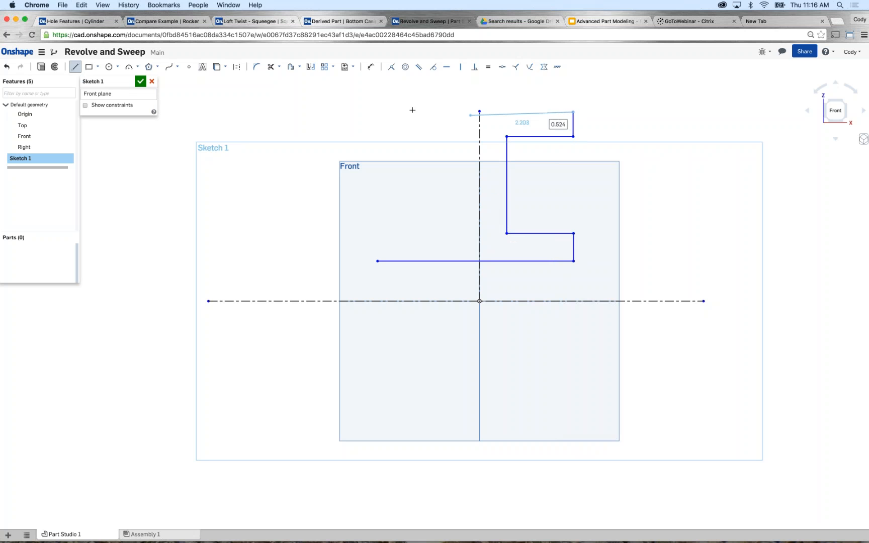
- Close the I-profile with a top edge about 4.04 in long and a stepped left side aligned with the right one
{"action": "left_click", "coordinate": [386, 112]}
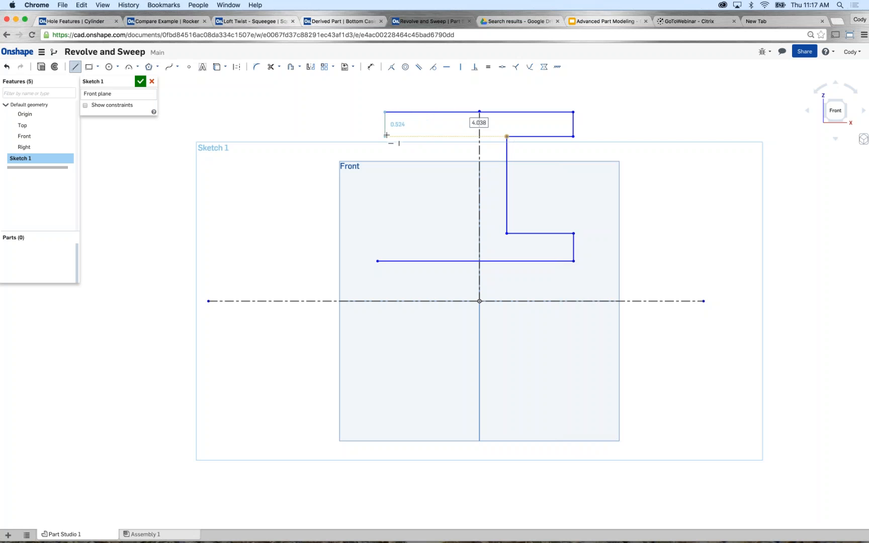
{"action": "left_click", "coordinate": [386, 135]}
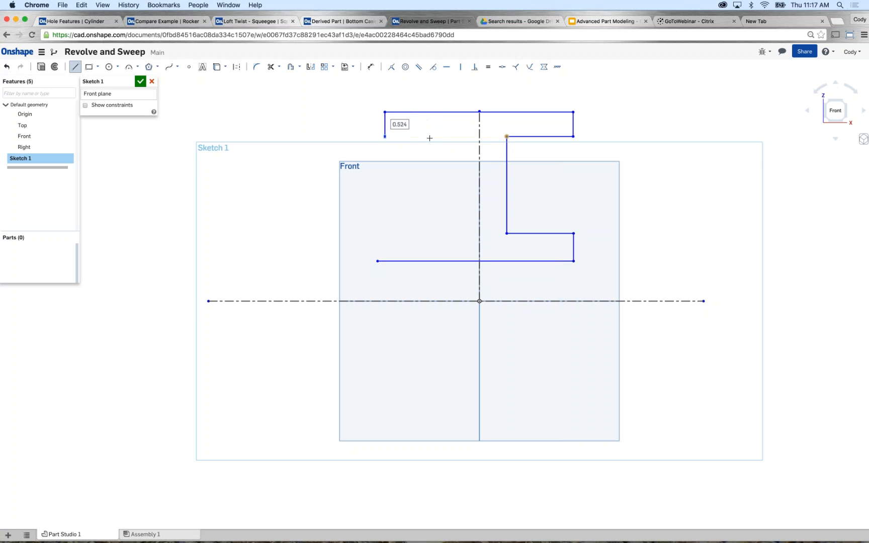
{"action": "left_click", "coordinate": [454, 136]}
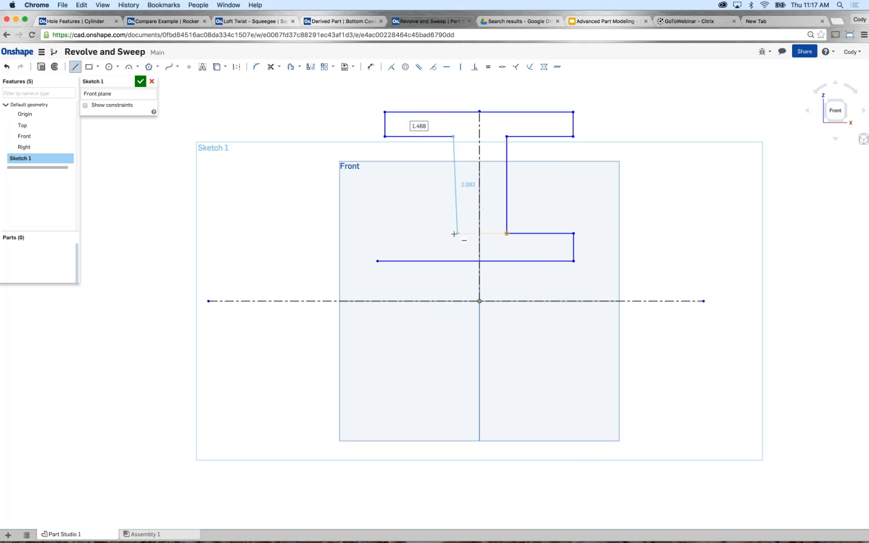
{"action": "left_click", "coordinate": [454, 235]}
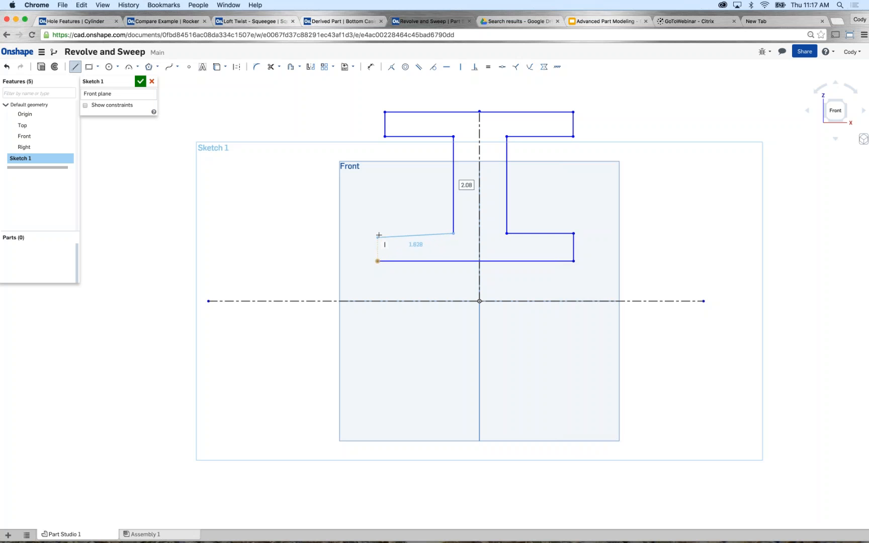
{"action": "left_click", "coordinate": [377, 233]}
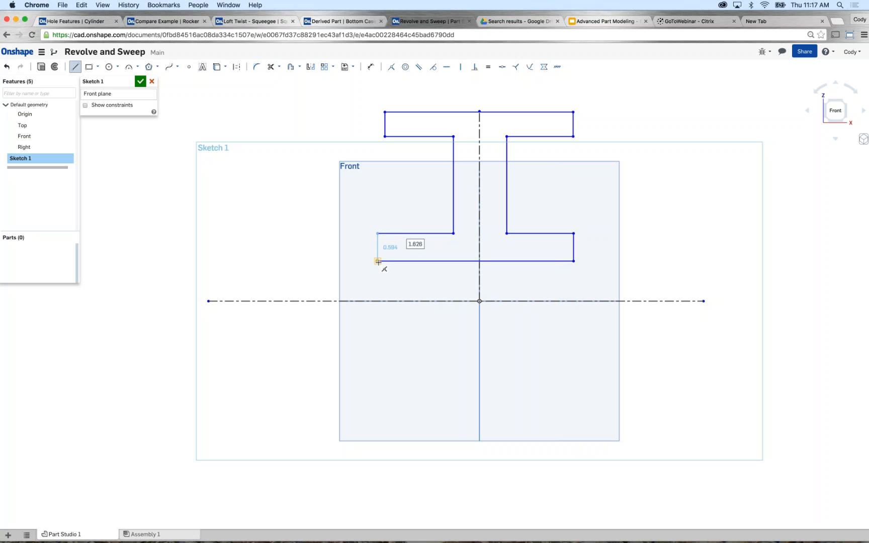
{"action": "left_click", "coordinate": [378, 261]}
{"action": "key", "text": "Escape"}
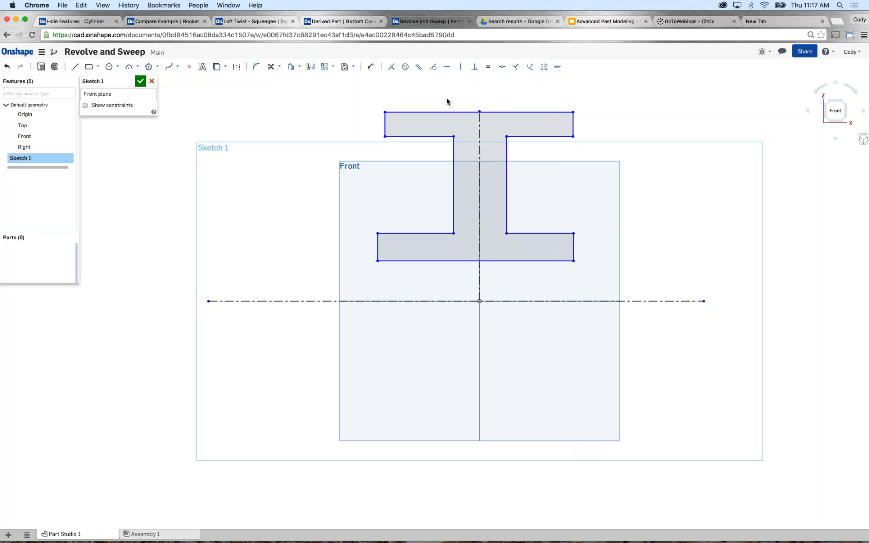
- Reshape the I-profile freehand by raising its top edge slightly and shifting the web's right side outward
{"action": "mouse_move", "coordinate": [386, 112]}
{"action": "left_mouse_down"}
{"action": "mouse_move", "coordinate": [378, 103]}
{"action": "mouse_move", "coordinate": [353, 113]}
{"action": "mouse_move", "coordinate": [396, 111]}
{"action": "mouse_move", "coordinate": [398, 125]}
{"action": "mouse_move", "coordinate": [352, 91]}
{"action": "mouse_move", "coordinate": [403, 130]}
{"action": "mouse_move", "coordinate": [382, 121]}
{"action": "mouse_move", "coordinate": [396, 104]}
{"action": "left_mouse_up"}
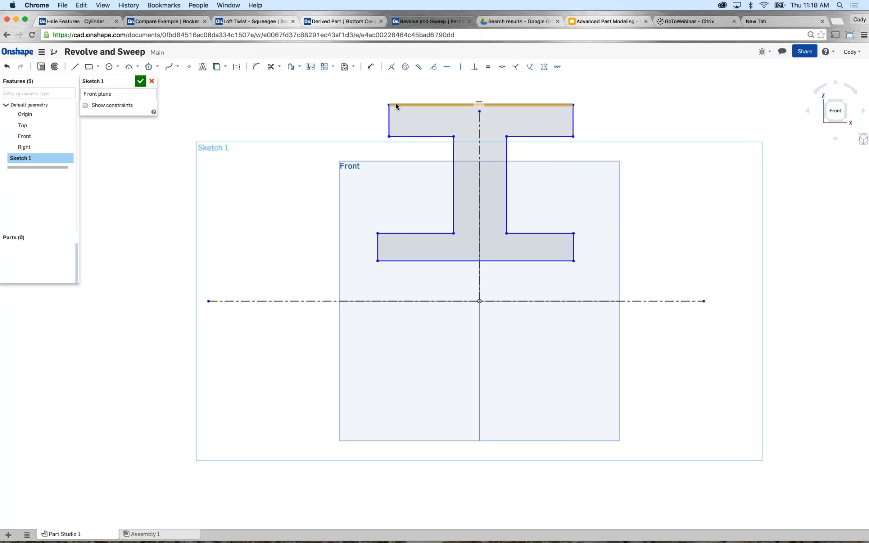
{"action": "mouse_move", "coordinate": [456, 157]}
{"action": "left_mouse_down"}
{"action": "mouse_move", "coordinate": [424, 163]}
{"action": "mouse_move", "coordinate": [537, 178]}
{"action": "mouse_move", "coordinate": [505, 179]}
{"action": "left_mouse_up"}
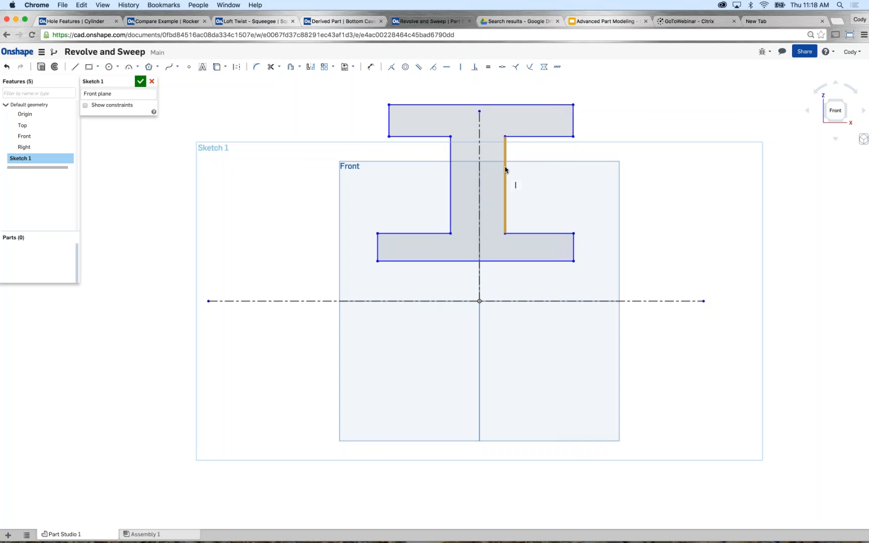
{"action": "left_click_drag", "start_coordinate": [515, 171], "coordinate": [544, 169]}
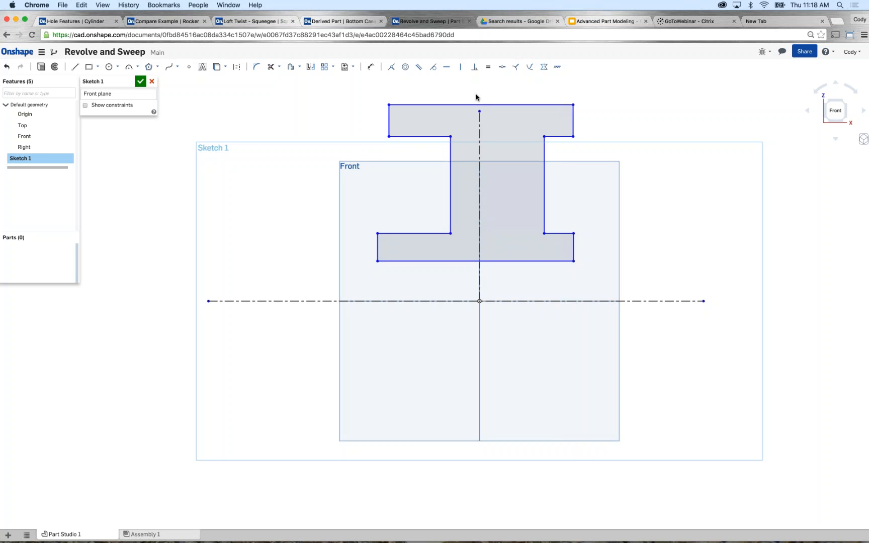
- Make the web's two vertical sides symmetric about the vertical construction line and narrow the web
{"action": "left_click", "coordinate": [544, 147]}
{"action": "left_click", "coordinate": [479, 148]}
{"action": "left_click", "coordinate": [452, 150]}
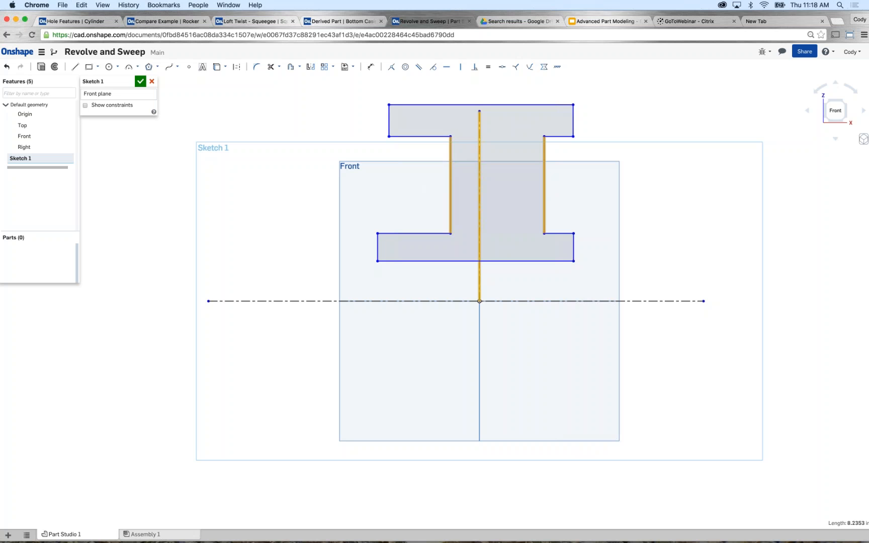
{"action": "left_click", "coordinate": [544, 66]}
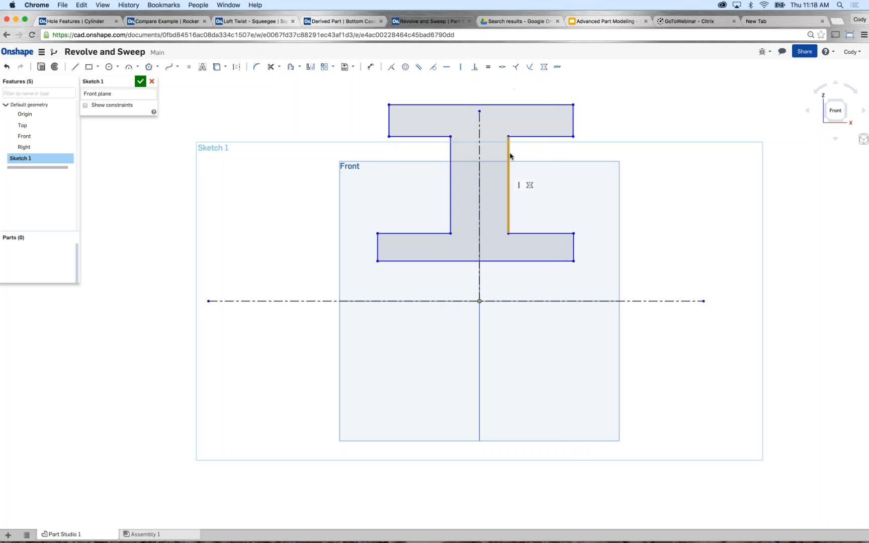
{"action": "mouse_move", "coordinate": [510, 153]}
{"action": "left_mouse_down"}
{"action": "mouse_move", "coordinate": [529, 157]}
{"action": "mouse_move", "coordinate": [506, 159]}
{"action": "mouse_move", "coordinate": [528, 161]}
{"action": "mouse_move", "coordinate": [497, 159]}
{"action": "mouse_move", "coordinate": [522, 160]}
{"action": "left_mouse_up"}
{"action": "mouse_move", "coordinate": [491, 159]}
{"action": "left_mouse_down"}
{"action": "mouse_move", "coordinate": [515, 157]}
{"action": "mouse_move", "coordinate": [500, 159]}
{"action": "left_mouse_up"}
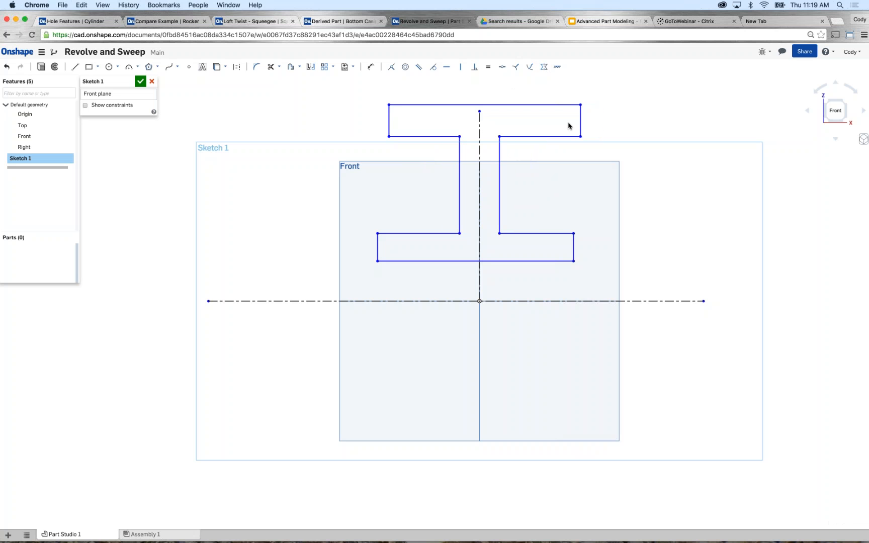
- Make the upper flange's two vertical end edges symmetric about the vertical construction line
{"action": "left_click", "coordinate": [574, 121]}
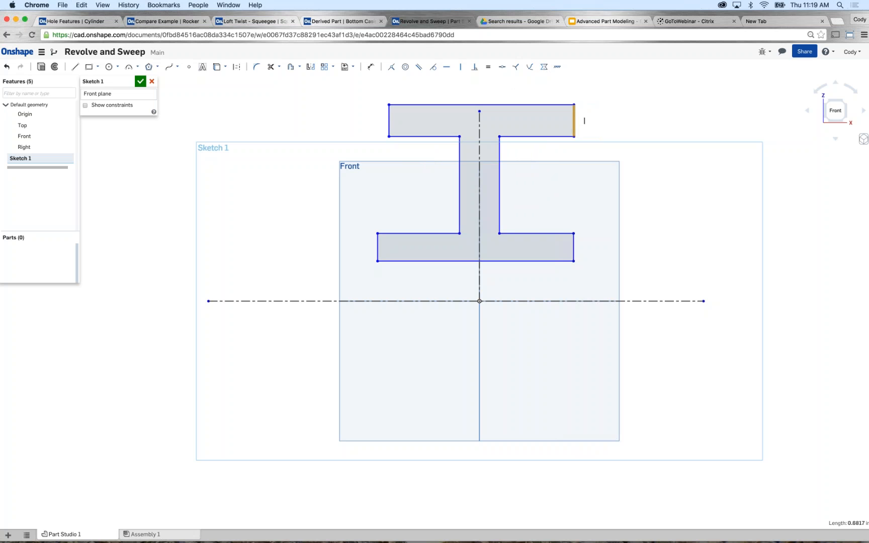
{"action": "left_click", "coordinate": [480, 189]}
{"action": "left_click", "coordinate": [389, 121]}
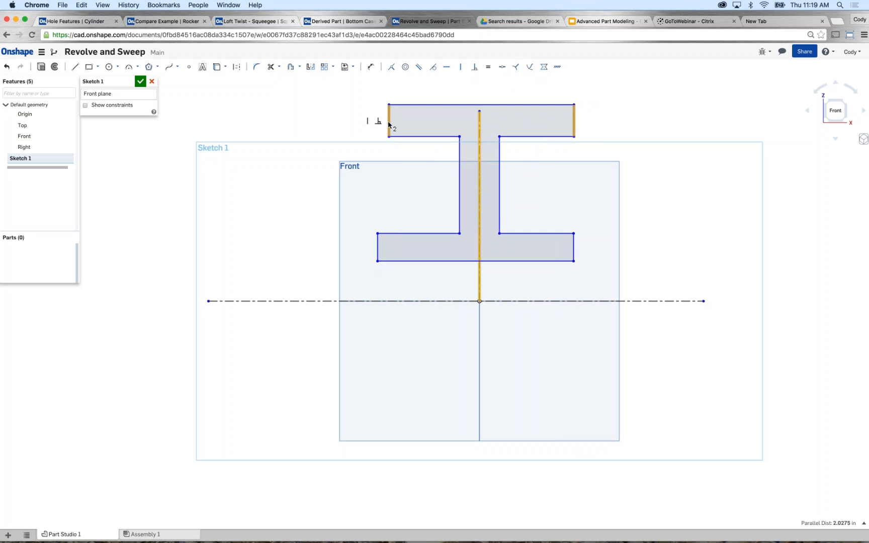
{"action": "left_click", "coordinate": [544, 71]}
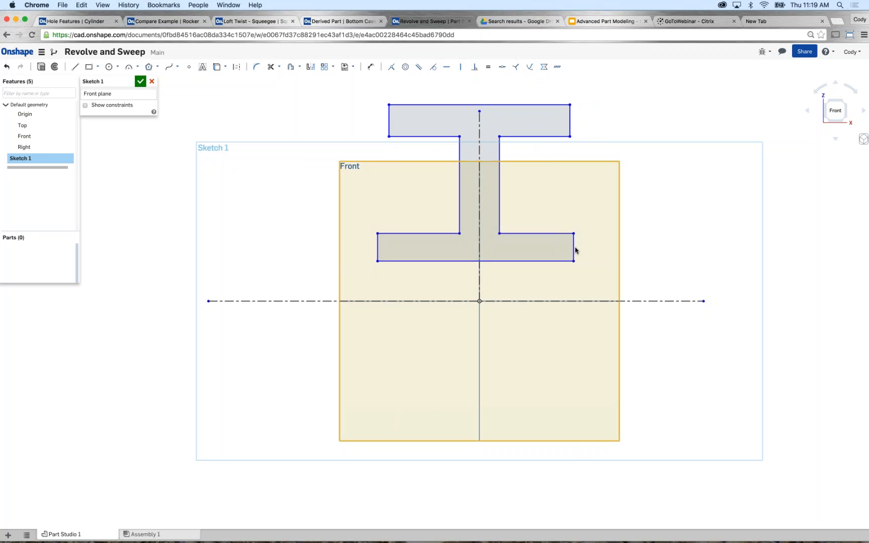
- Make the lower flange's end edges symmetric about the vertical construction line and freely resize both flanges, the lower one to about 5.1 in wide
{"action": "left_click", "coordinate": [575, 247]}
{"action": "left_click", "coordinate": [480, 252]}
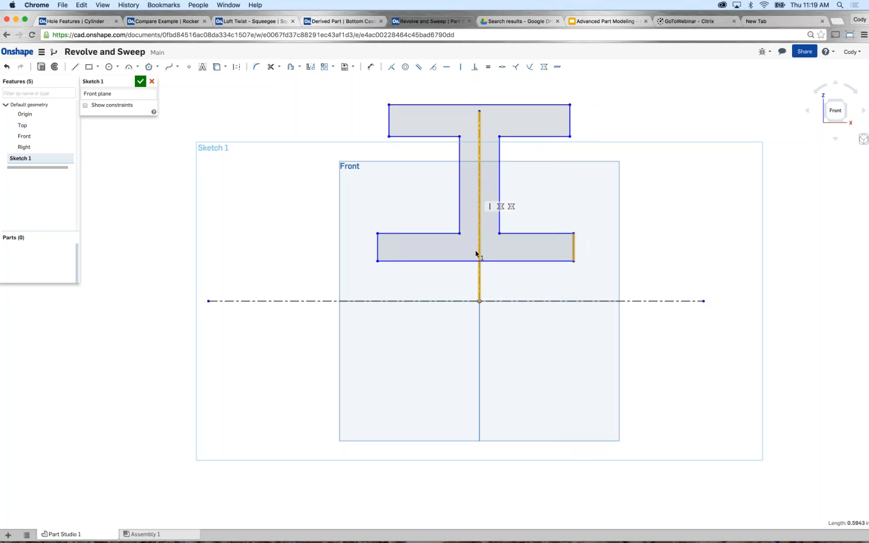
{"action": "left_click", "coordinate": [378, 252]}
{"action": "left_click", "coordinate": [545, 67]}
{"action": "left_click_drag", "start_coordinate": [378, 122], "coordinate": [396, 136]}
{"action": "left_click_drag", "start_coordinate": [378, 245], "coordinate": [354, 245]}
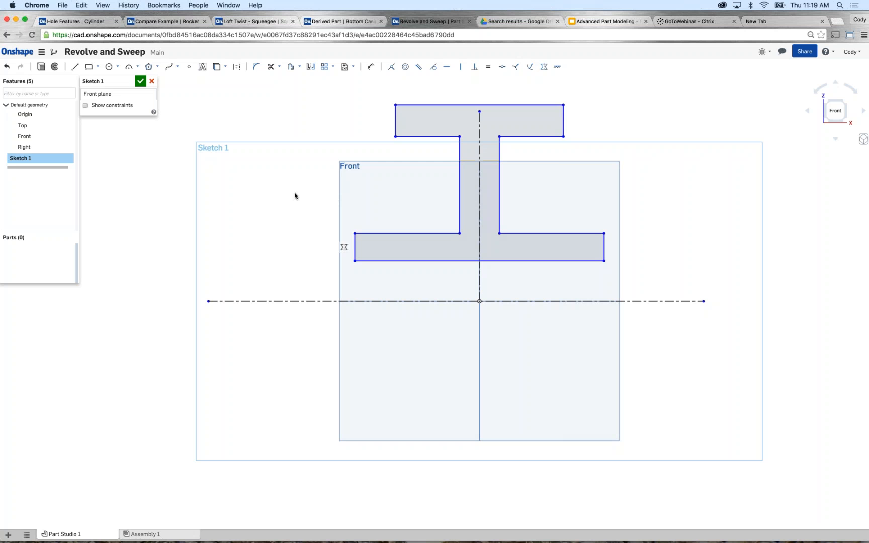
- Dimension the upper flange's top edge and set its length to 3.5 in
{"action": "key", "text": "u"}
{"action": "scroll", "coordinate": [362, 116], "scroll_direction": "down", "scroll_amount": 1}
{"action": "left_click", "coordinate": [423, 106]}
{"action": "left_click", "coordinate": [449, 87]}
{"action": "type", "text": "3.5"}
{"action": "key", "text": "Return"}
- Dimension the lower flange's bottom edge below the profile and set its length to 5 in
{"action": "left_click", "coordinate": [416, 254]}
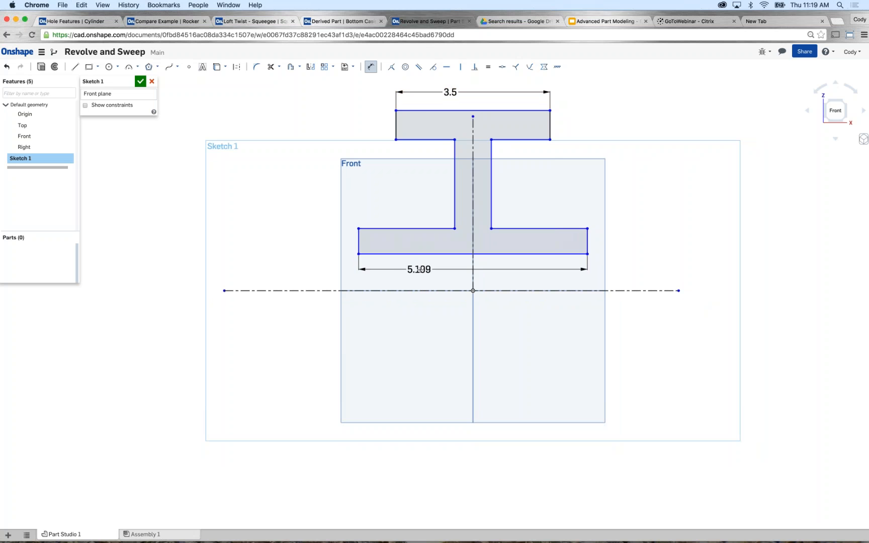
{"action": "left_click", "coordinate": [420, 270]}
{"action": "type", "text": "5"}
{"action": "key", "text": "Return"}
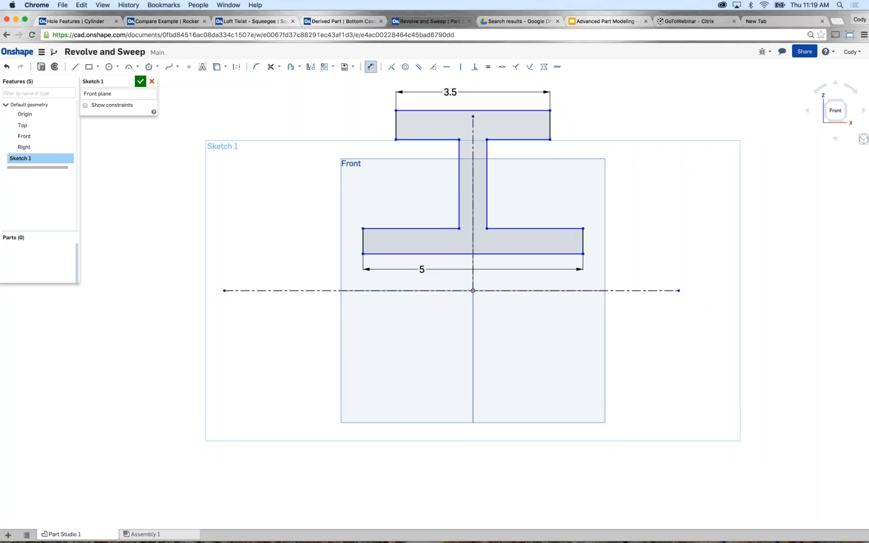
- Dimension the distance between the web's two vertical sides and set it to 0.5 in
{"action": "left_click", "coordinate": [487, 194]}
{"action": "left_click", "coordinate": [459, 196]}
{"action": "left_click", "coordinate": [418, 184]}
{"action": "type", "text": "0.5"}
{"action": "key", "text": "Return"}
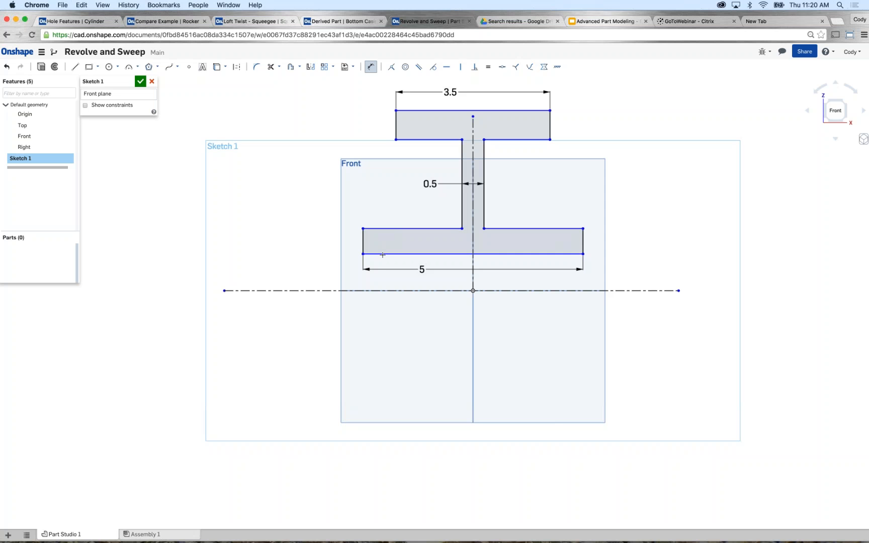
- Add a diameter dimension of 1.5 in from the lower flange's bottom edge about the horizontal construction line
{"action": "left_click", "coordinate": [370, 255]}
{"action": "left_click", "coordinate": [302, 290]}
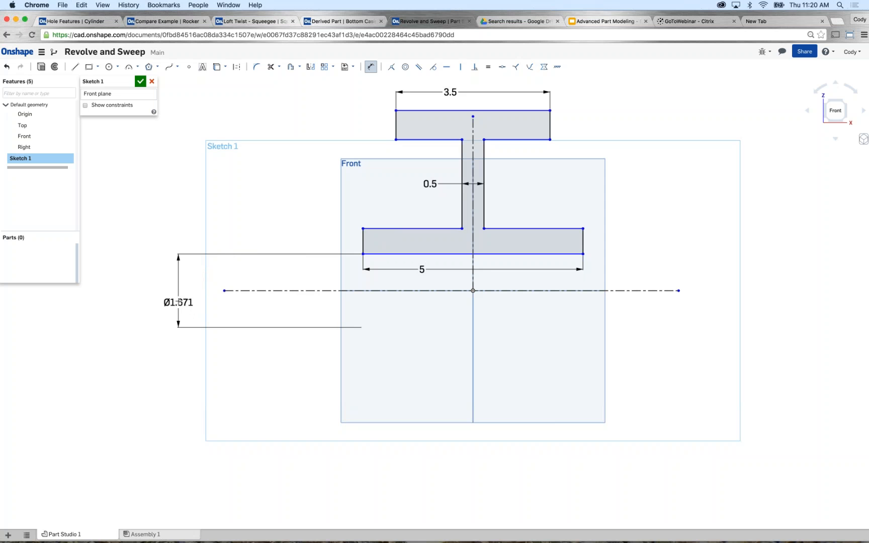
{"action": "left_click", "coordinate": [179, 302]}
{"action": "key", "text": "BackSpace"}
{"action": "type", "text": "1.5"}
{"action": "key", "text": "Return"}
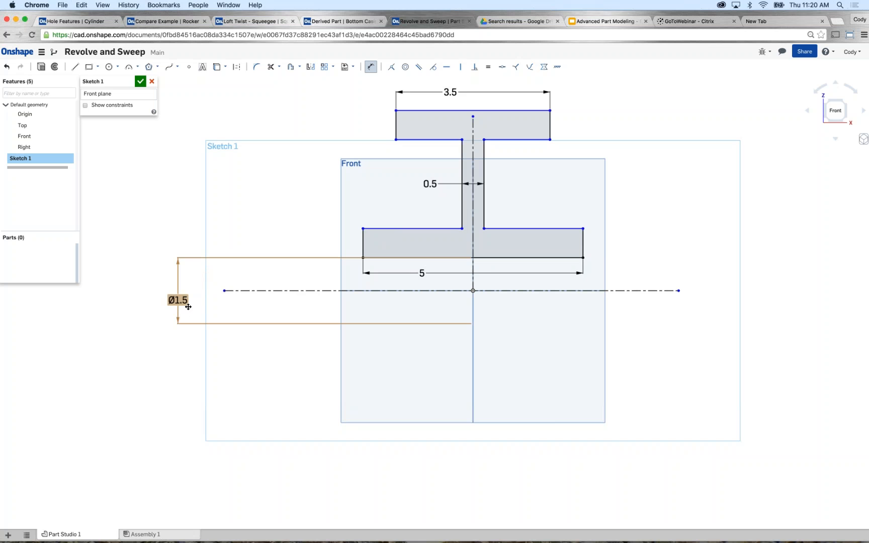
- Add a diameter dimension of 2.75 in from the lower flange's top edge about the horizontal construction line
{"action": "left_click", "coordinate": [578, 229]}
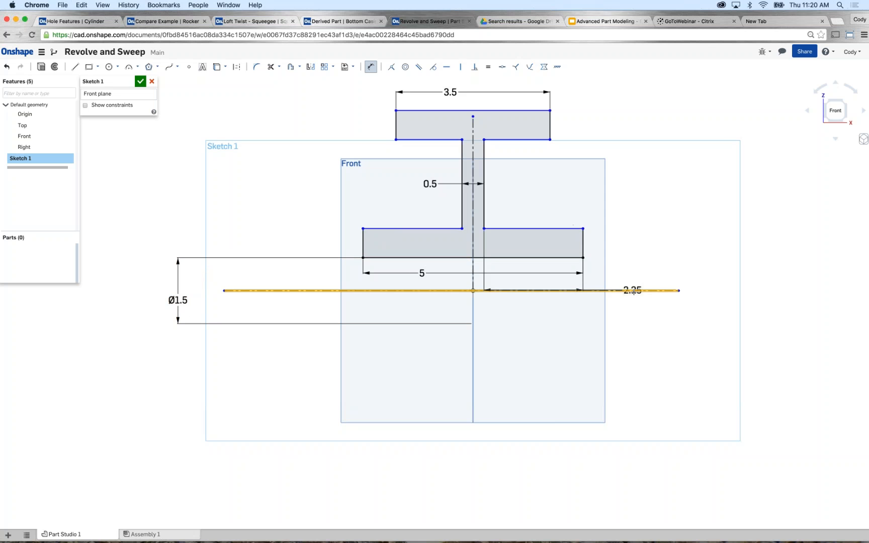
{"action": "left_click", "coordinate": [649, 291]}
{"action": "left_click", "coordinate": [715, 320]}
{"action": "type", "text": "2.75"}
{"action": "key", "text": "Return"}
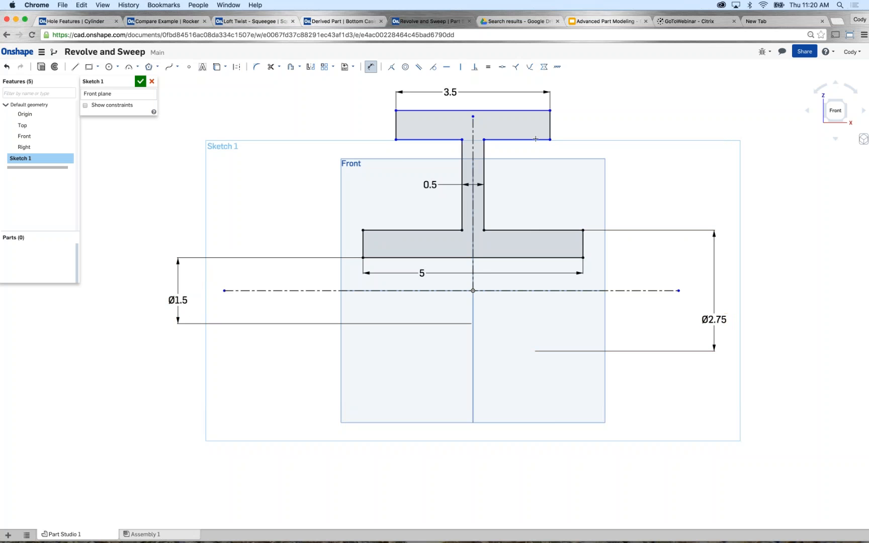
- Add a diameter dimension of 6.75 in from the upper flange's underside about the horizontal construction line
{"action": "left_click", "coordinate": [519, 140]}
{"action": "left_click", "coordinate": [382, 290]}
{"action": "left_click", "coordinate": [134, 329]}
{"action": "type", "text": "6.5"}
{"action": "key", "text": "Return"}
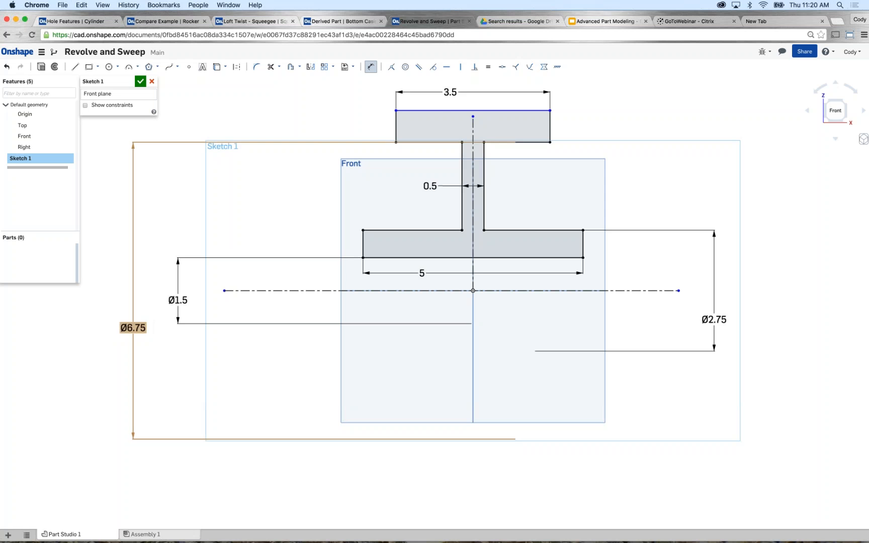
- Add a diameter dimension of 8.25 in from the upper flange's top edge about the horizontal construction line
{"action": "left_click", "coordinate": [441, 111]}
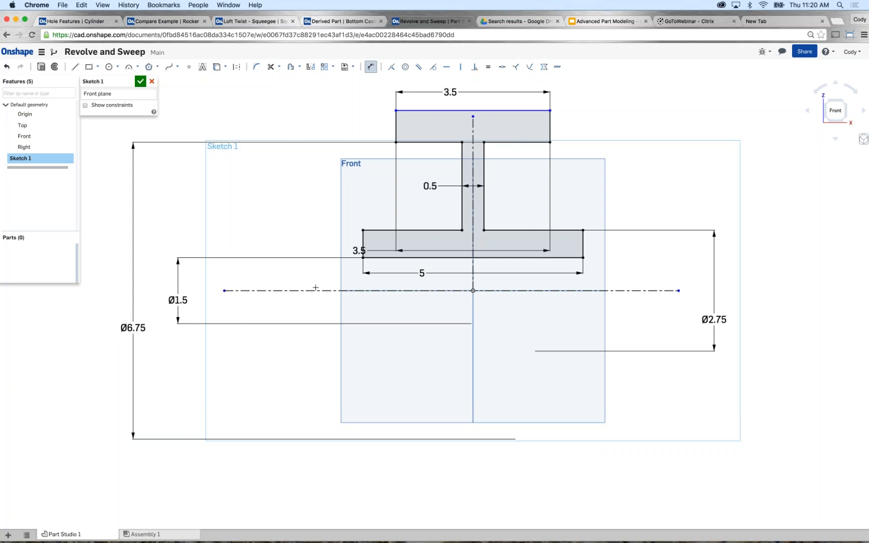
{"action": "left_click", "coordinate": [305, 291]}
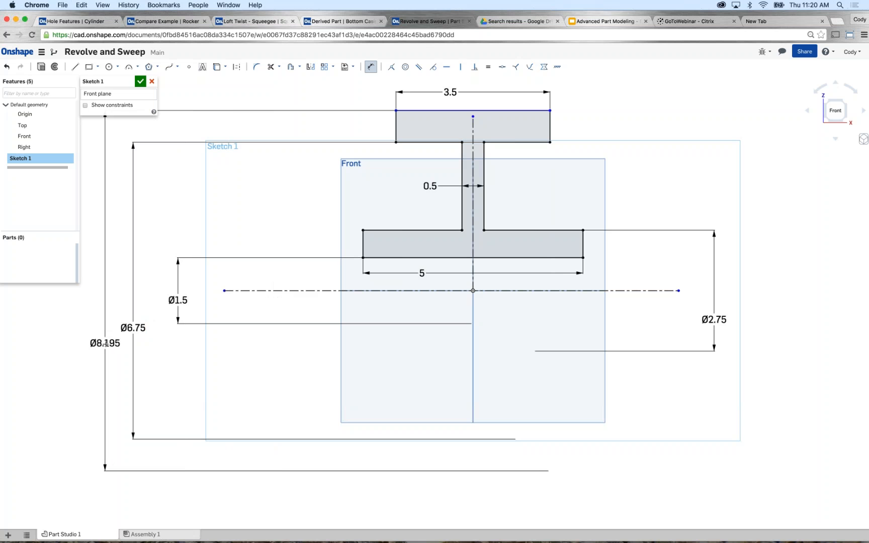
{"action": "left_click", "coordinate": [104, 344]}
{"action": "type", "text": "8.25"}
{"action": "key", "text": "Return"}
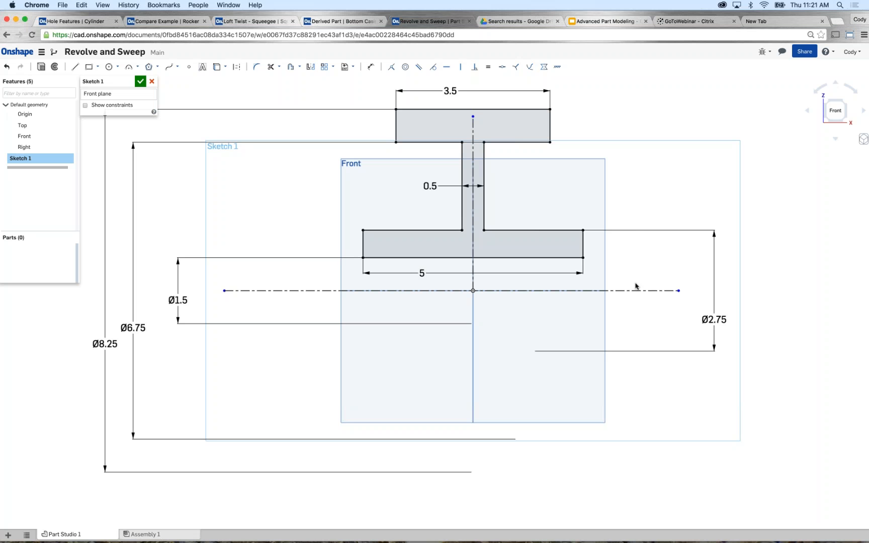
- Try crossing box selections on the lower flange's right half and an enclosing box selection on its left end
{"action": "left_click_drag", "start_coordinate": [636, 284], "coordinate": [499, 190]}
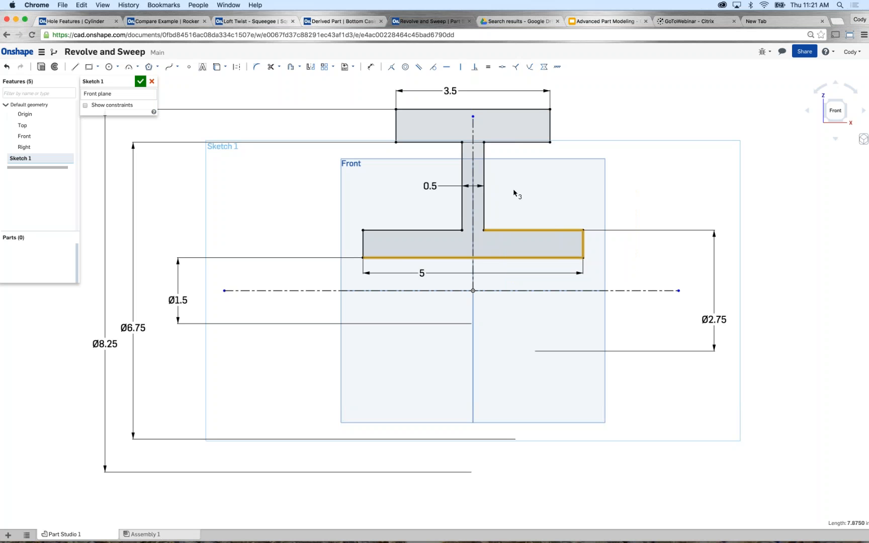
{"action": "left_click", "coordinate": [634, 271]}
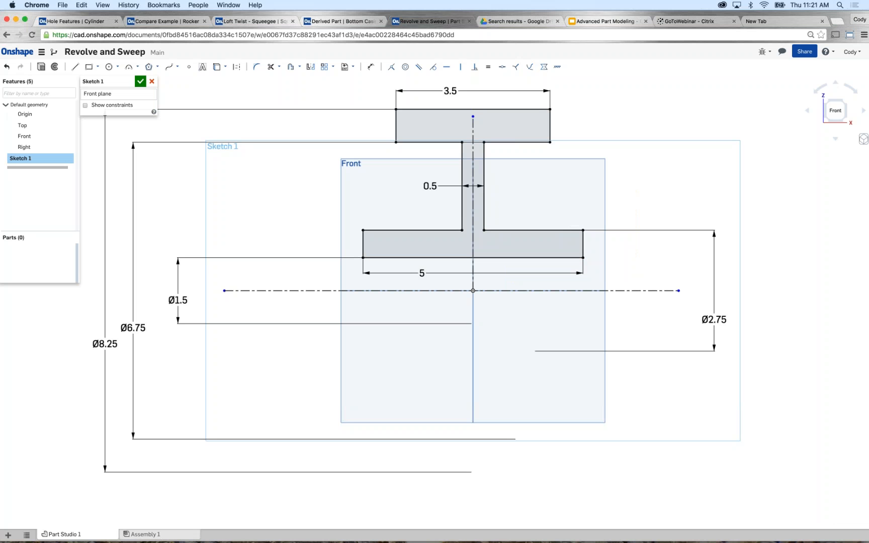
{"action": "left_click_drag", "start_coordinate": [637, 281], "coordinate": [525, 190]}
{"action": "key", "text": "Escape"}
{"action": "left_click_drag", "start_coordinate": [322, 278], "coordinate": [436, 191]}
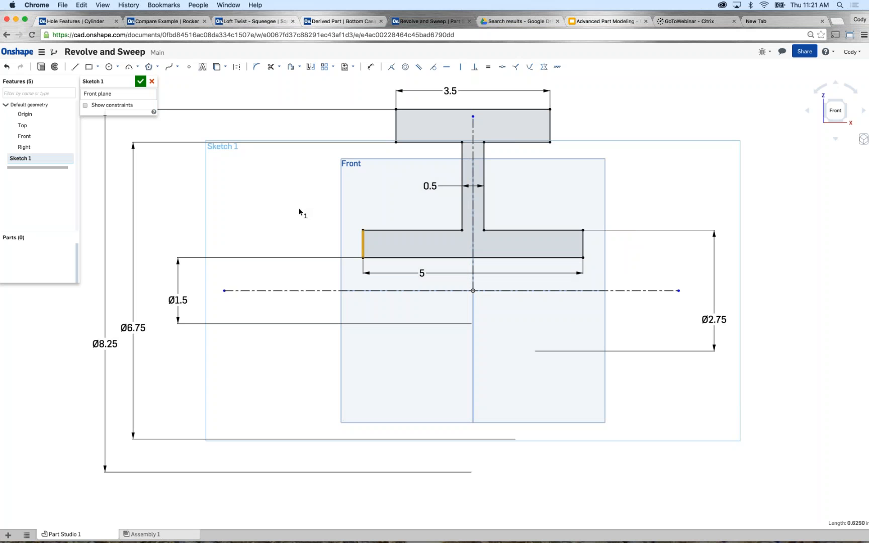
{"action": "key", "text": "Escape"}
{"action": "left_click_drag", "start_coordinate": [640, 279], "coordinate": [536, 206]}
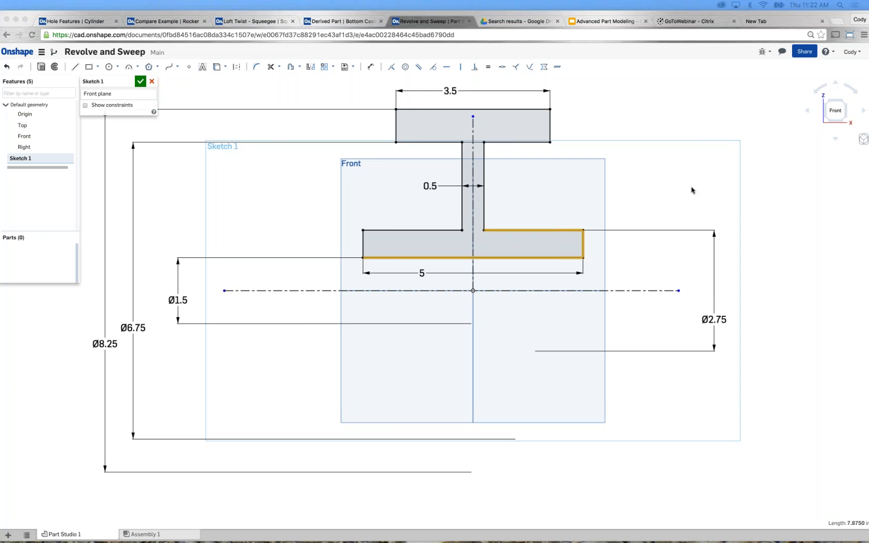
- Sketch a horizontal line with a length of 5 in below the profile and delete it
{"action": "scroll", "coordinate": [664, 186], "scroll_direction": "down", "scroll_amount": 1}
{"action": "left_click", "coordinate": [75, 66]}
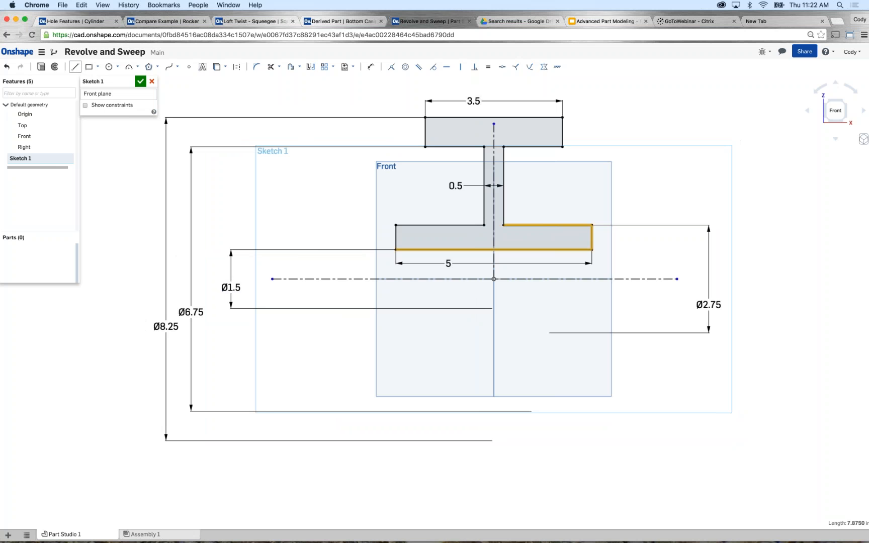
{"action": "left_click", "coordinate": [316, 459]}
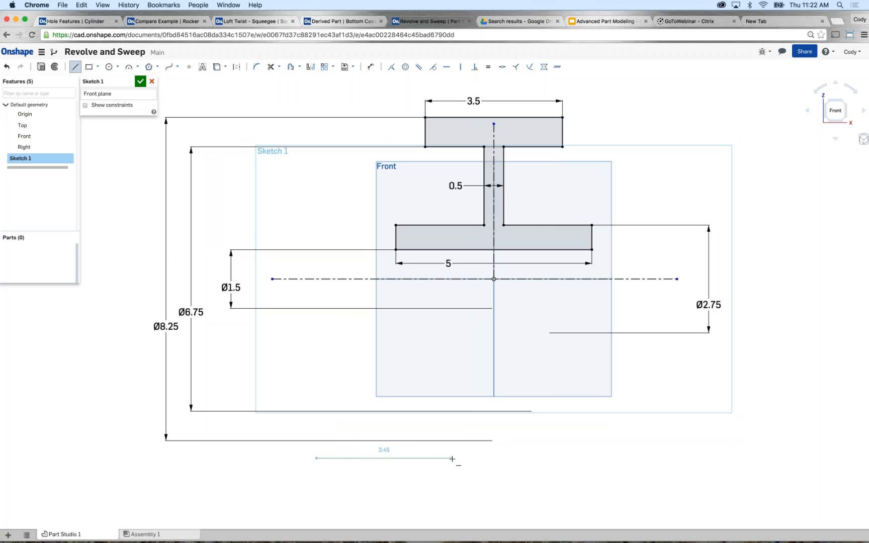
{"action": "left_click", "coordinate": [452, 458]}
{"action": "type", "text": "5"}
{"action": "key", "text": "Return"}
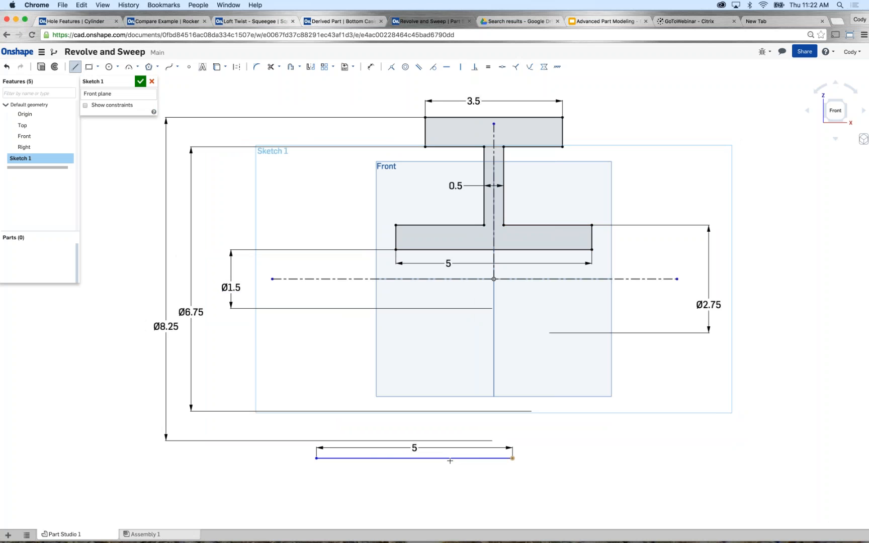
{"action": "key", "text": "Escape"}
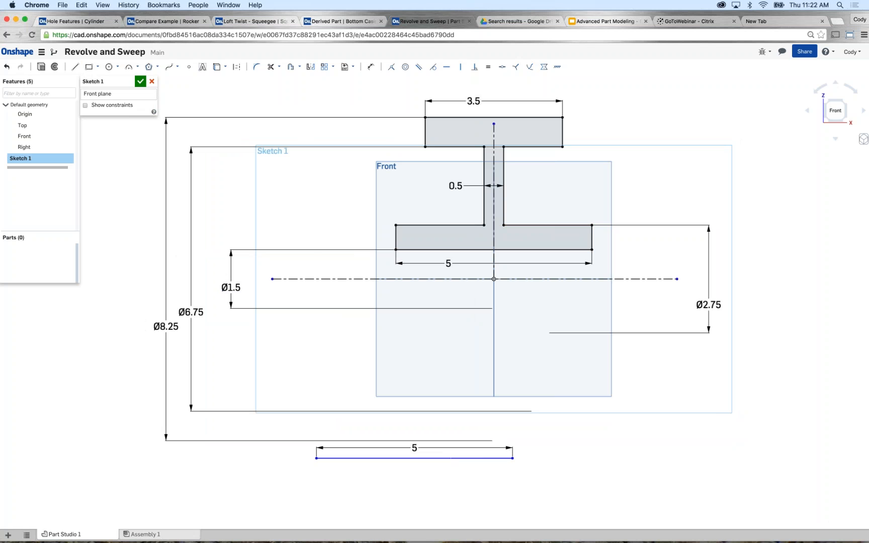
{"action": "left_click", "coordinate": [356, 460]}
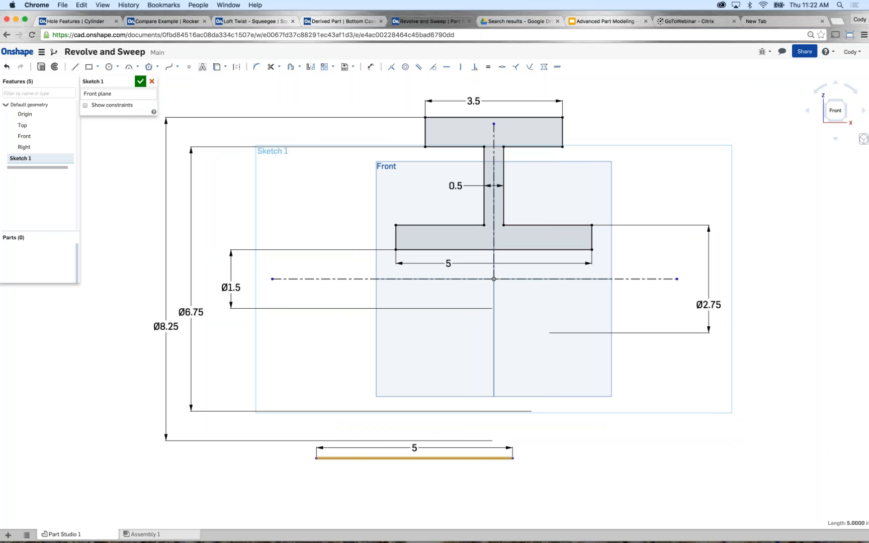
{"action": "key", "text": "Delete"}
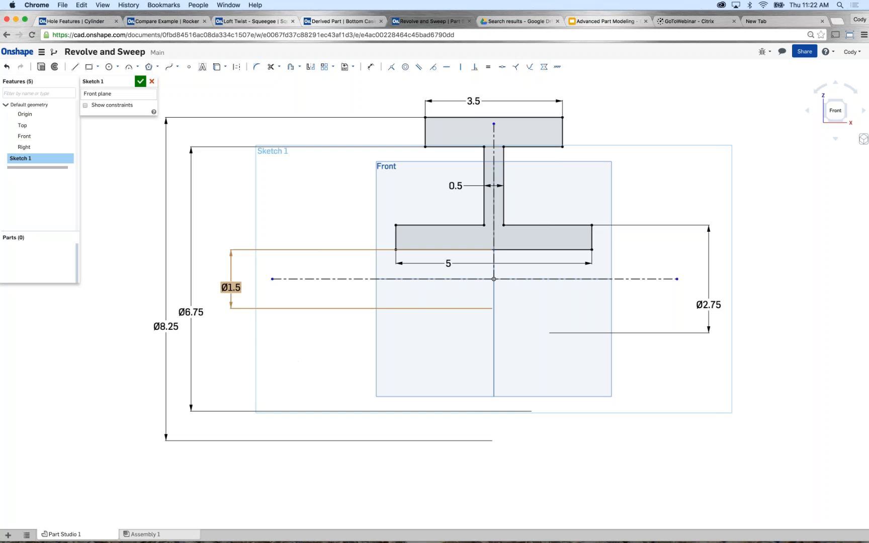
- Finish the sketch and set up a full solid revolve of the I-profile about the horizontal construction line
{"action": "key", "text": "u"}
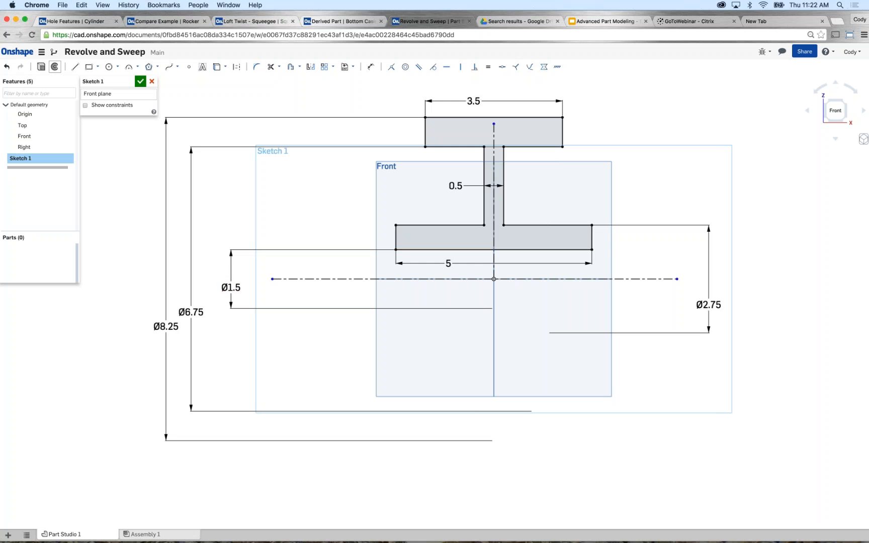
{"action": "left_click", "coordinate": [55, 68]}
{"action": "key", "text": "p"}
{"action": "right_click", "coordinate": [324, 178]}
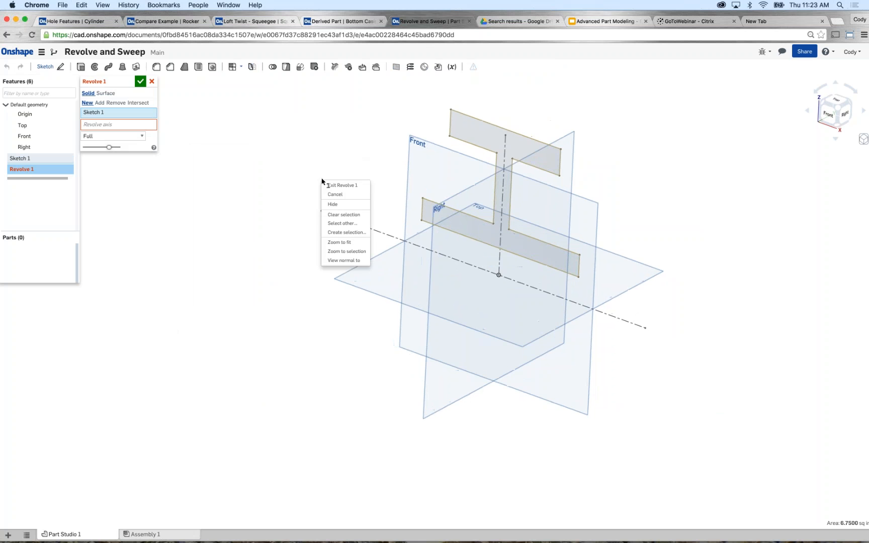
{"action": "left_click", "coordinate": [270, 161]}
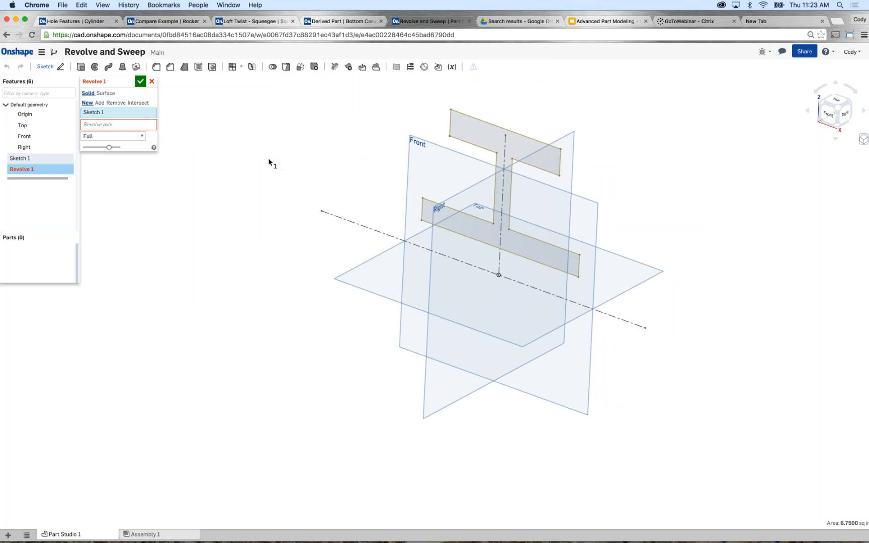
{"action": "left_click", "coordinate": [116, 125]}
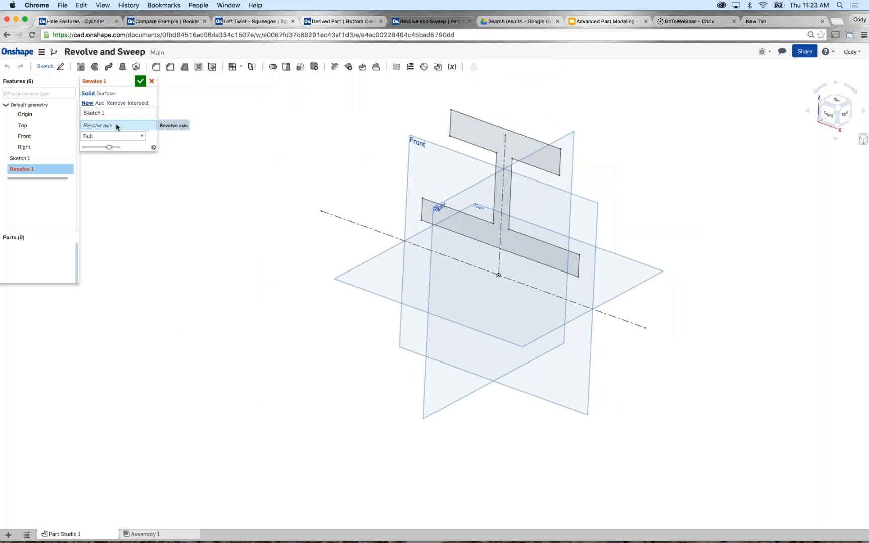
{"action": "left_click", "coordinate": [333, 217]}
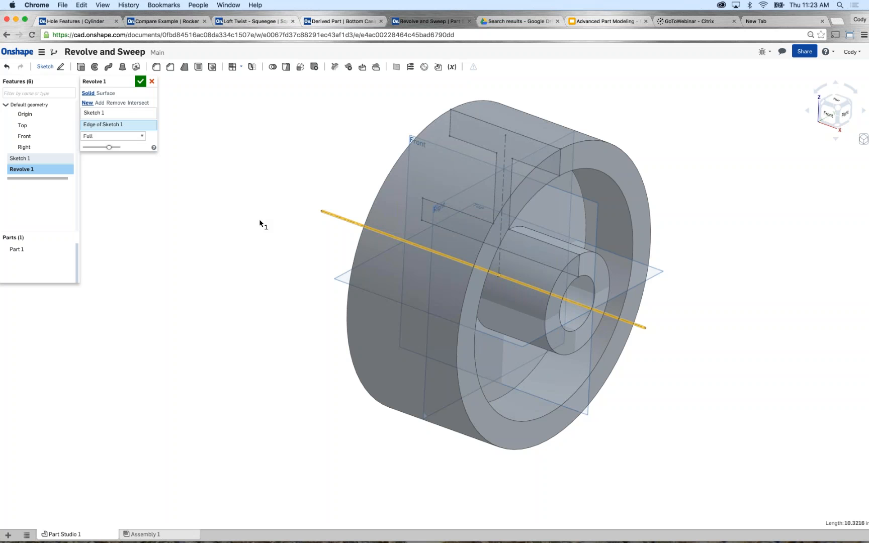
- Try the One direction, Symmetric and Two directions revolve types and discard the revolve
{"action": "left_click", "coordinate": [118, 139]}
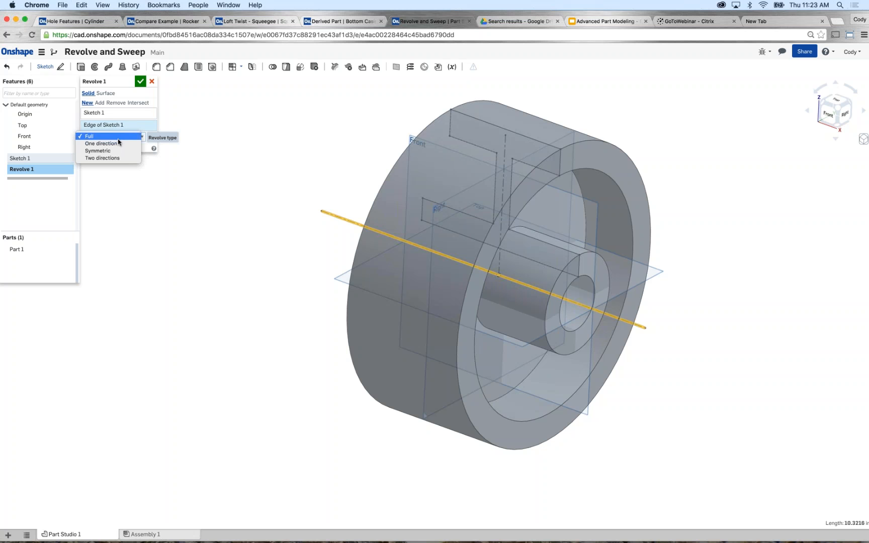
{"action": "left_click", "coordinate": [113, 143]}
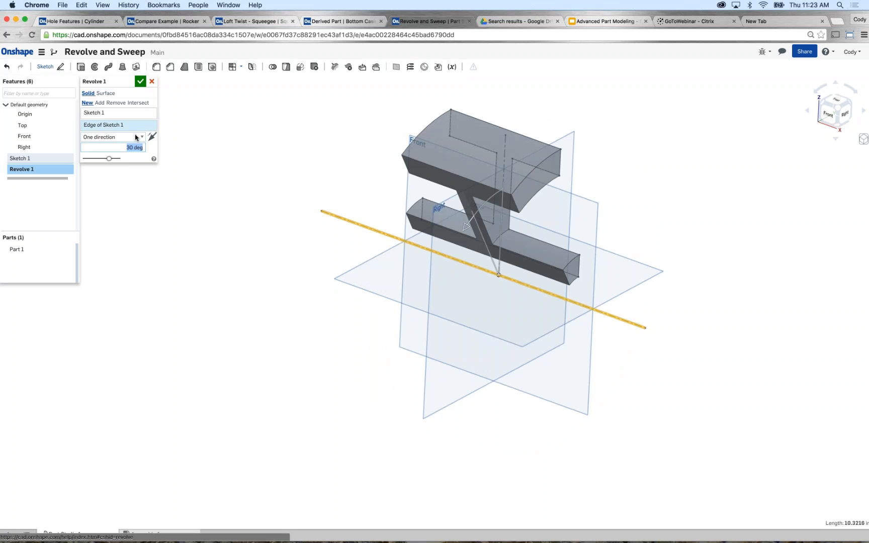
{"action": "left_click", "coordinate": [126, 139]}
{"action": "left_click", "coordinate": [124, 143]}
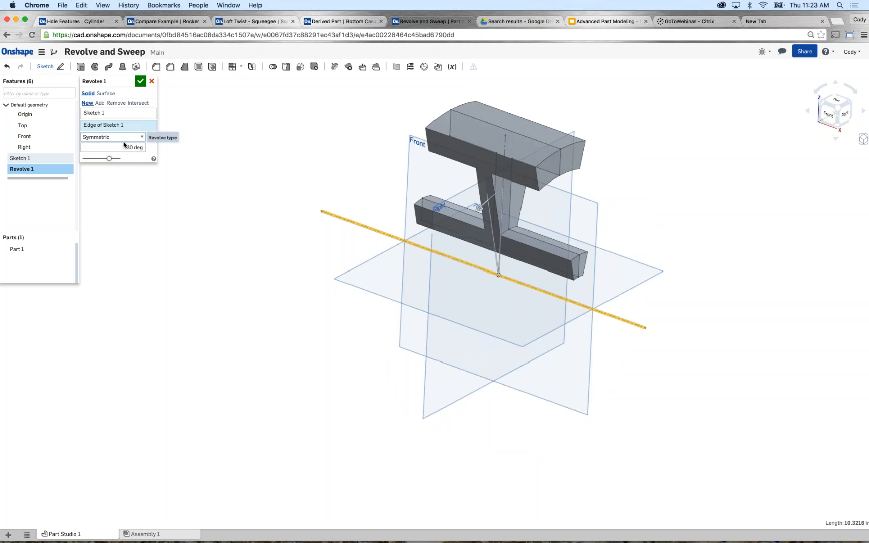
{"action": "left_click", "coordinate": [125, 138]}
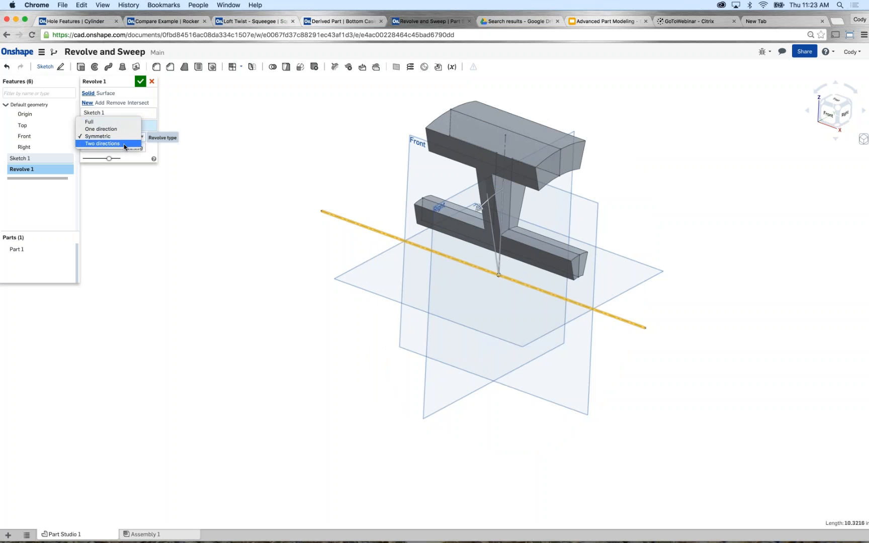
{"action": "left_click", "coordinate": [125, 146]}
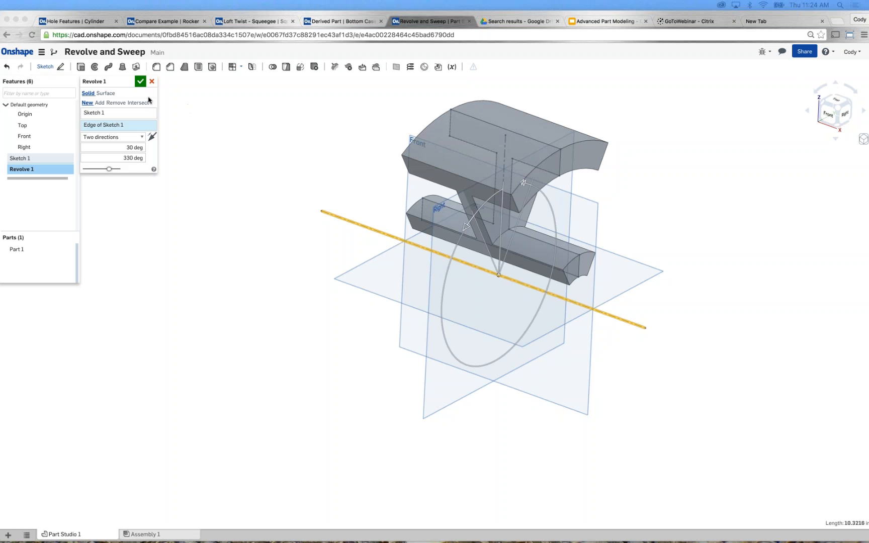
{"action": "left_click", "coordinate": [152, 82]}
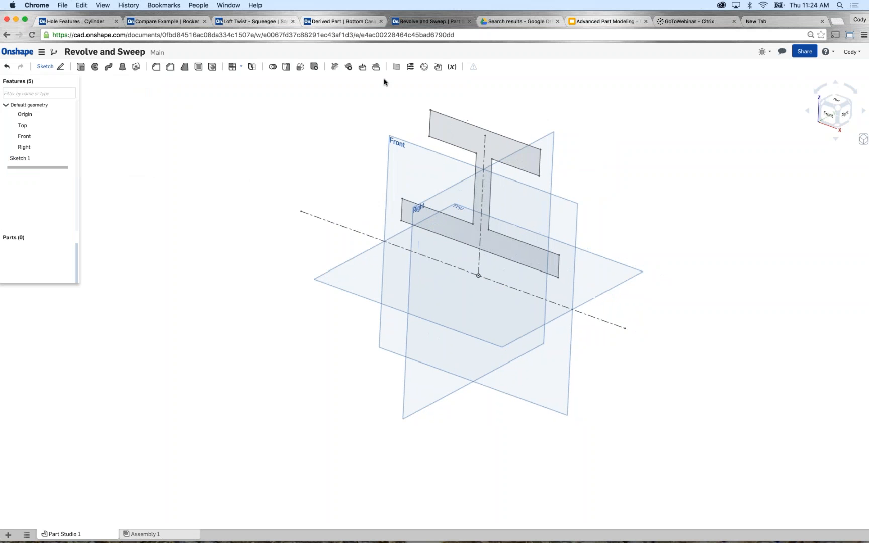
- Try a Curve Point plane at the left endpoint of the lower flange's bottom edge and discard it
{"action": "left_click", "coordinate": [396, 67]}
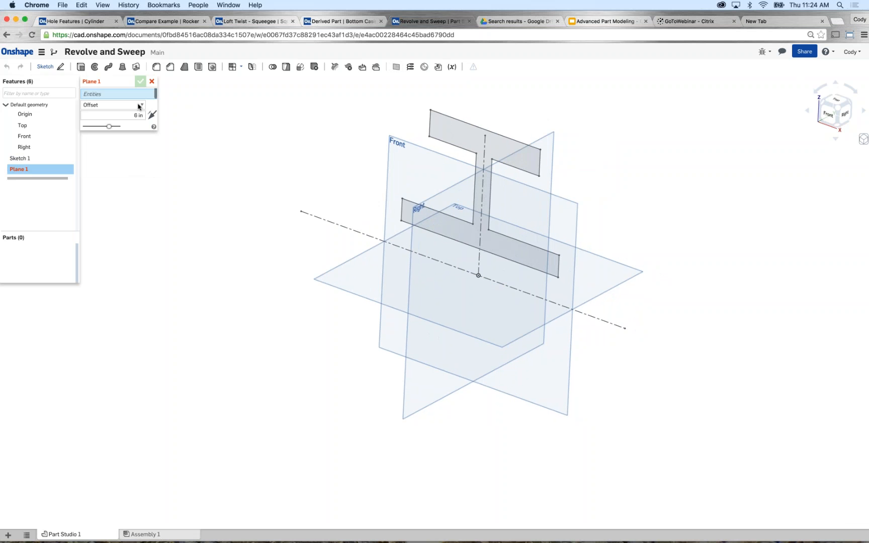
{"action": "left_click", "coordinate": [139, 105]}
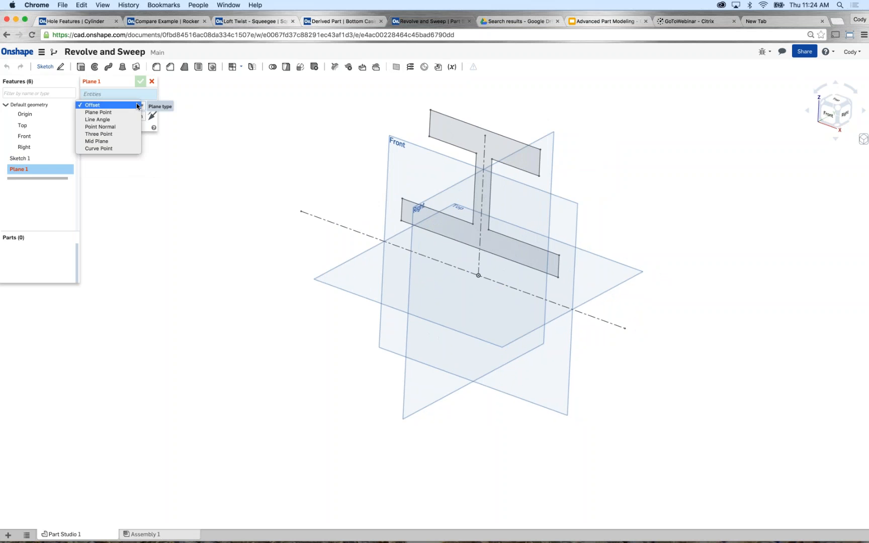
{"action": "left_click", "coordinate": [132, 149]}
{"action": "left_click", "coordinate": [409, 225]}
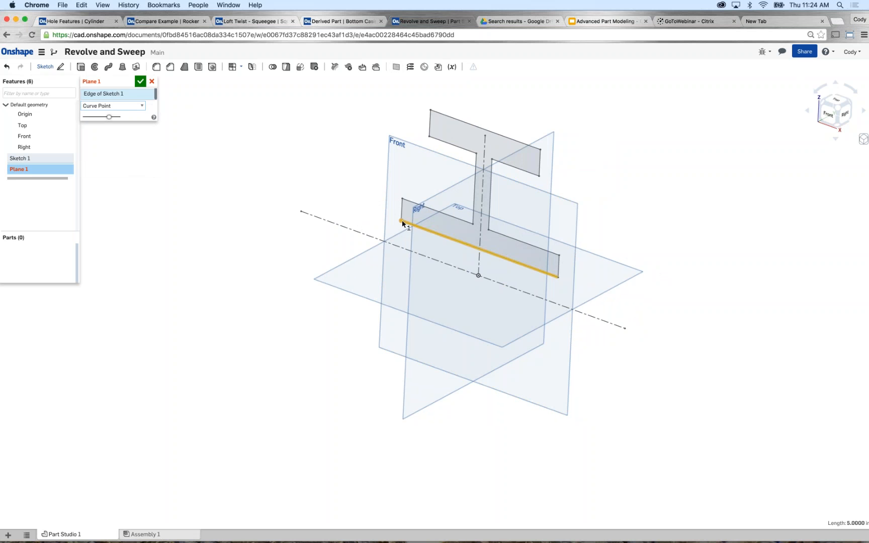
{"action": "mouse_move", "coordinate": [334, 211]}
{"action": "right_mouse_down"}
{"action": "mouse_move", "coordinate": [354, 205]}
{"action": "mouse_move", "coordinate": [331, 214]}
{"action": "right_mouse_up"}
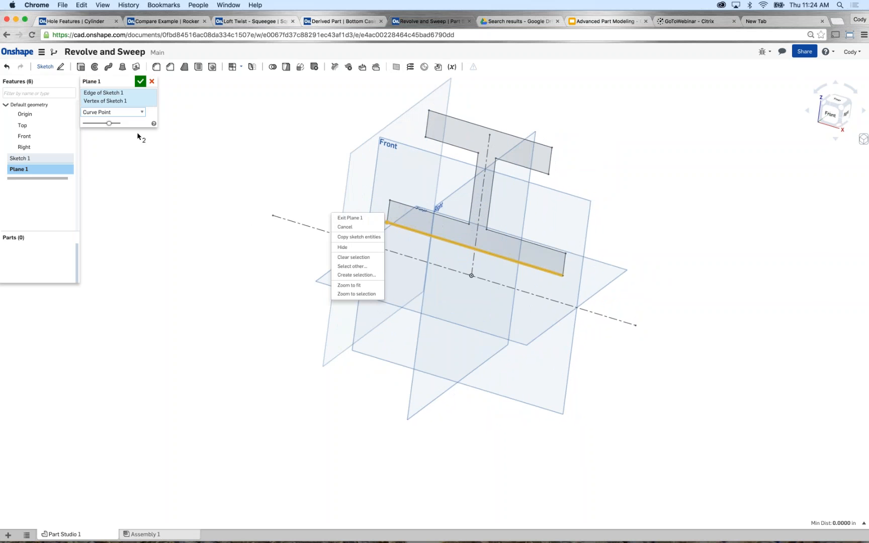
{"action": "left_click", "coordinate": [114, 113]}
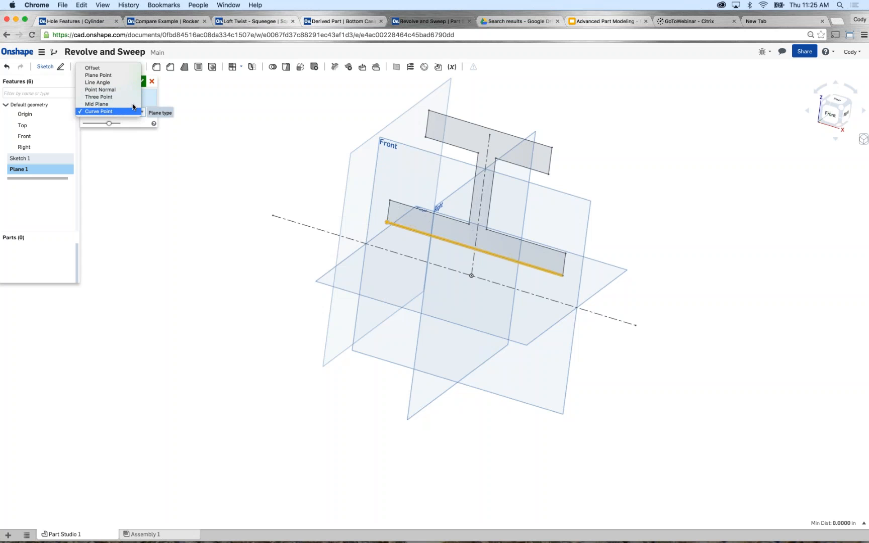
{"action": "left_click", "coordinate": [152, 82]}
{"action": "key", "text": "Escape"}
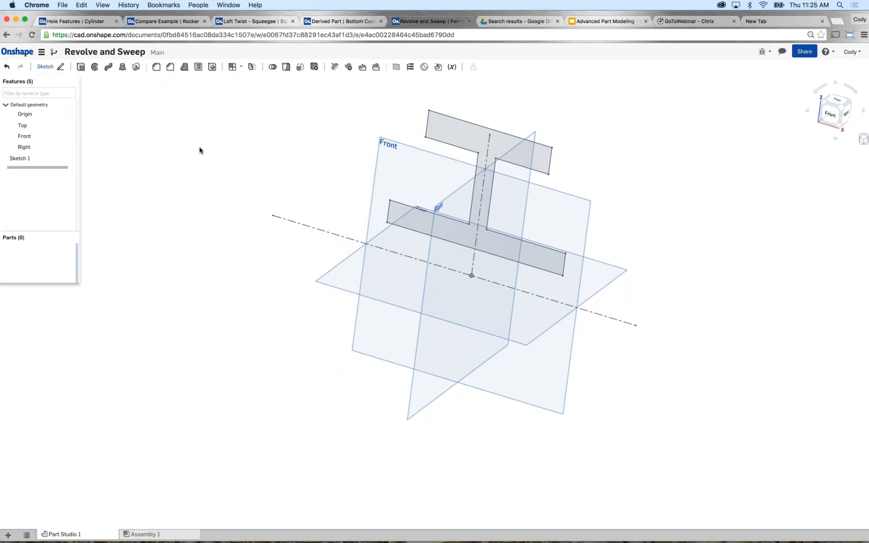
- Revolve the I-profile fully about the horizontal construction line as a new solid
{"action": "left_click", "coordinate": [95, 67]}
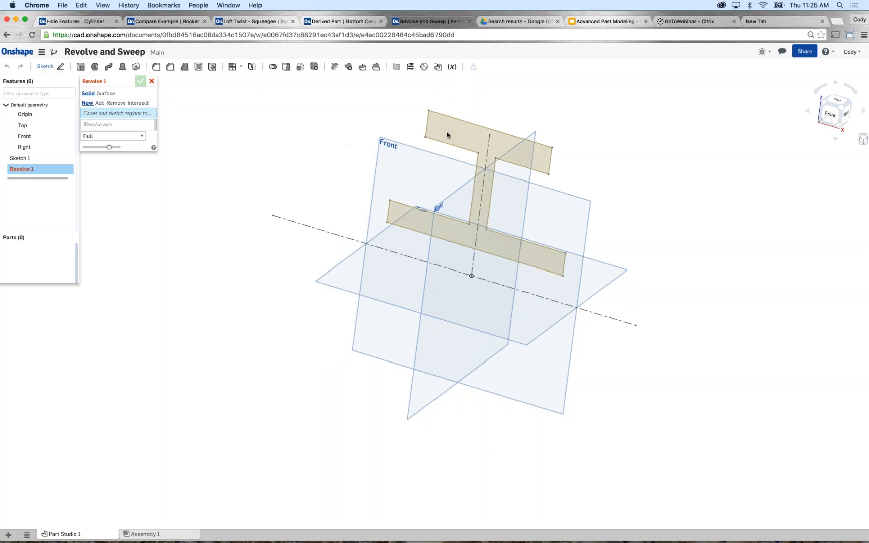
{"action": "left_click", "coordinate": [126, 125]}
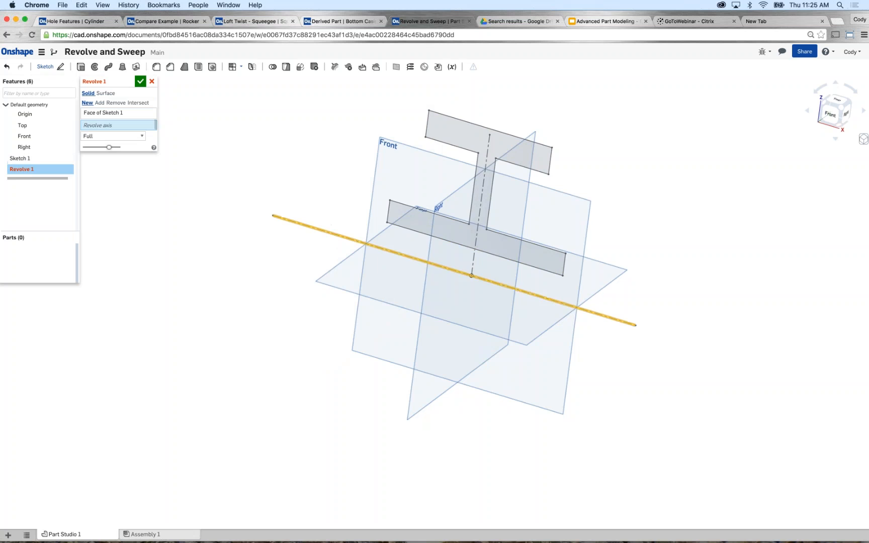
{"action": "left_click", "coordinate": [325, 234]}
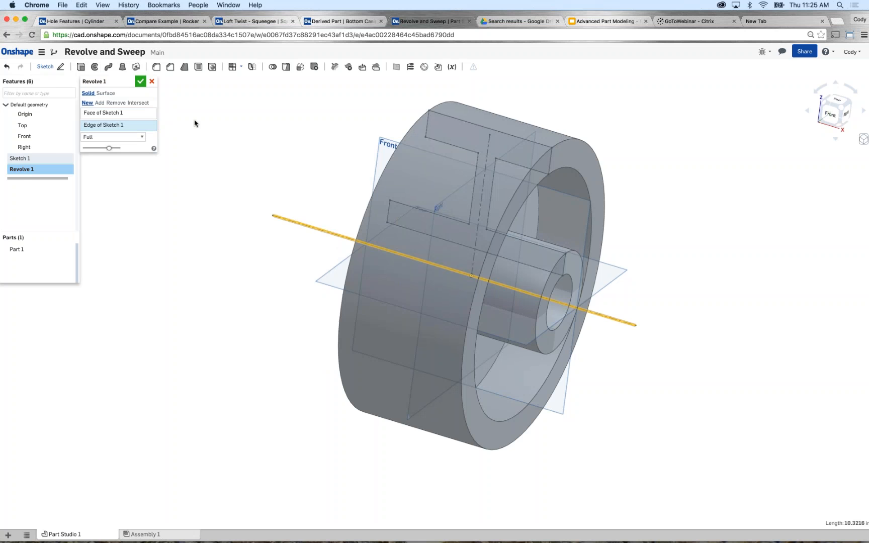
{"action": "key", "text": "Return"}
{"action": "mouse_move", "coordinate": [263, 196]}
{"action": "right_mouse_down"}
{"action": "mouse_move", "coordinate": [232, 191]}
{"action": "mouse_move", "coordinate": [280, 206]}
{"action": "mouse_move", "coordinate": [244, 203]}
{"action": "mouse_move", "coordinate": [247, 241]}
{"action": "right_mouse_up"}
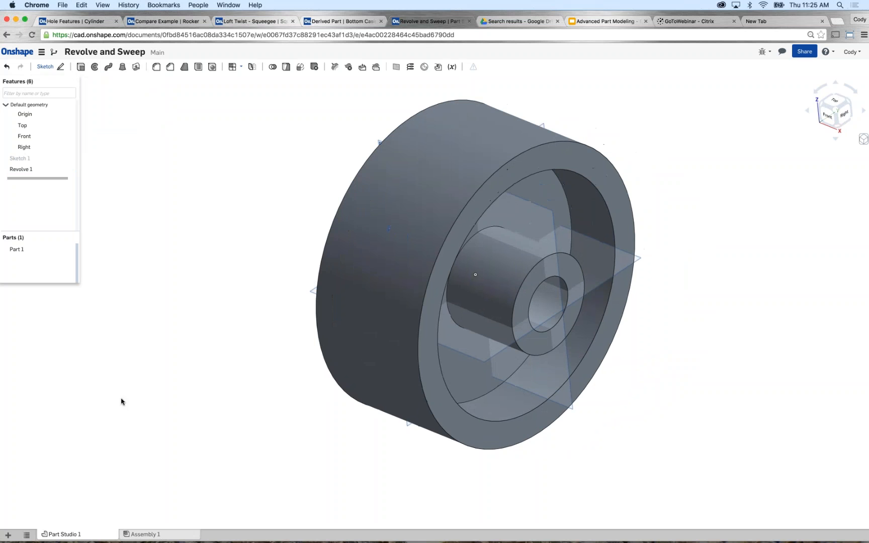
- Create a second Part Studio and start a sketch on its Front plane, viewed normal to the plane
{"action": "left_click", "coordinate": [8, 535]}
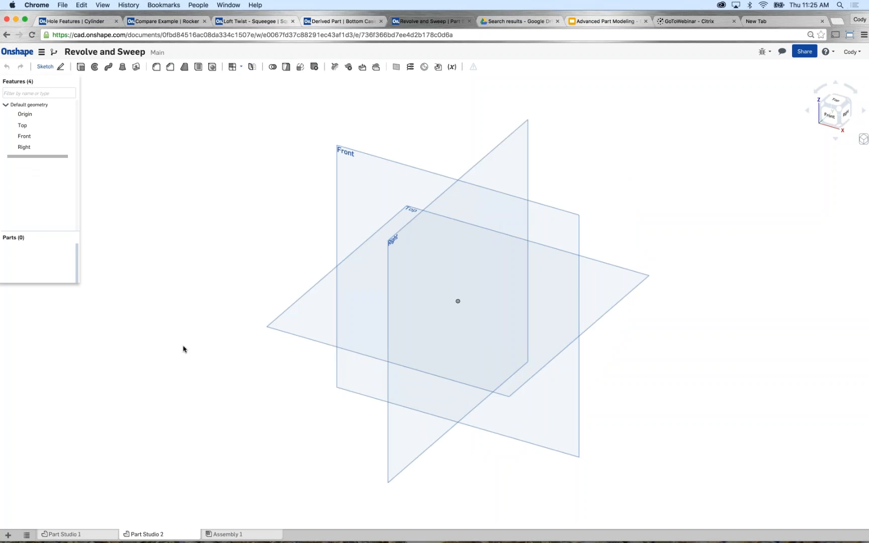
{"action": "left_click", "coordinate": [344, 182]}
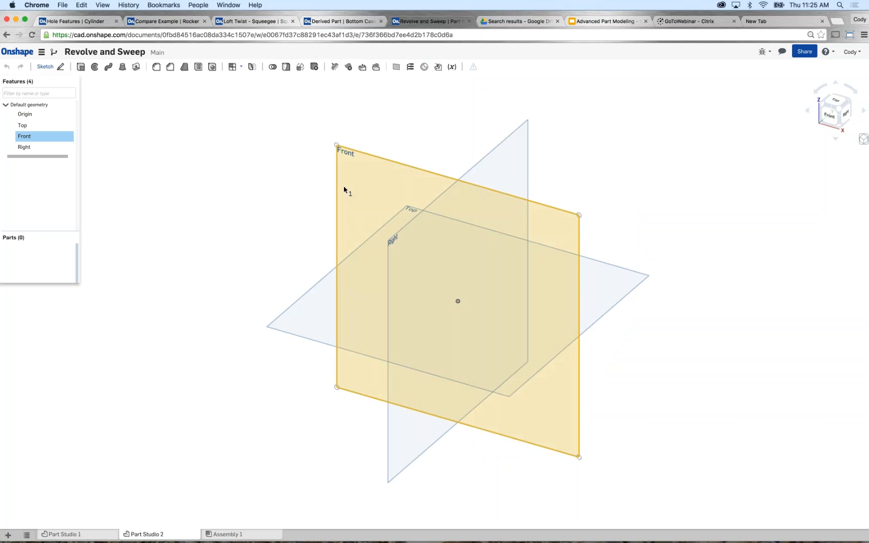
{"action": "key", "text": "shift+s"}
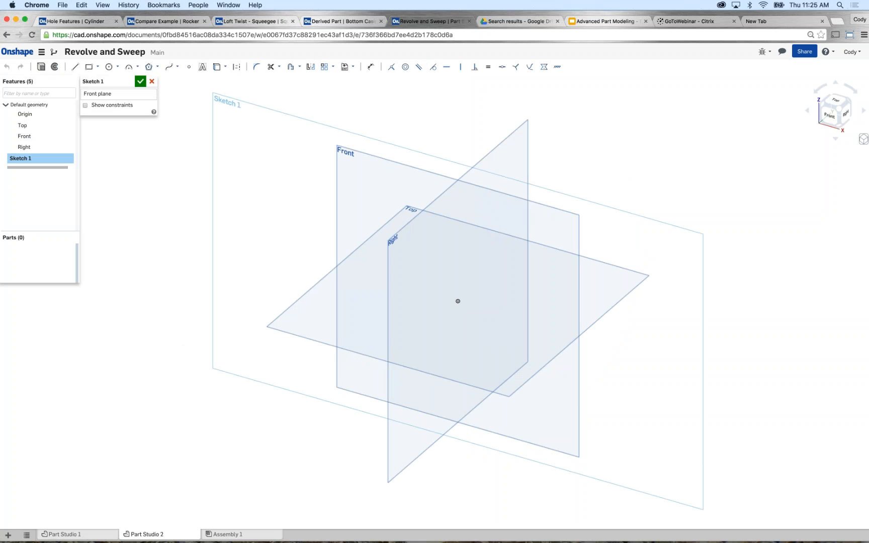
{"action": "key", "text": "n"}
{"action": "scroll", "coordinate": [343, 200], "scroll_direction": "down", "scroll_amount": 2}
{"action": "middle_click_drag", "start_coordinate": [318, 209], "coordinate": [305, 200]}
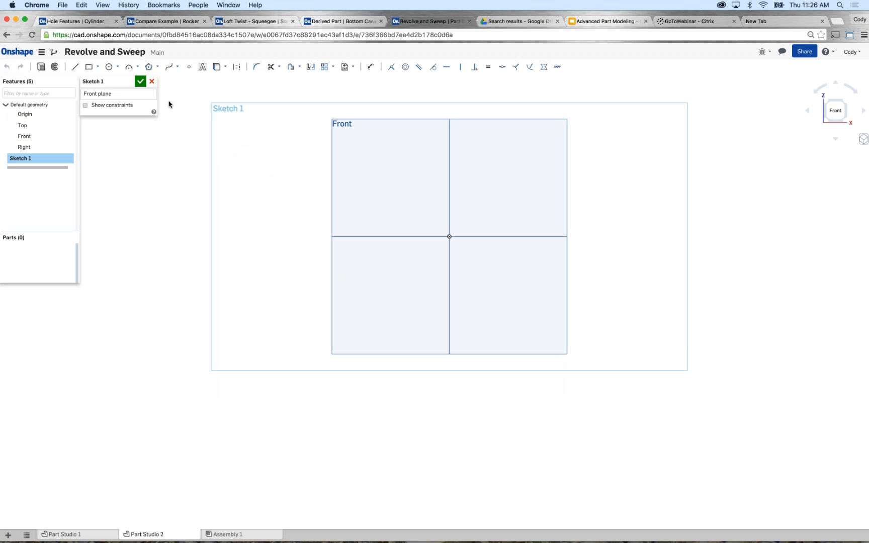
- Sketch a vertical line about 3.6 in long down from the origin and a tangent semicircular arc from its lower end towards the left
{"action": "left_click", "coordinate": [75, 67]}
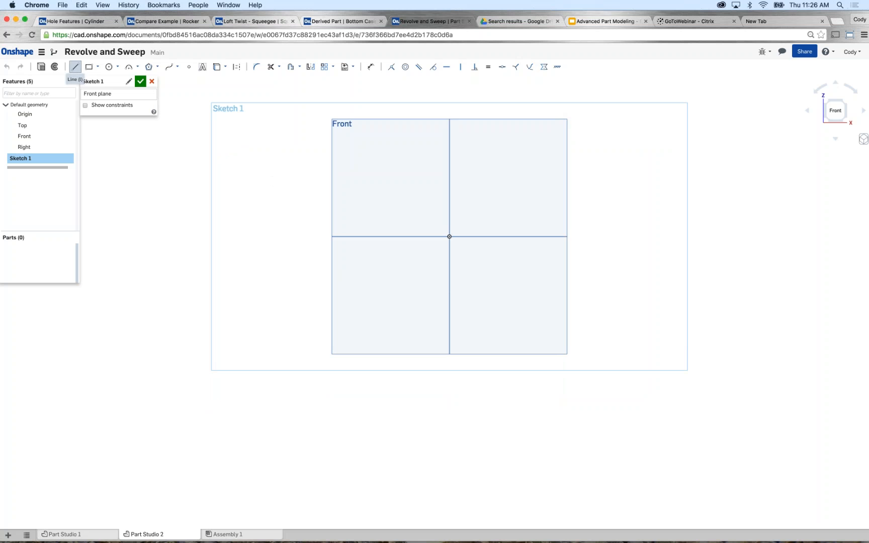
{"action": "left_click", "coordinate": [449, 237]}
{"action": "left_click", "coordinate": [450, 377]}
{"action": "key", "text": "Escape"}
{"action": "left_click", "coordinate": [137, 66]}
{"action": "left_click", "coordinate": [151, 91]}
{"action": "left_click", "coordinate": [449, 377]}
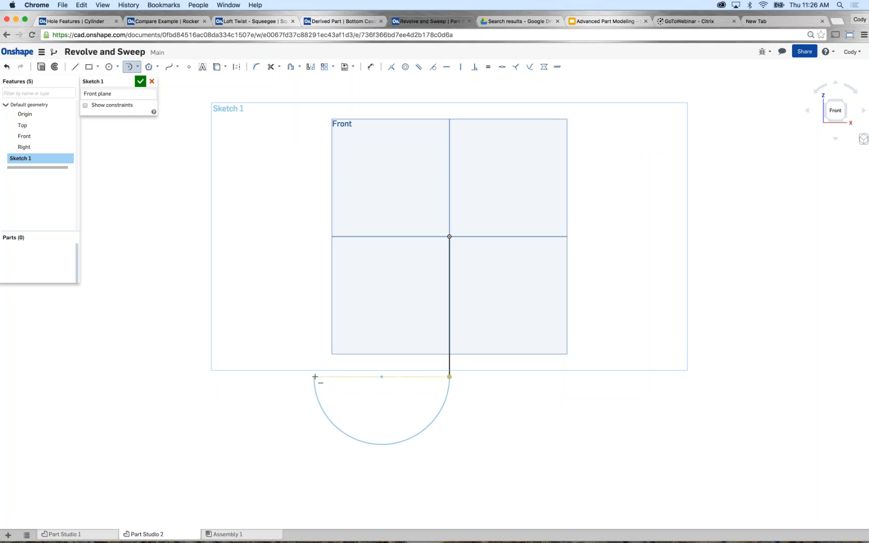
{"action": "left_click", "coordinate": [314, 377]}
{"action": "key", "text": "Escape"}
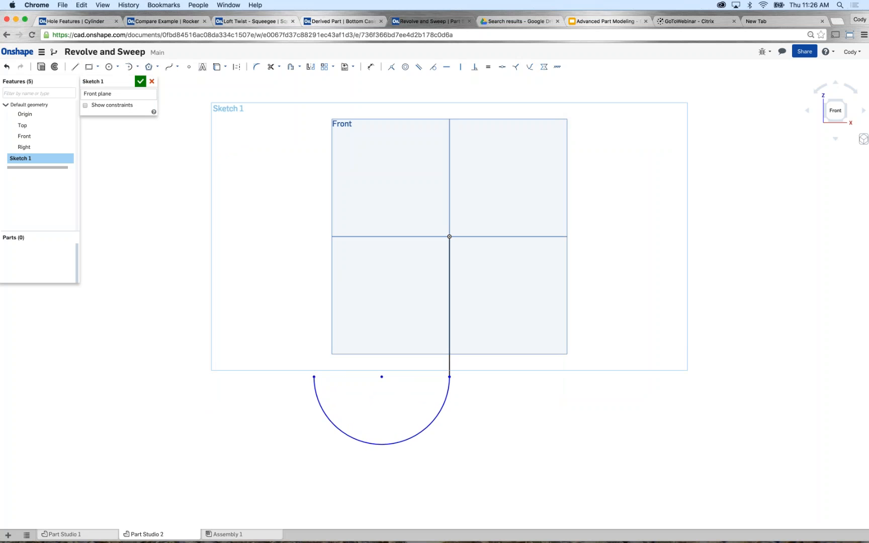
- Sketch a vertical line from the arc's free end up to the height of the origin, completing an open U-shape
{"action": "left_click", "coordinate": [75, 67]}
{"action": "left_click", "coordinate": [315, 377]}
{"action": "left_click", "coordinate": [315, 237]}
{"action": "key", "text": "Escape"}
{"action": "scroll", "coordinate": [236, 349], "scroll_direction": "down", "scroll_amount": 1}
- Dimension the distance between the two vertical lines of the U as 3.5 in
{"action": "left_click", "coordinate": [371, 66]}
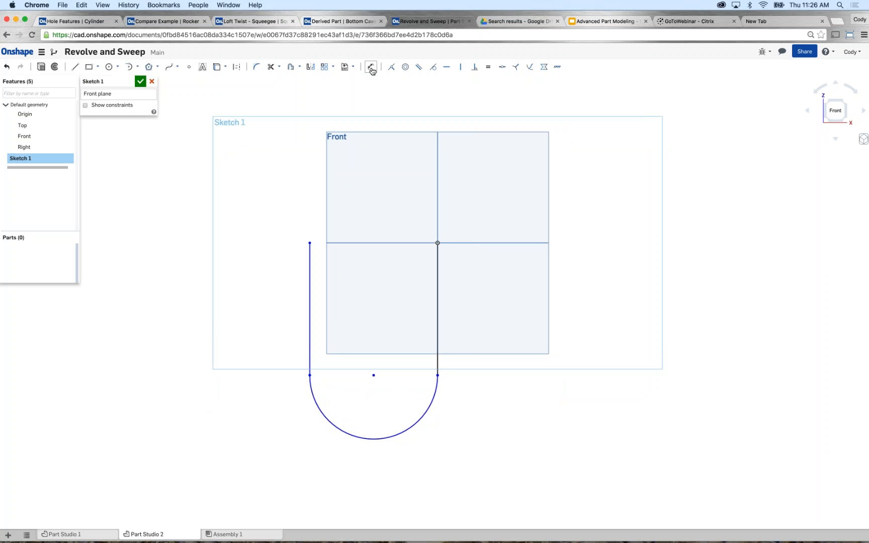
{"action": "left_click", "coordinate": [309, 332]}
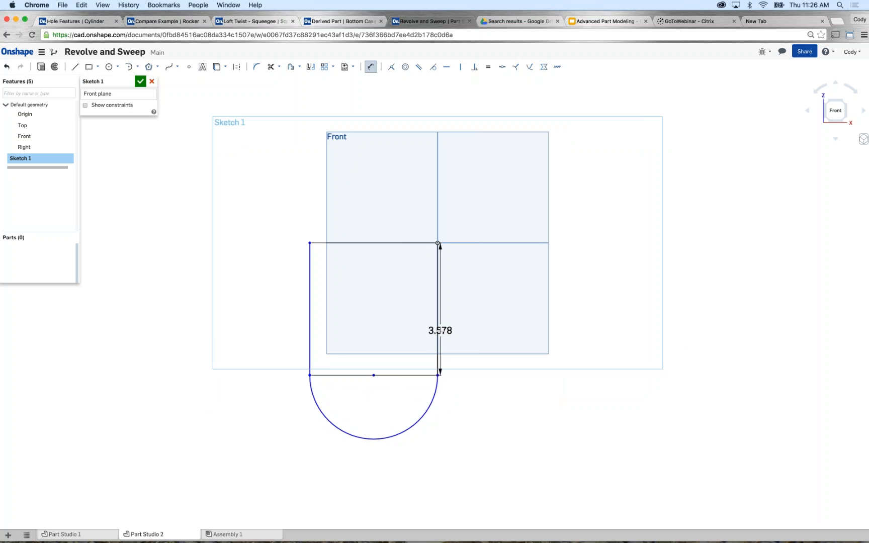
{"action": "left_click", "coordinate": [437, 330]}
{"action": "left_click", "coordinate": [375, 206]}
{"action": "type", "text": "3.5"}
{"action": "key", "text": "Return"}
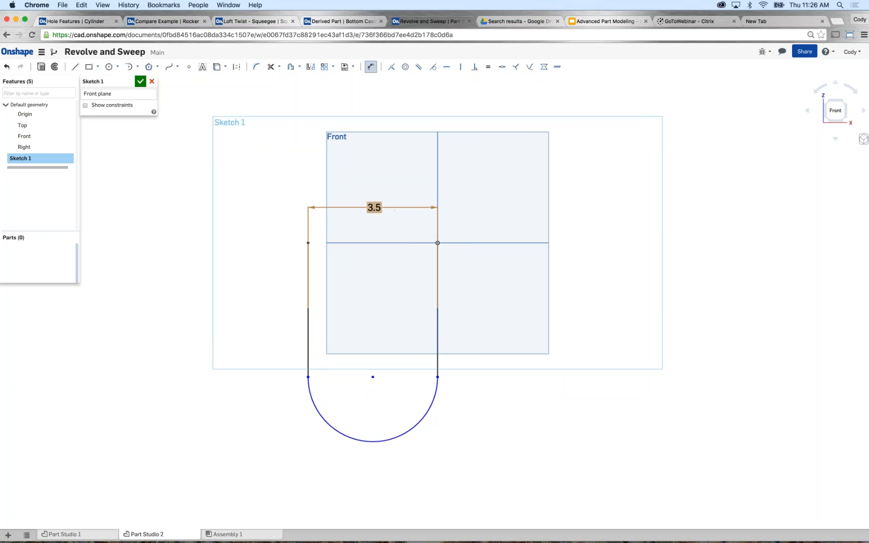
- Dimension the length of the U's left vertical line as 3.5 in and finish the sketch
{"action": "left_click", "coordinate": [308, 243]}
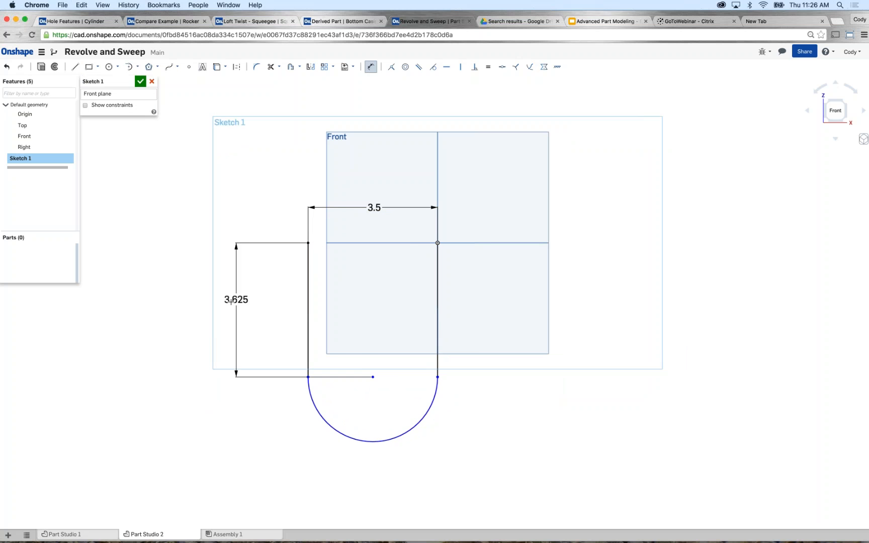
{"action": "left_click", "coordinate": [231, 302]}
{"action": "type", "text": "3.5"}
{"action": "key", "text": "Return"}
{"action": "key", "text": "Escape"}
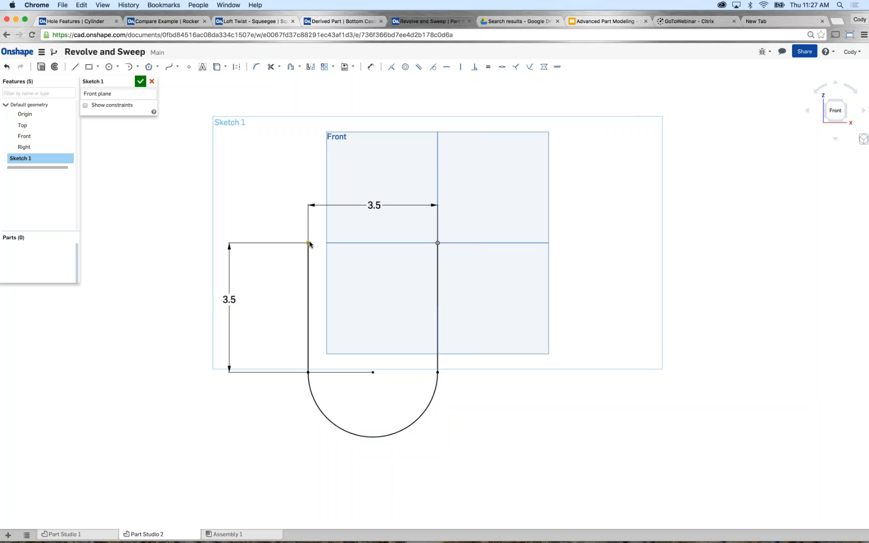
{"action": "left_click", "coordinate": [141, 81]}
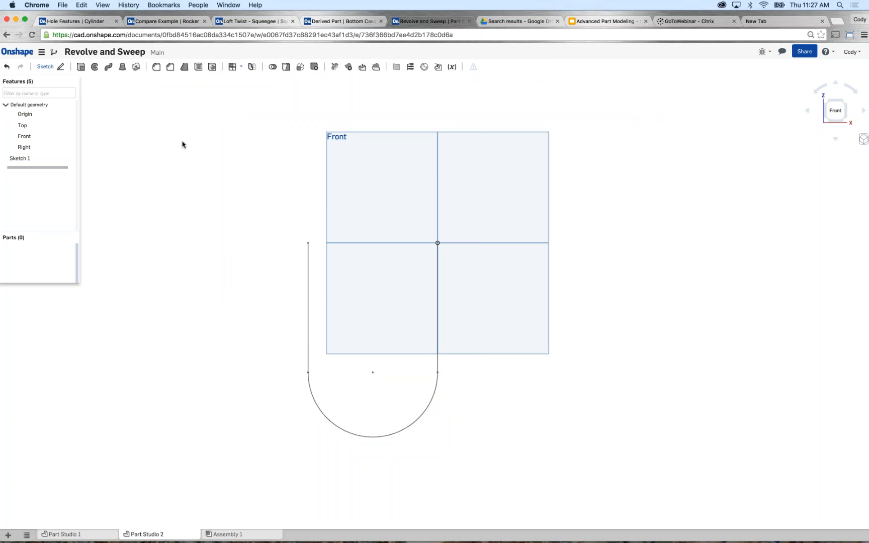
- Hide the default planes so that only the U-shaped path and the origin are displayed in the Front view
{"action": "right_click_drag", "start_coordinate": [250, 163], "coordinate": [231, 212]}
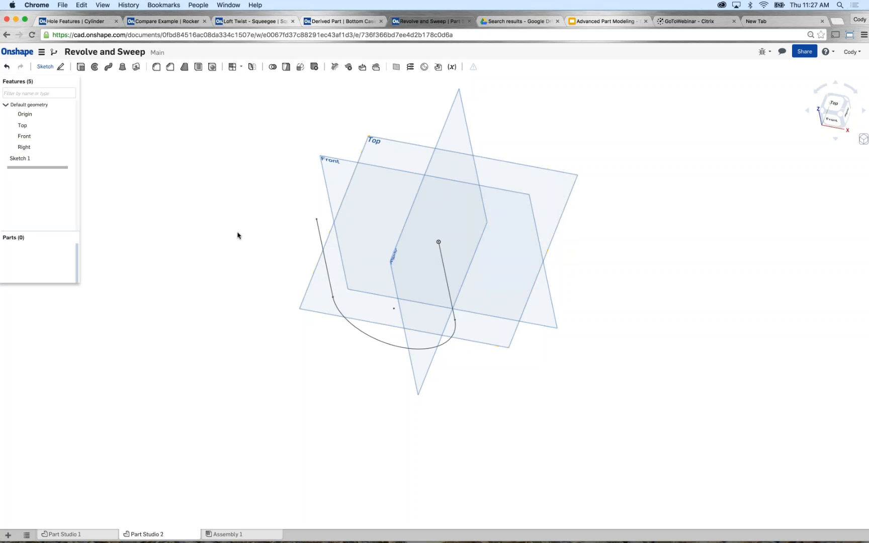
{"action": "left_click", "coordinate": [832, 120]}
{"action": "scroll", "coordinate": [476, 251], "scroll_direction": "up", "scroll_amount": 4}
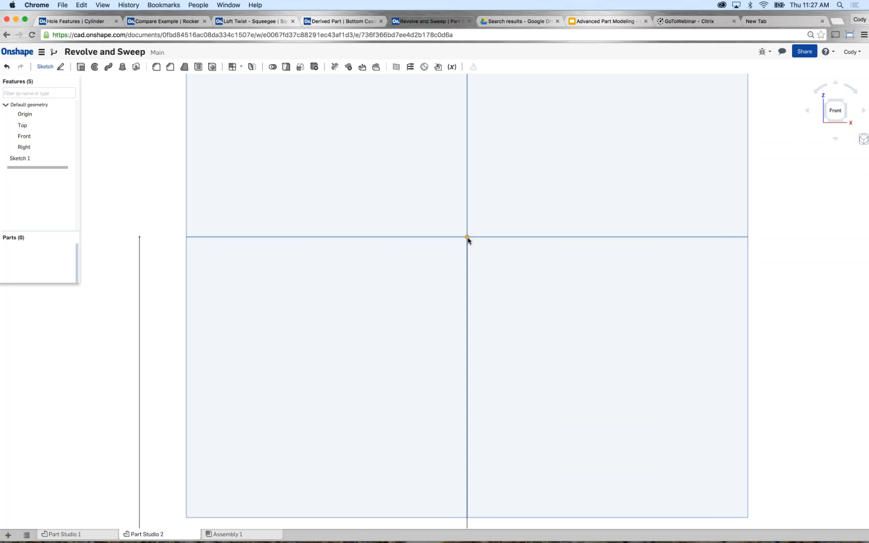
{"action": "scroll", "coordinate": [493, 252], "scroll_direction": "down", "scroll_amount": 4}
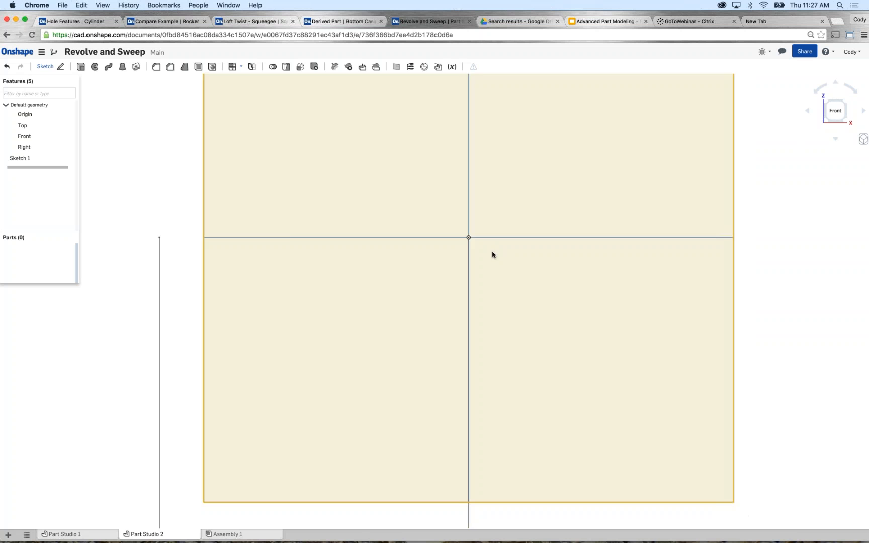
{"action": "key", "text": "p"}
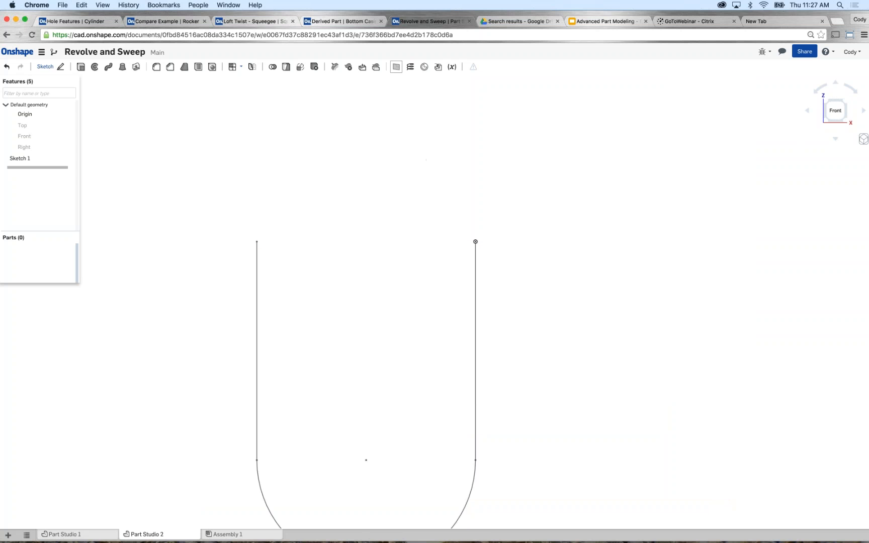
- Try a Curve Point plane at the upper endpoint of the U's left vertical line and discard it
{"action": "left_click", "coordinate": [396, 67]}
{"action": "left_click", "coordinate": [116, 106]}
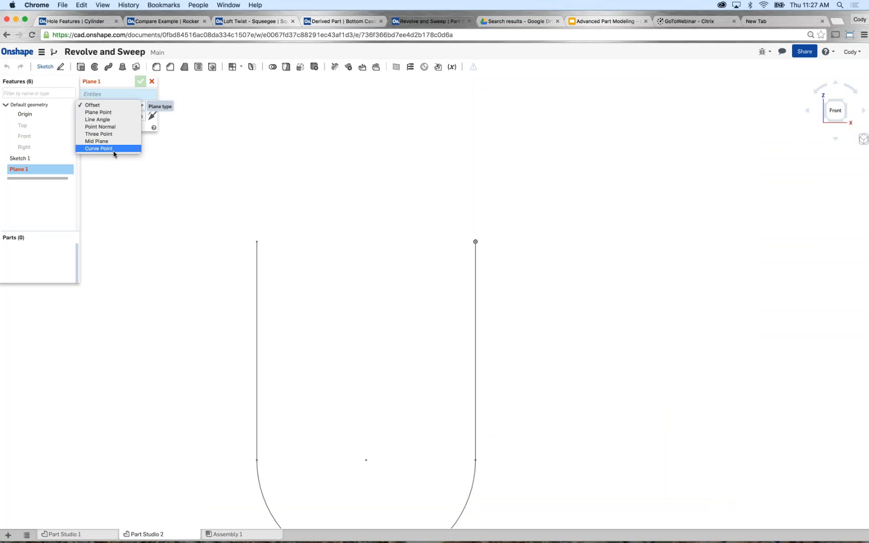
{"action": "left_click", "coordinate": [110, 150]}
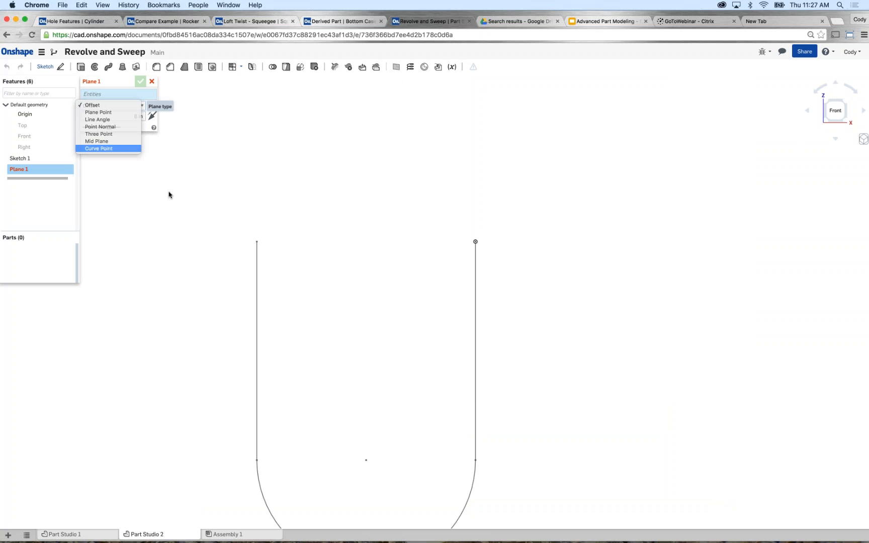
{"action": "left_click", "coordinate": [256, 282]}
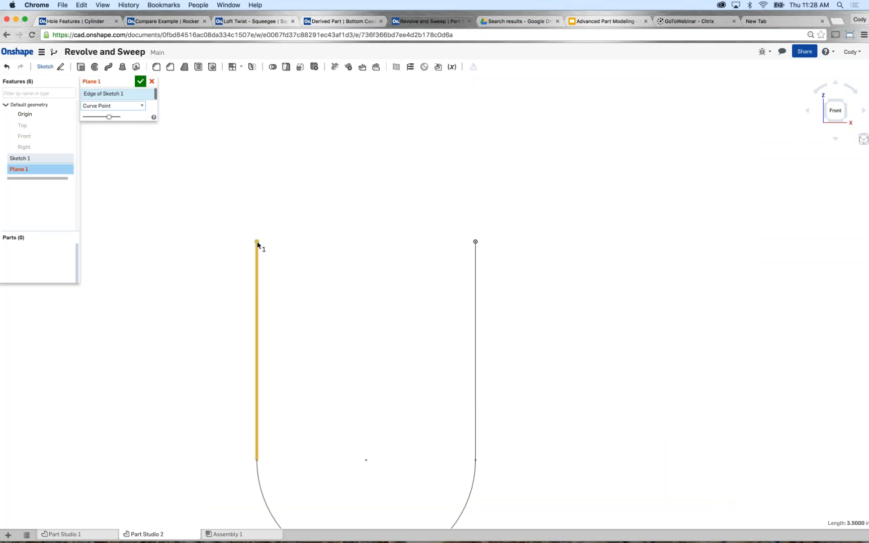
{"action": "left_click", "coordinate": [257, 242]}
{"action": "key", "text": "shift+7"}
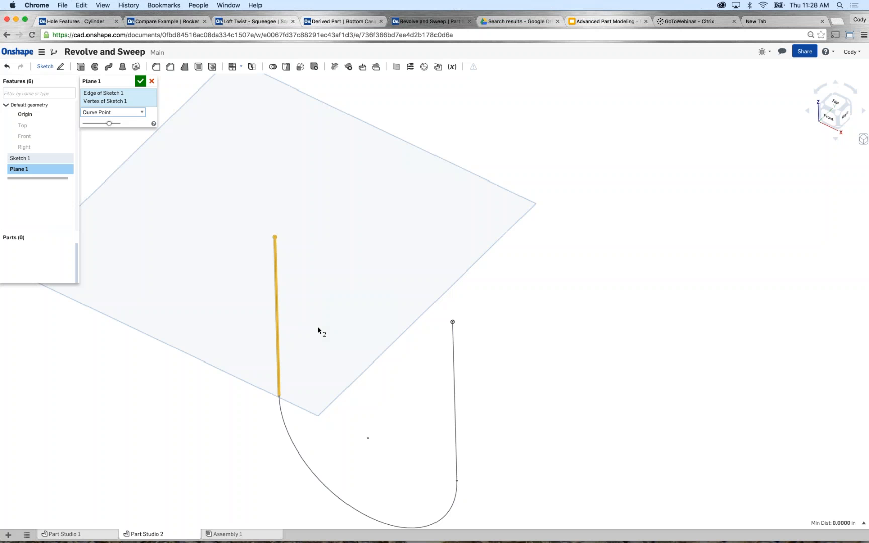
{"action": "left_click", "coordinate": [151, 81]}
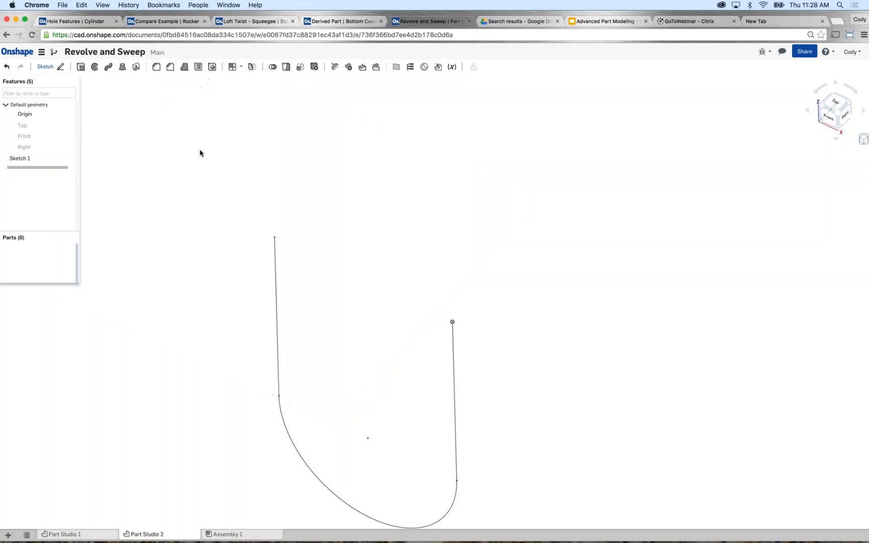
- Start a sketch on the hidden Top plane and view it normal to the plane
{"action": "scroll", "coordinate": [244, 199], "scroll_direction": "down", "scroll_amount": 2}
{"action": "middle_click_drag", "start_coordinate": [244, 225], "coordinate": [247, 179]}
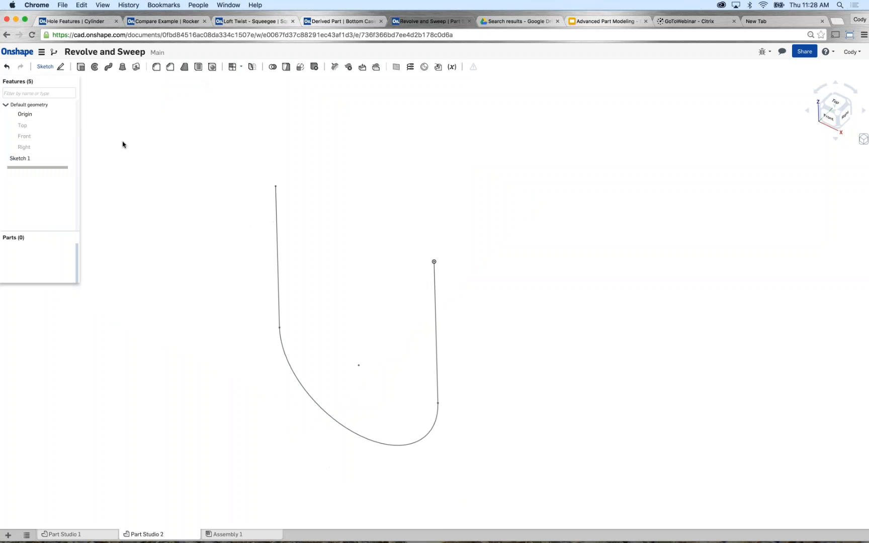
{"action": "left_click", "coordinate": [32, 126]}
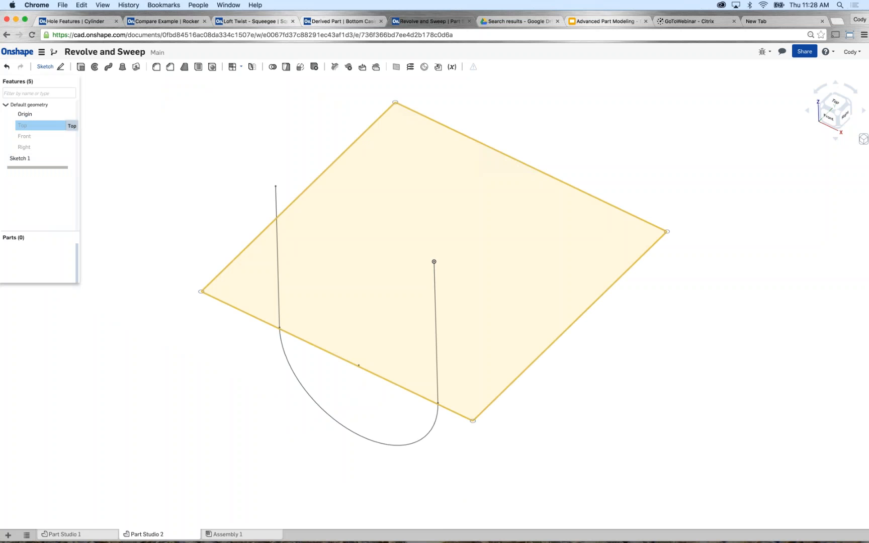
{"action": "key", "text": "shift+s"}
{"action": "key", "text": "n"}
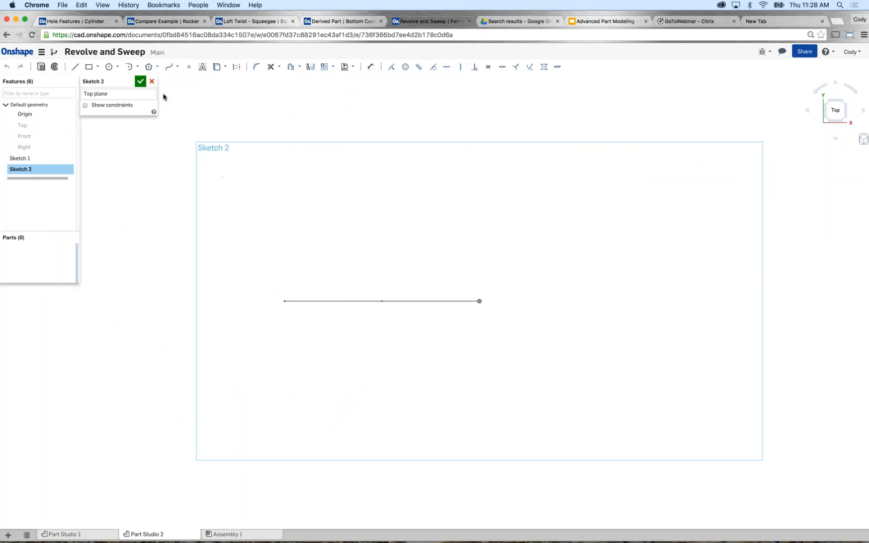
- Sketch a circle next to the origin on the Top plane and dimension its diameter as 0.5 in
{"action": "left_click", "coordinate": [109, 67]}
{"action": "left_click", "coordinate": [493, 295]}
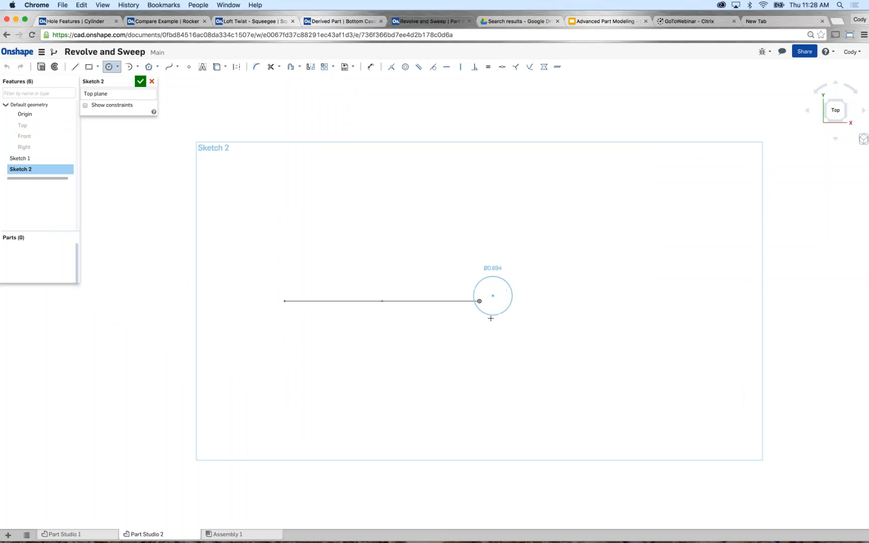
{"action": "left_click", "coordinate": [492, 318]}
{"action": "key", "text": "Escape"}
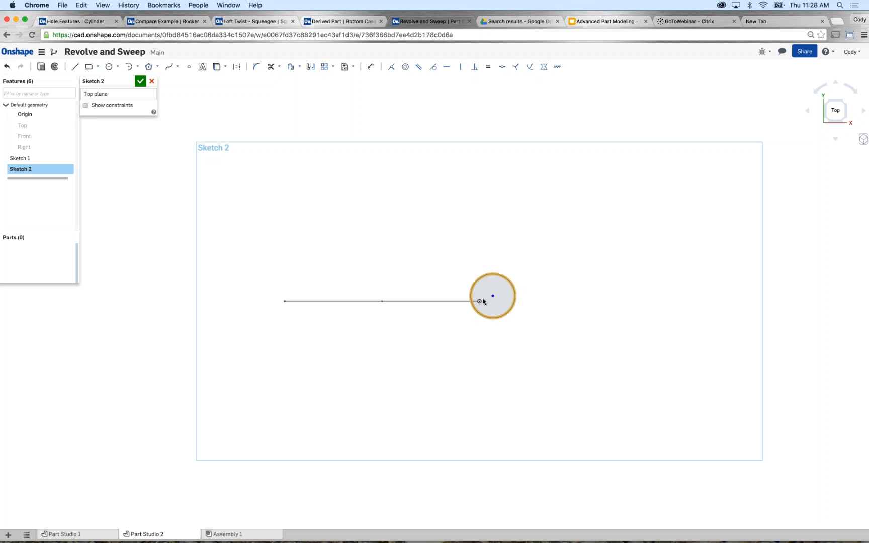
{"action": "left_click", "coordinate": [519, 283]}
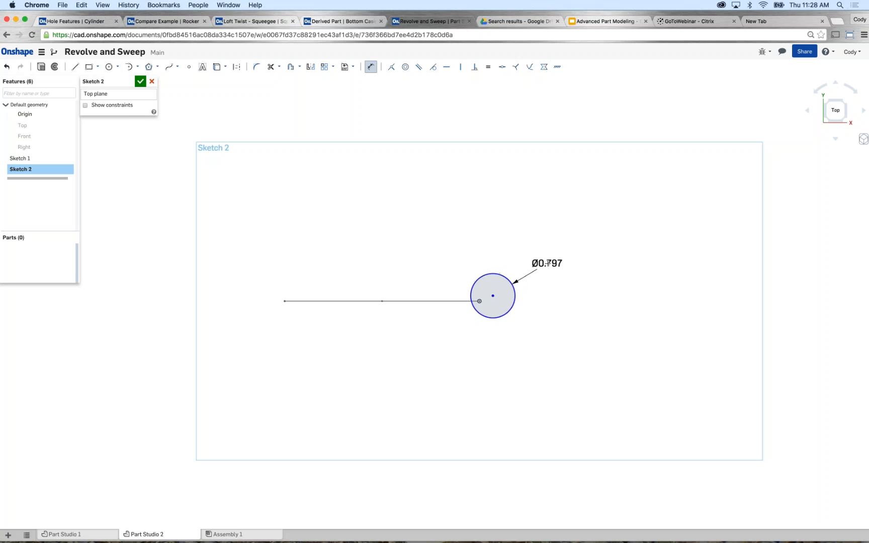
{"action": "left_click", "coordinate": [547, 262]}
{"action": "type", "text": "0.5"}
{"action": "key", "text": "Return"}
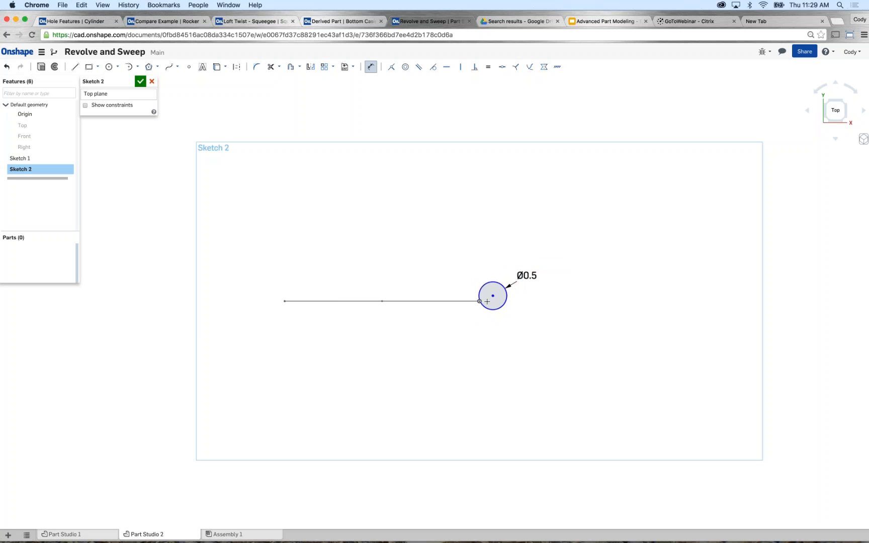
{"action": "key", "text": "Escape"}
- Apply a Pierce constraint between the circle's center and the U path's straight line at the origin, and finish the sketch
{"action": "right_click_drag", "start_coordinate": [425, 344], "coordinate": [401, 354]}
{"action": "right_click", "coordinate": [400, 354]}
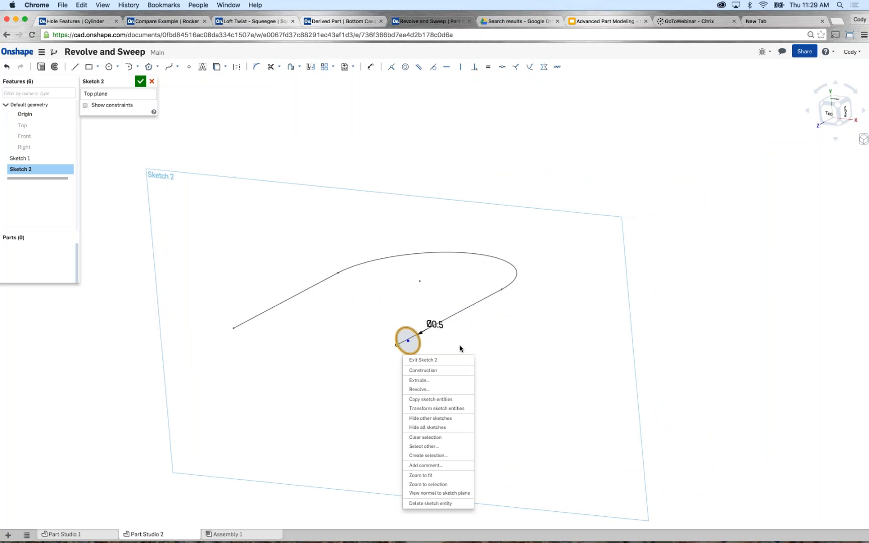
{"action": "left_click", "coordinate": [691, 343]}
{"action": "scroll", "coordinate": [442, 342], "scroll_direction": "up", "scroll_amount": 3}
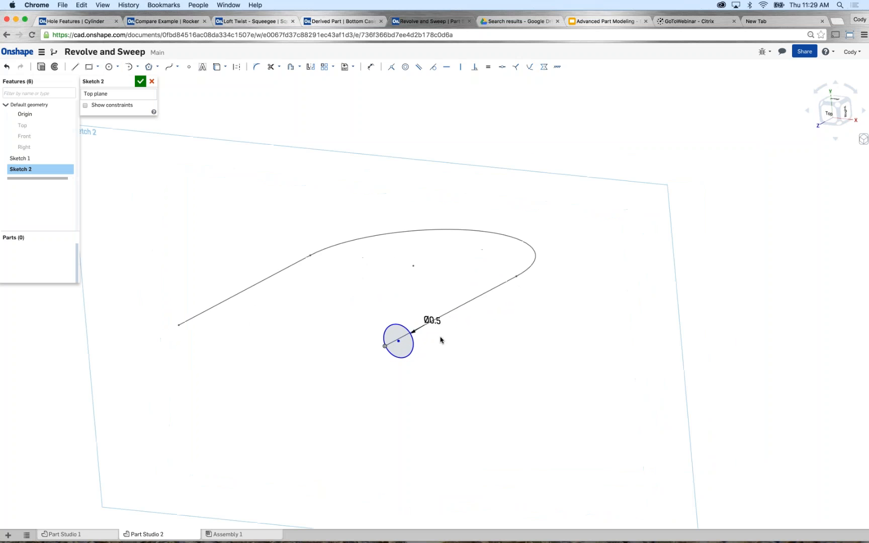
{"action": "scroll", "coordinate": [437, 340], "scroll_direction": "up", "scroll_amount": 2}
{"action": "scroll", "coordinate": [437, 340], "scroll_direction": "up", "scroll_amount": 3}
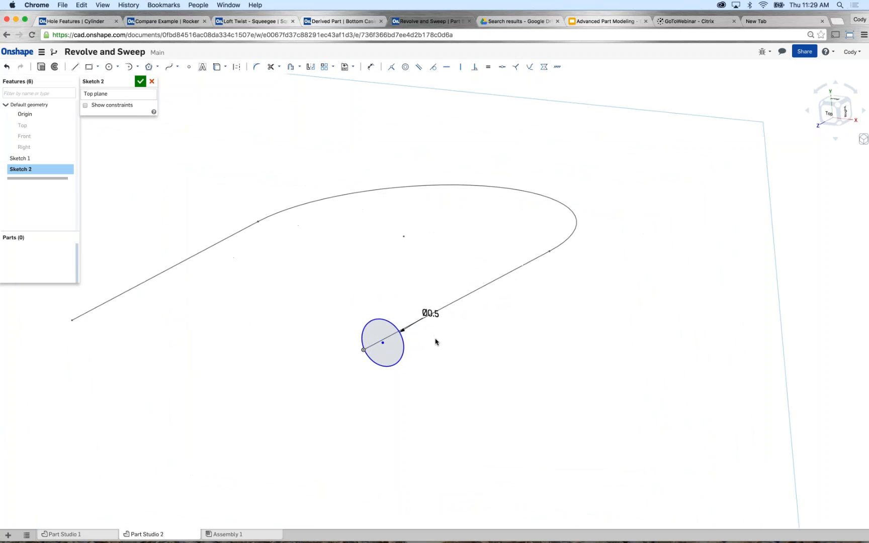
{"action": "left_click", "coordinate": [384, 344]}
{"action": "left_click", "coordinate": [374, 357]}
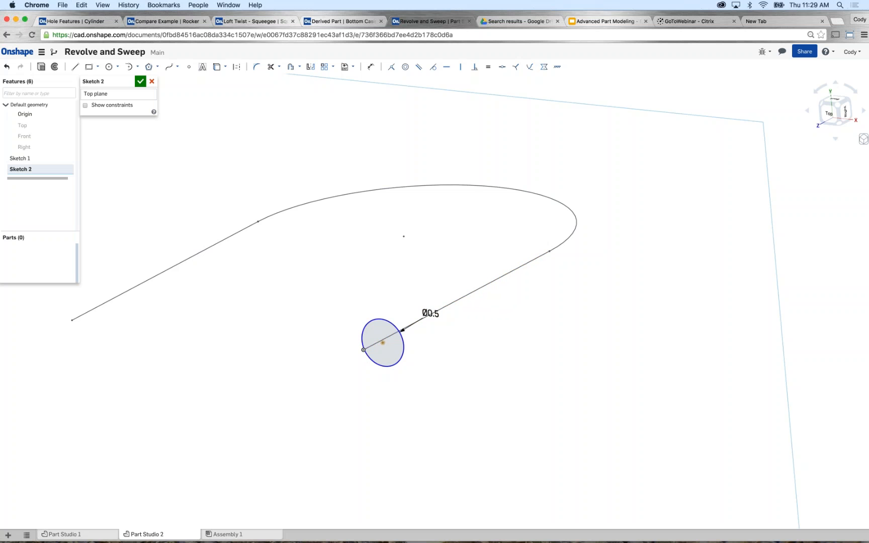
{"action": "left_click", "coordinate": [463, 298]}
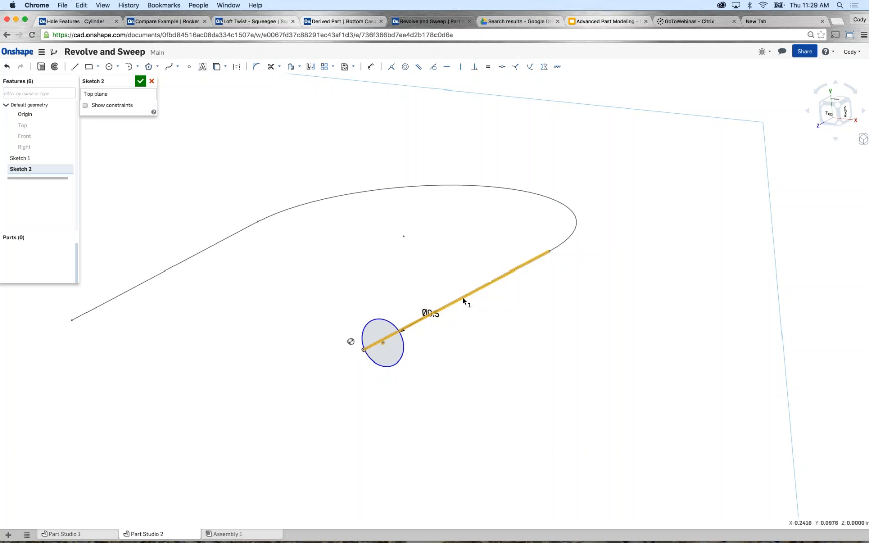
{"action": "left_click", "coordinate": [529, 68]}
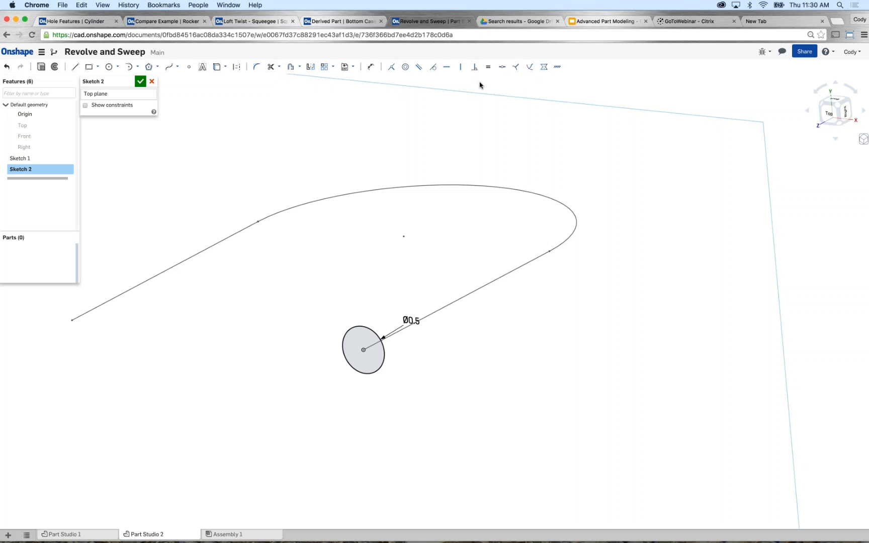
{"action": "left_click", "coordinate": [140, 81]}
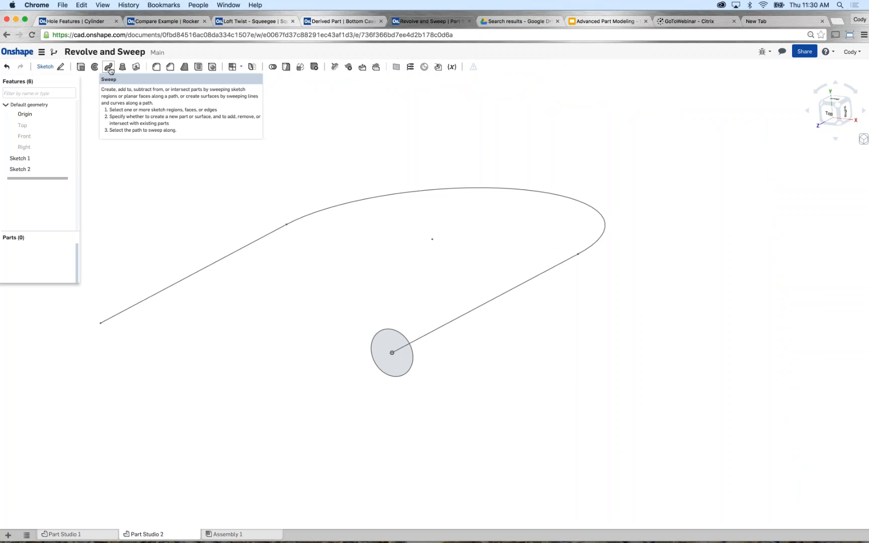
- Set up a new solid Sweep of the circular region along the U's straight line that starts at the origin
{"action": "left_click", "coordinate": [109, 67]}
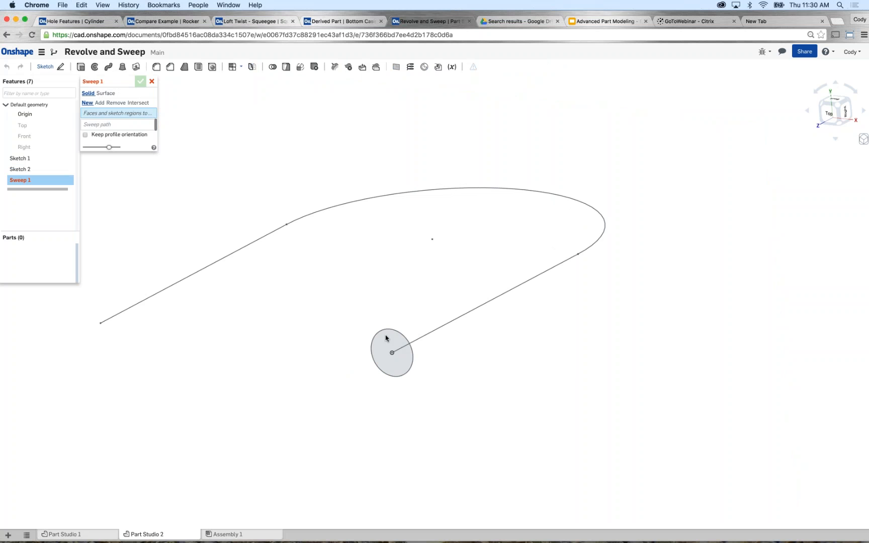
{"action": "left_click", "coordinate": [387, 339]}
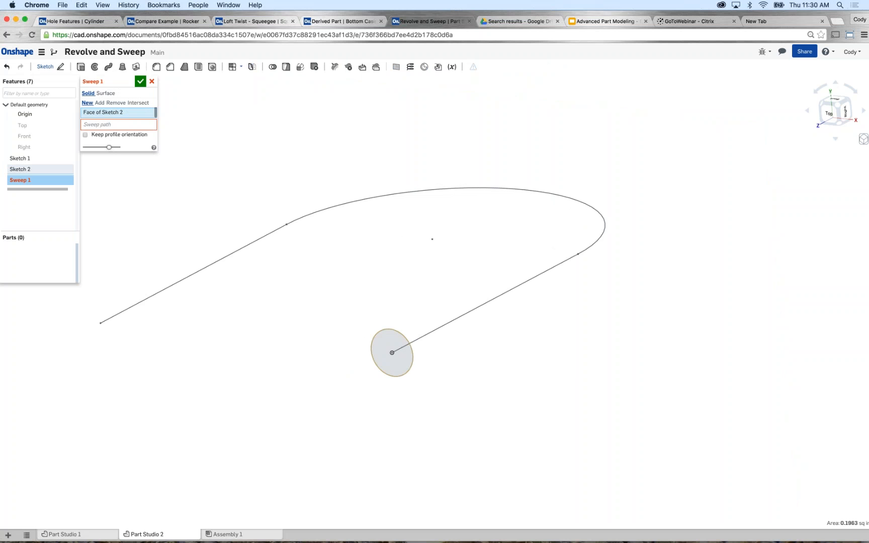
{"action": "left_click", "coordinate": [113, 130]}
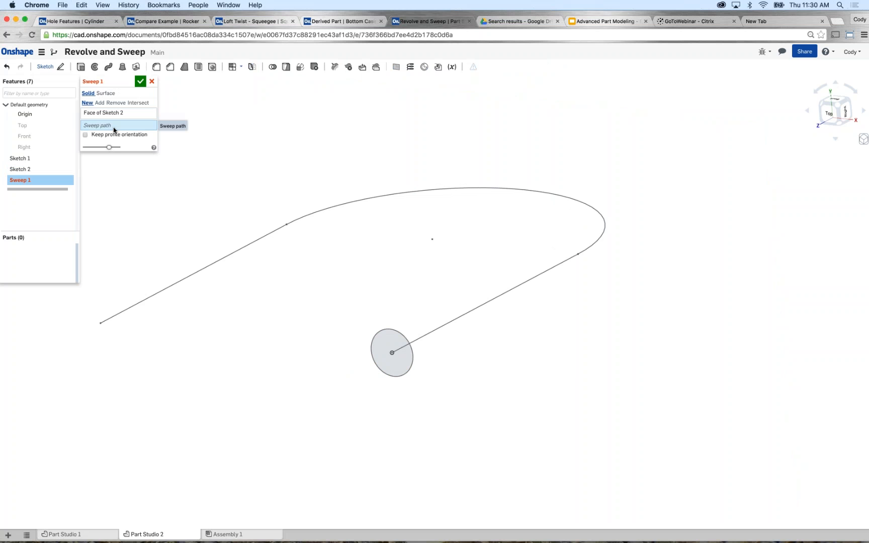
{"action": "left_click", "coordinate": [460, 320]}
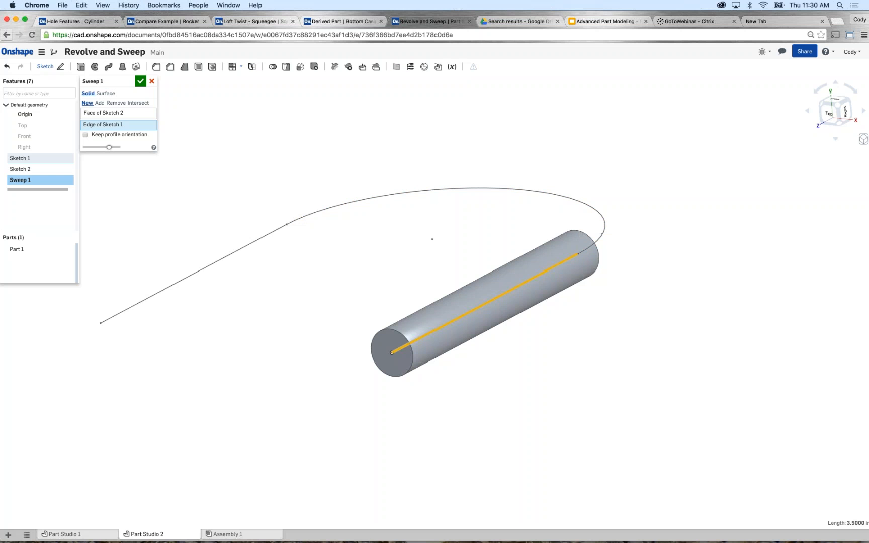
- Replace the sweep path with the whole of Sketch 1 so the circle follows the full U, and accept the sweep
{"action": "left_click", "coordinate": [152, 125]}
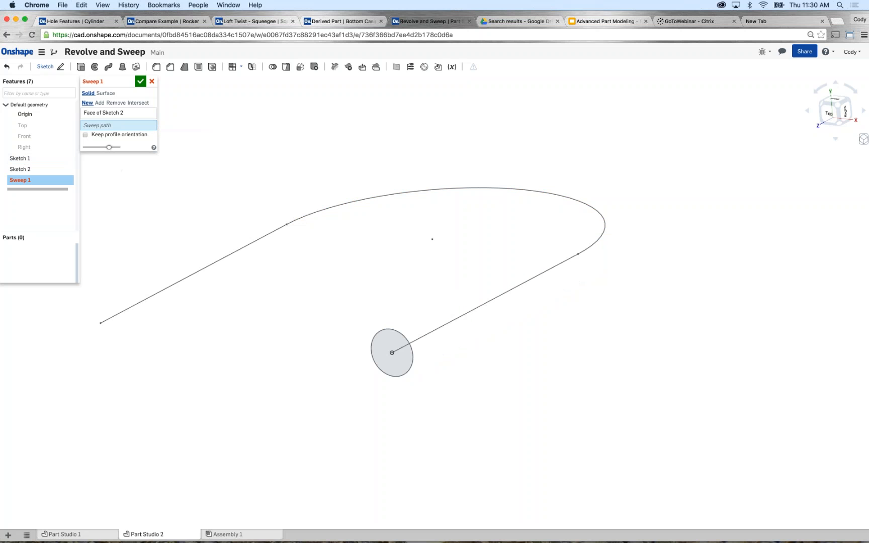
{"action": "left_click", "coordinate": [31, 171]}
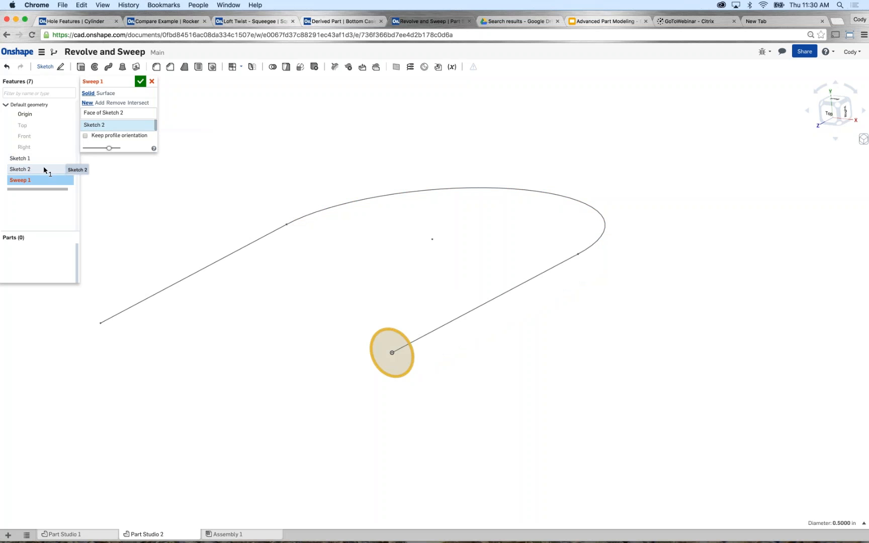
{"action": "left_click", "coordinate": [152, 125]}
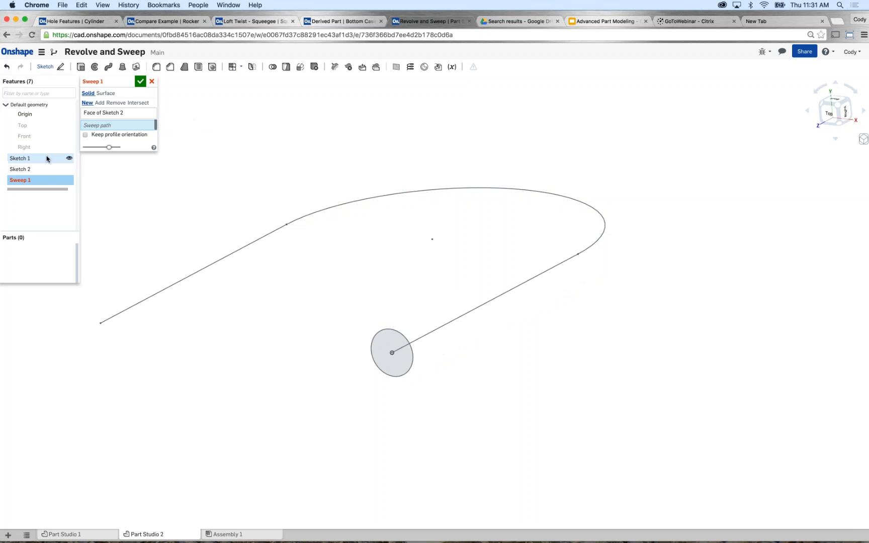
{"action": "left_click", "coordinate": [47, 158]}
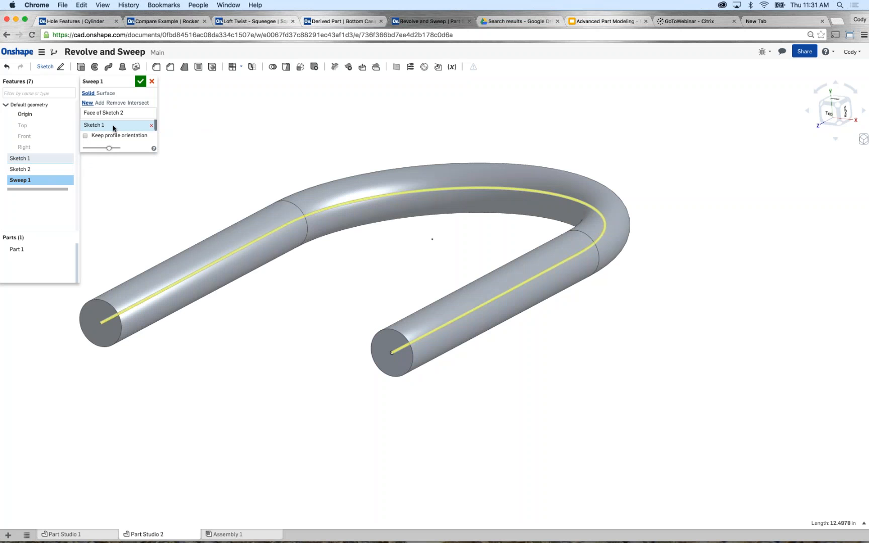
{"action": "mouse_move", "coordinate": [257, 339]}
{"action": "right_mouse_down"}
{"action": "mouse_move", "coordinate": [278, 262]}
{"action": "mouse_move", "coordinate": [289, 255]}
{"action": "mouse_move", "coordinate": [337, 291]}
{"action": "mouse_move", "coordinate": [320, 326]}
{"action": "right_mouse_up"}
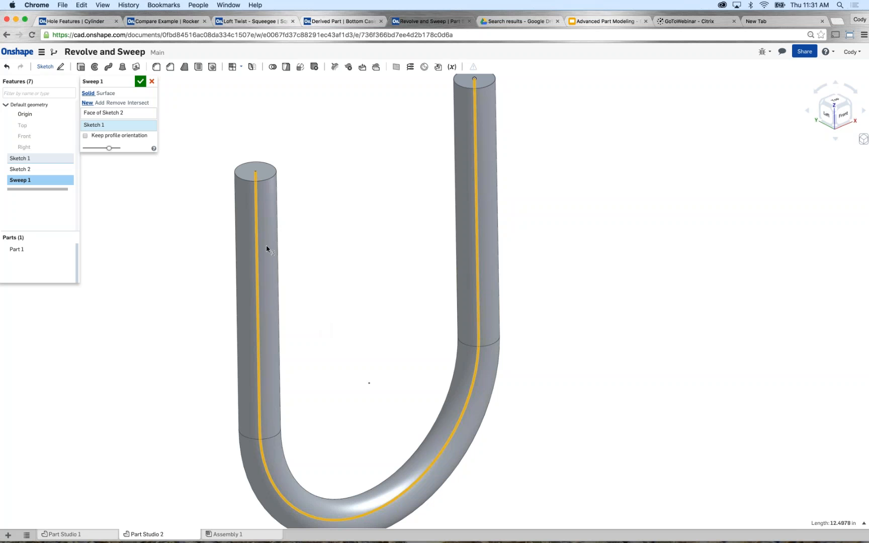
{"action": "left_click", "coordinate": [141, 81]}
{"action": "right_click_drag", "start_coordinate": [190, 204], "coordinate": [210, 250]}
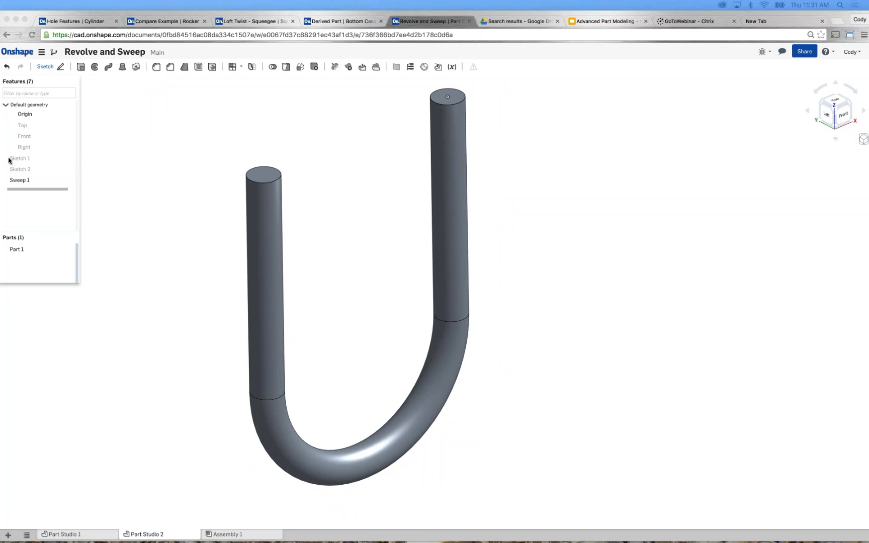
- Reopen Sketch 2 with its constraints shown to examine how the circle is attached to the path, and close it
{"action": "right_click", "coordinate": [26, 159]}
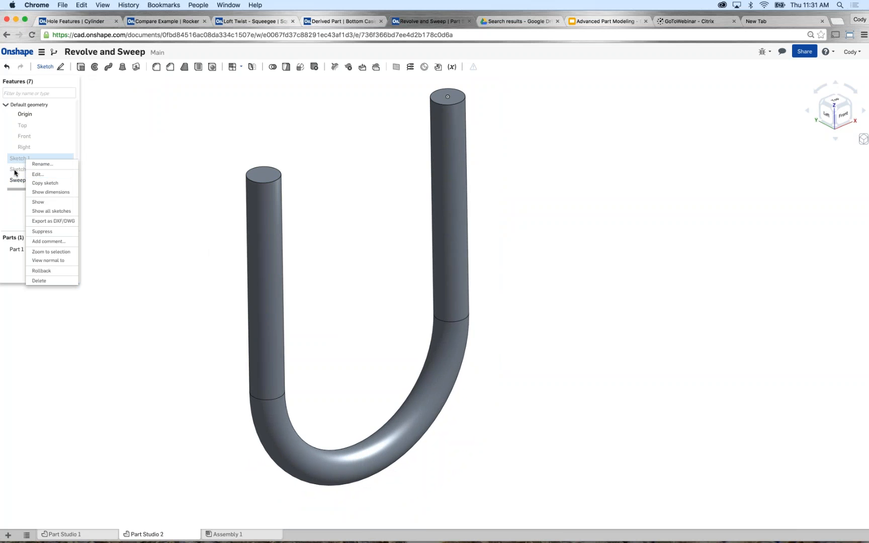
{"action": "right_click", "coordinate": [15, 170]}
{"action": "left_click", "coordinate": [27, 187]}
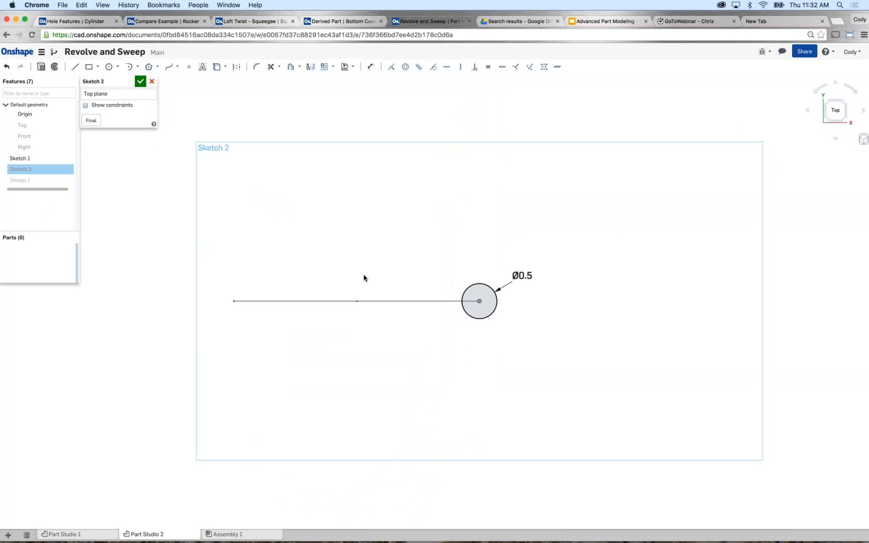
{"action": "key", "text": "shift+c"}
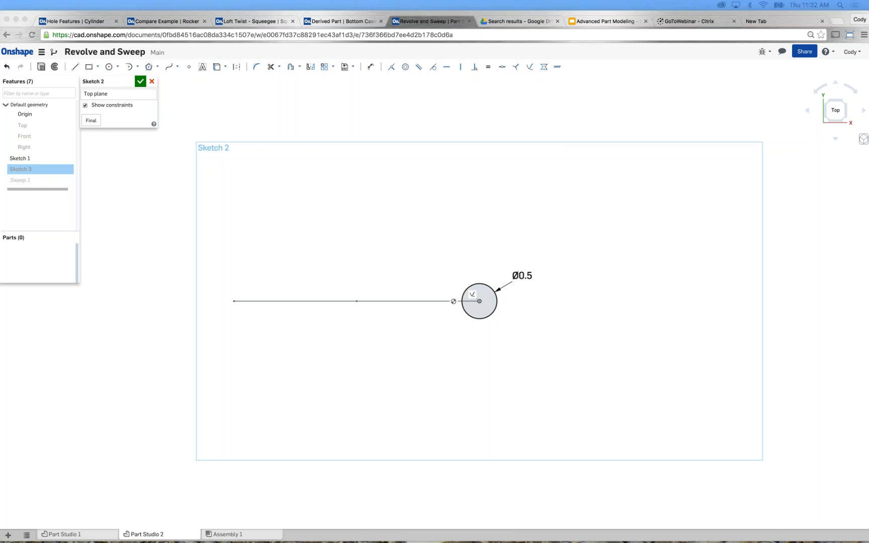
{"action": "left_click", "coordinate": [143, 83]}
{"action": "left_click", "coordinate": [143, 83]}
- Create a clockwise Helix on the cylindrical face of the U's leg opposite the origin, defined by a pitch of 1/12 in
{"action": "mouse_move", "coordinate": [258, 295]}
{"action": "right_mouse_down"}
{"action": "mouse_move", "coordinate": [262, 254]}
{"action": "mouse_move", "coordinate": [296, 250]}
{"action": "mouse_move", "coordinate": [363, 295]}
{"action": "mouse_move", "coordinate": [188, 224]}
{"action": "right_mouse_up"}
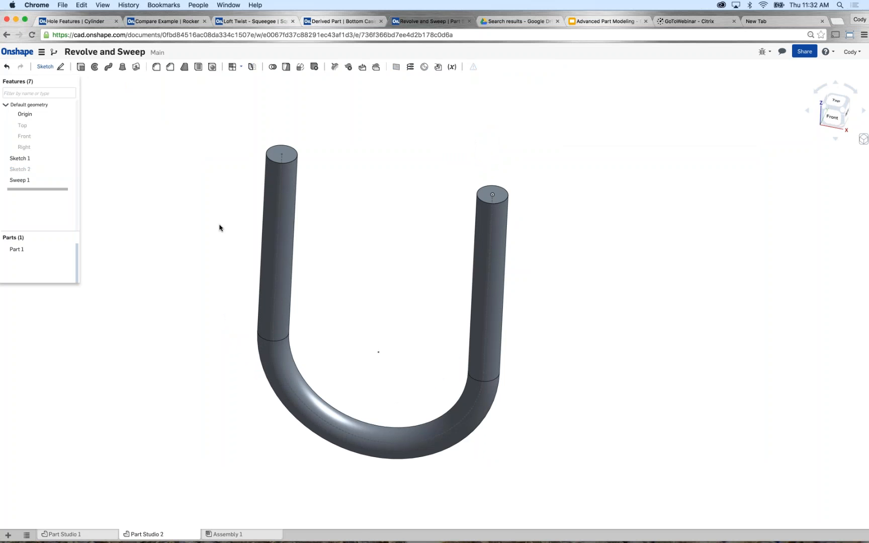
{"action": "middle_click_drag", "start_coordinate": [211, 229], "coordinate": [228, 229]}
{"action": "mouse_move", "coordinate": [357, 215]}
{"action": "right_mouse_down"}
{"action": "mouse_move", "coordinate": [369, 227]}
{"action": "mouse_move", "coordinate": [355, 233]}
{"action": "mouse_move", "coordinate": [367, 222]}
{"action": "mouse_move", "coordinate": [362, 211]}
{"action": "right_mouse_up"}
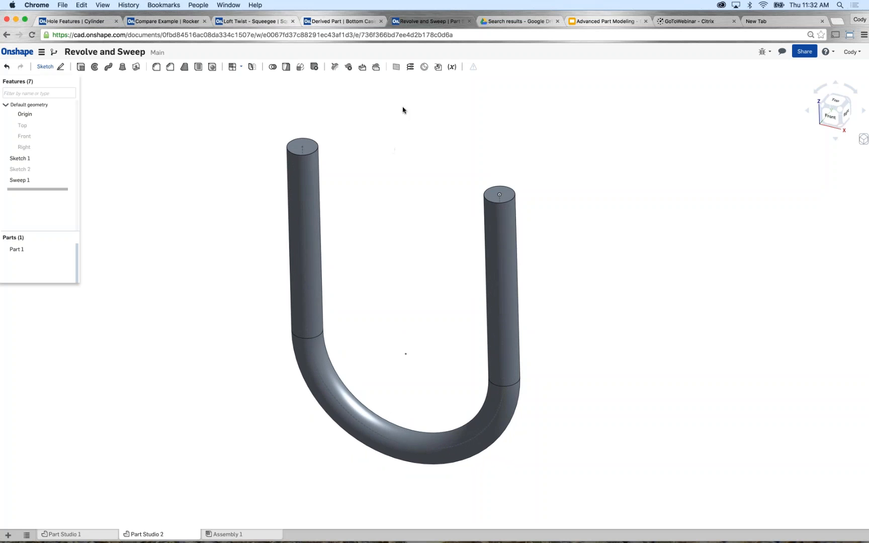
{"action": "left_click", "coordinate": [411, 69]}
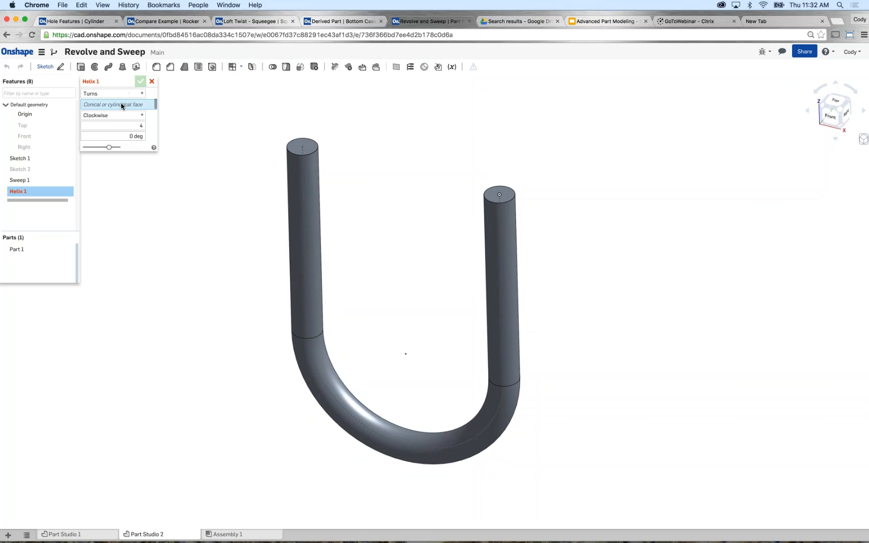
{"action": "left_click", "coordinate": [313, 188]}
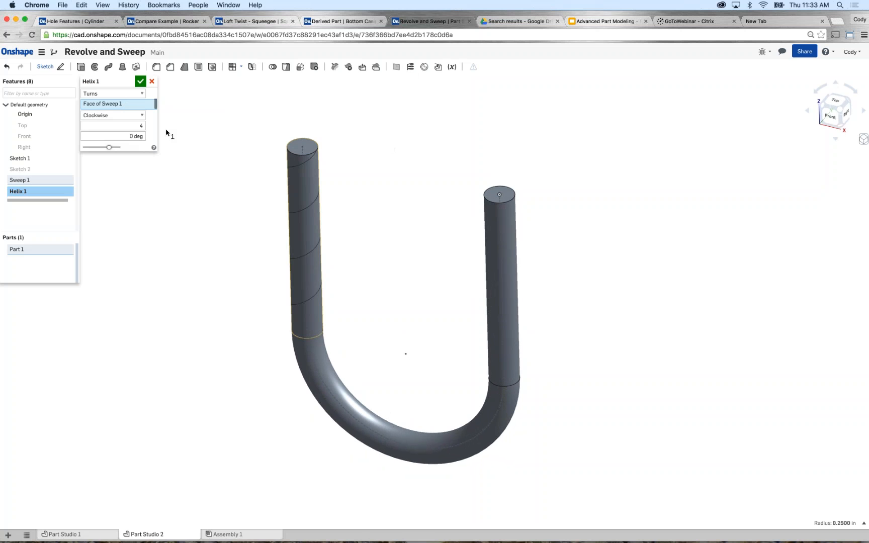
{"action": "left_click", "coordinate": [123, 93]}
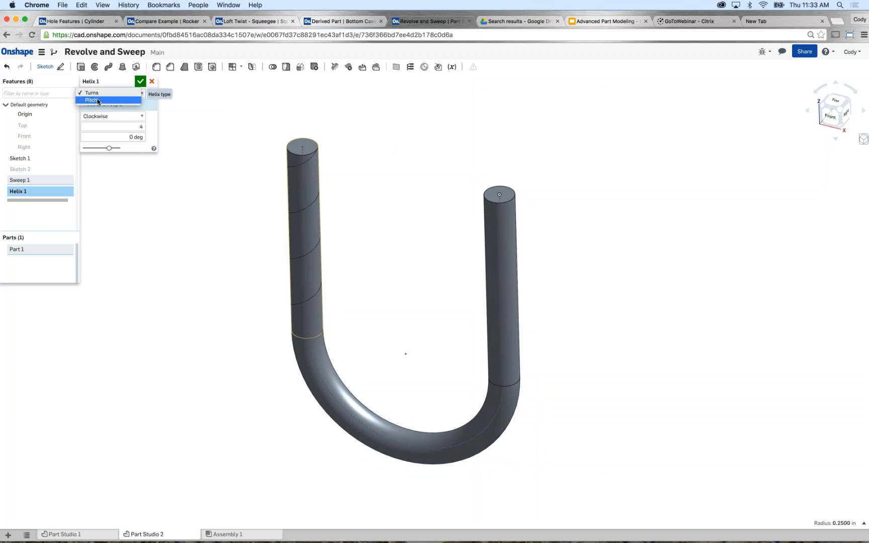
{"action": "left_click", "coordinate": [124, 100]}
{"action": "left_click", "coordinate": [136, 127]}
{"action": "type", "text": "1/12"}
{"action": "key", "text": "Return"}
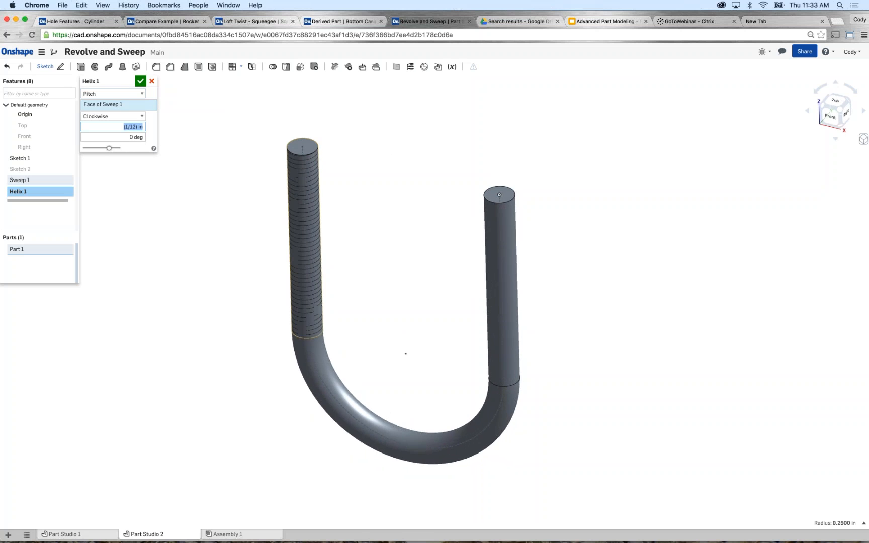
{"action": "left_click", "coordinate": [140, 81]}
- Start a sketch on the Front plane and draw a closed triangle with a vertical side about 0.09 in long near the helical leg's top
{"action": "mouse_move", "coordinate": [227, 178]}
{"action": "right_mouse_down"}
{"action": "mouse_move", "coordinate": [192, 165]}
{"action": "mouse_move", "coordinate": [232, 172]}
{"action": "right_mouse_up"}
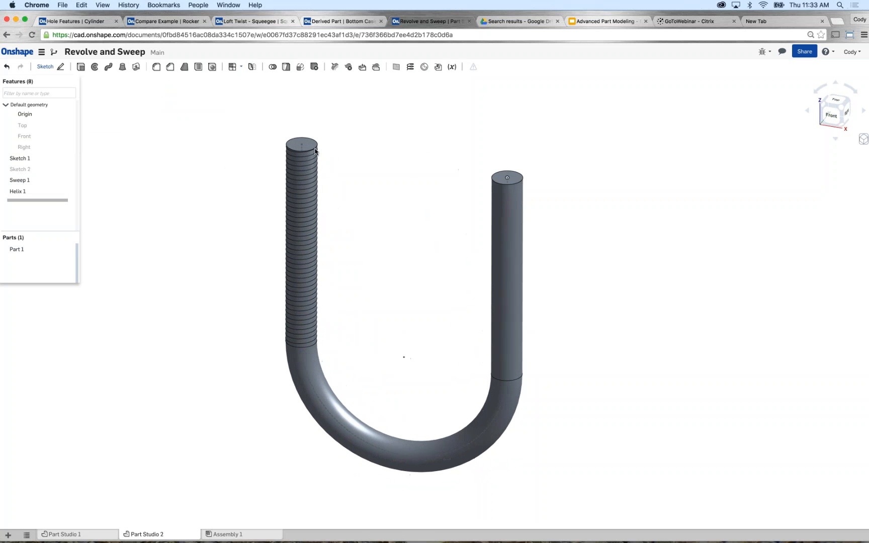
{"action": "scroll", "coordinate": [324, 150], "scroll_direction": "up", "scroll_amount": 5}
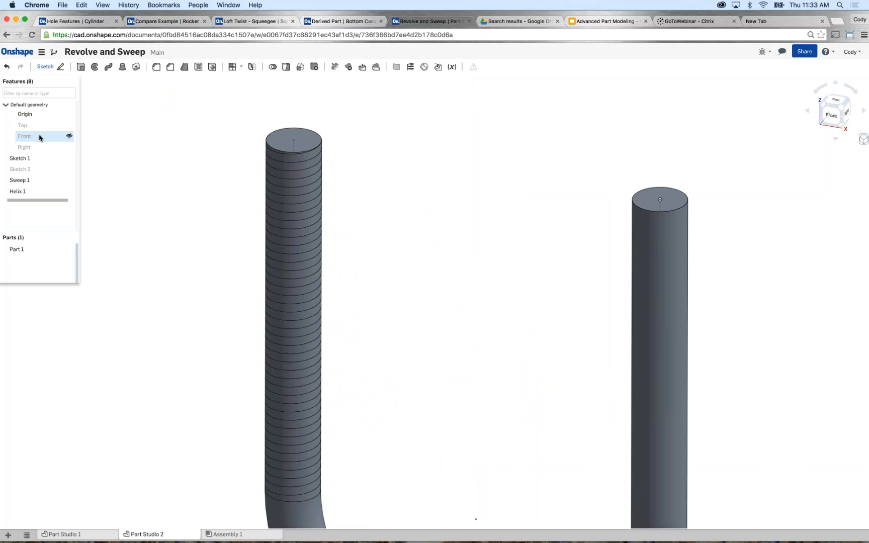
{"action": "left_click", "coordinate": [36, 138]}
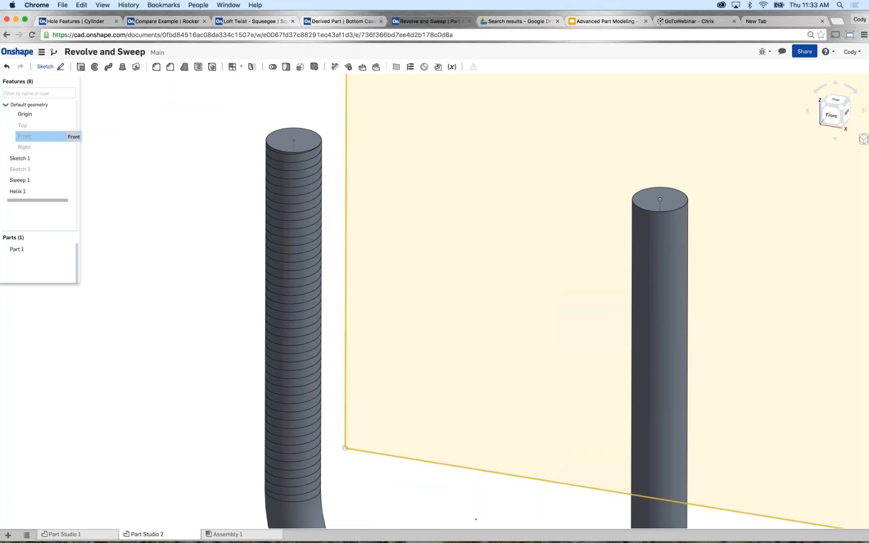
{"action": "key", "text": "shift+s"}
{"action": "key", "text": "n"}
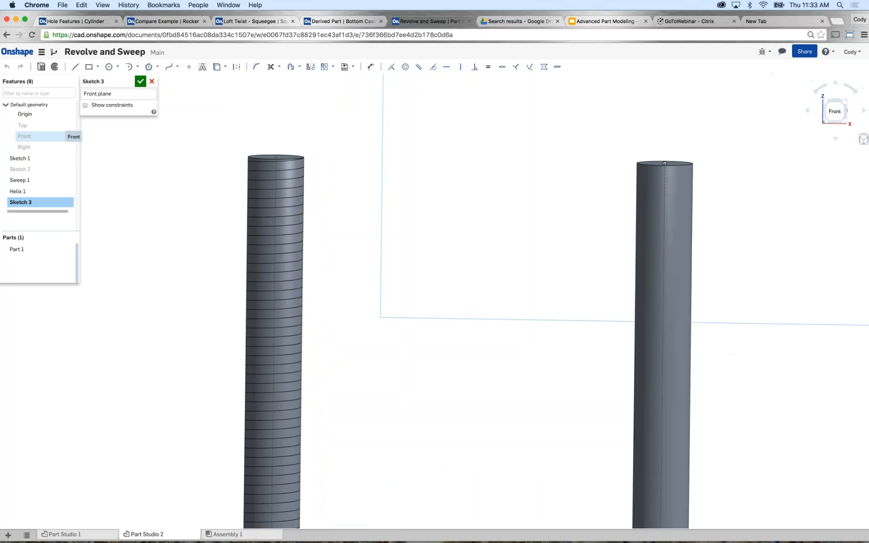
{"action": "scroll", "coordinate": [306, 162], "scroll_direction": "up", "scroll_amount": 5}
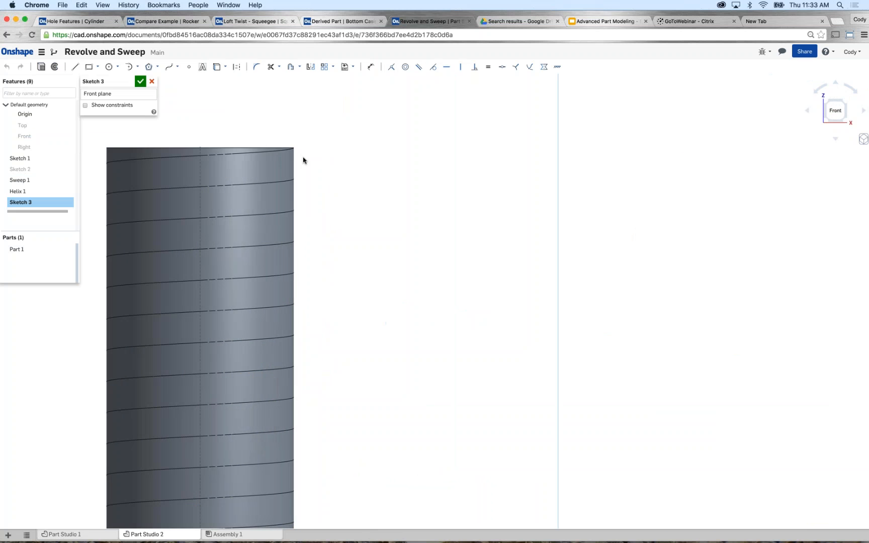
{"action": "key", "text": "l"}
{"action": "left_click", "coordinate": [319, 105]}
{"action": "left_click", "coordinate": [319, 145]}
{"action": "left_click", "coordinate": [281, 127]}
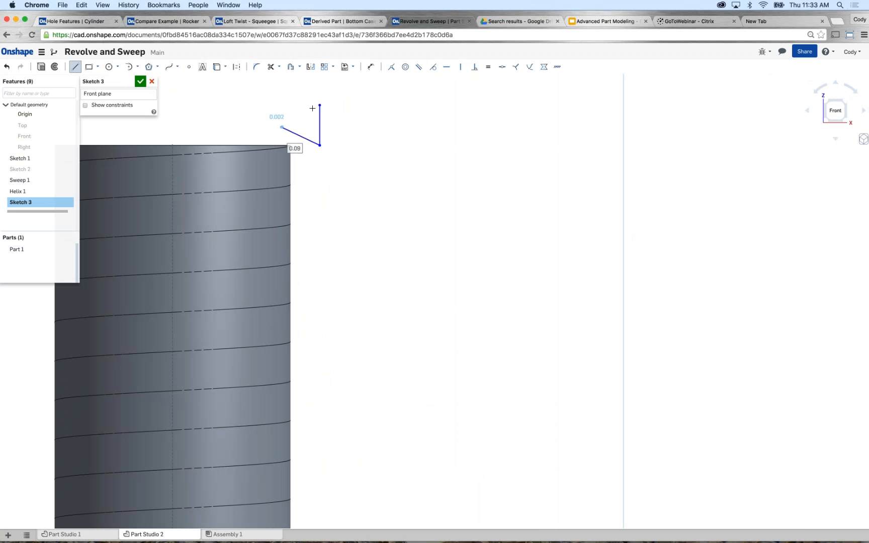
{"action": "left_click", "coordinate": [326, 110]}
{"action": "key", "text": "Escape"}
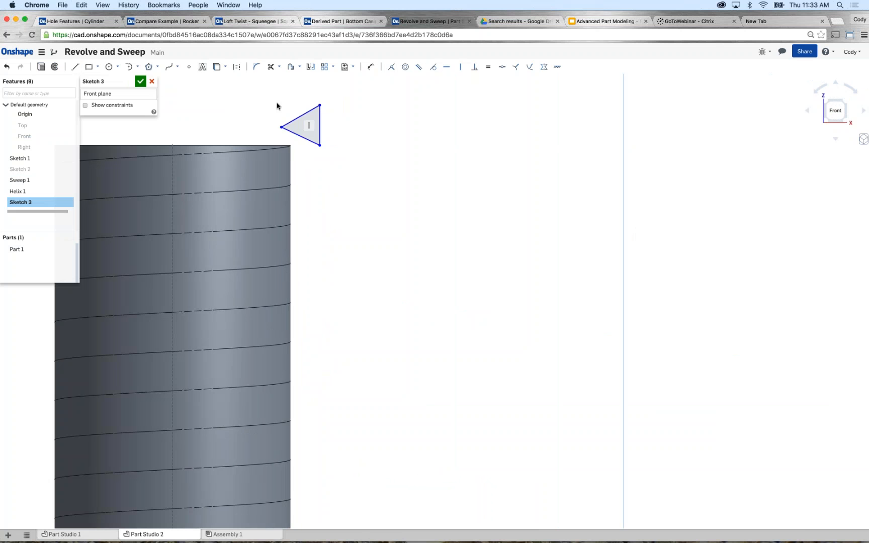
- Make the triangle's three sides equal and dimension its vertical side to 1/20 in
{"action": "left_click_drag", "start_coordinate": [276, 103], "coordinate": [340, 157]}
{"action": "left_click", "coordinate": [488, 66]}
{"action": "left_click", "coordinate": [371, 66]}
{"action": "left_click", "coordinate": [320, 128]}
{"action": "left_click", "coordinate": [354, 129]}
{"action": "type", "text": "1/20"}
{"action": "key", "text": "Return"}
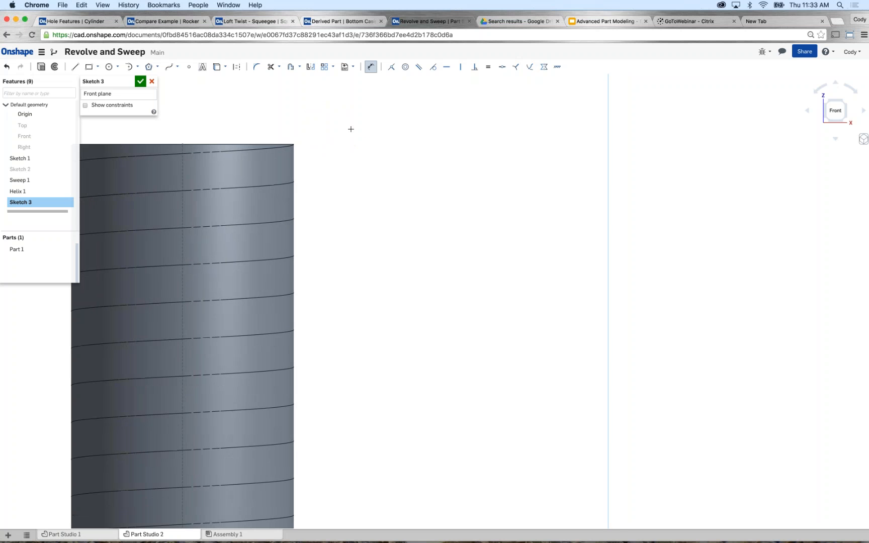
- Move the triangle back beside the leg's top and set its vertical side's dimension to 0.045 in
{"action": "scroll", "coordinate": [347, 130], "scroll_direction": "down", "scroll_amount": 3}
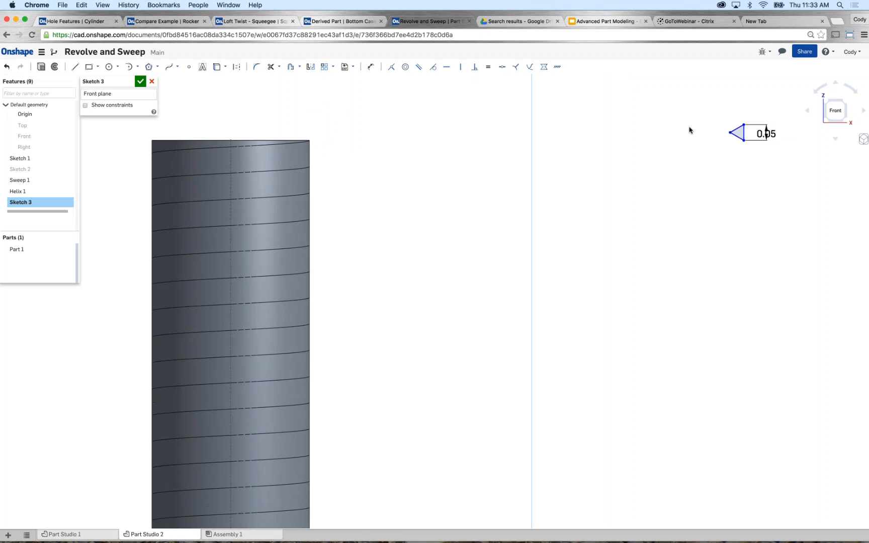
{"action": "key", "text": "Escape"}
{"action": "left_click_drag", "start_coordinate": [655, 132], "coordinate": [317, 125]}
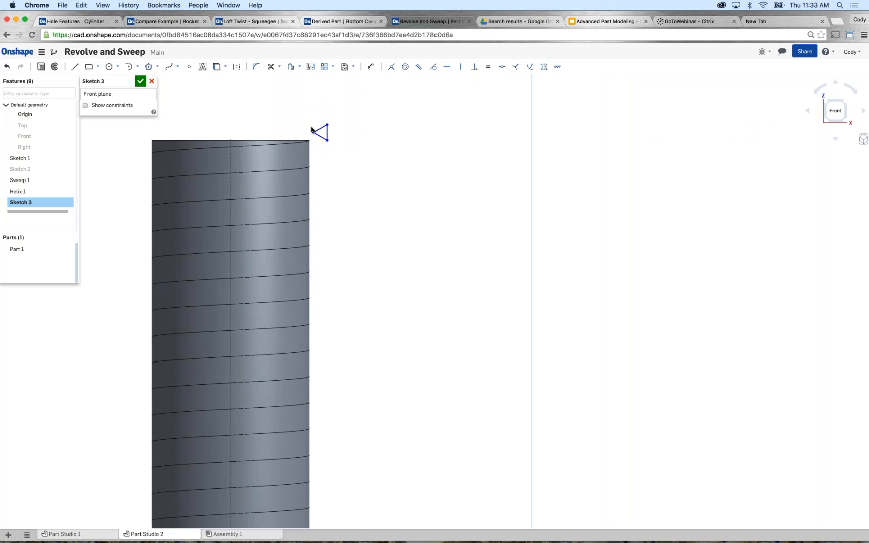
{"action": "double_click", "coordinate": [347, 134]}
{"action": "key", "text": "BackSpace"}
{"action": "type", "text": "0.045"}
{"action": "key", "text": "Return"}
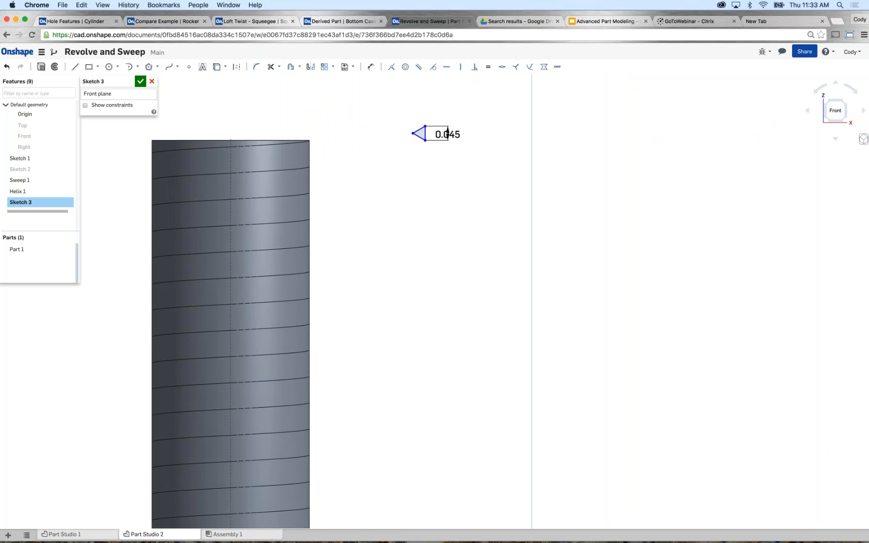
- Apply a Pierce constraint between the helix and the triangle's vertical side, and accept the sketch
{"action": "scroll", "coordinate": [418, 137], "scroll_direction": "up", "scroll_amount": 2}
{"action": "right_click_drag", "start_coordinate": [351, 168], "coordinate": [278, 149]}
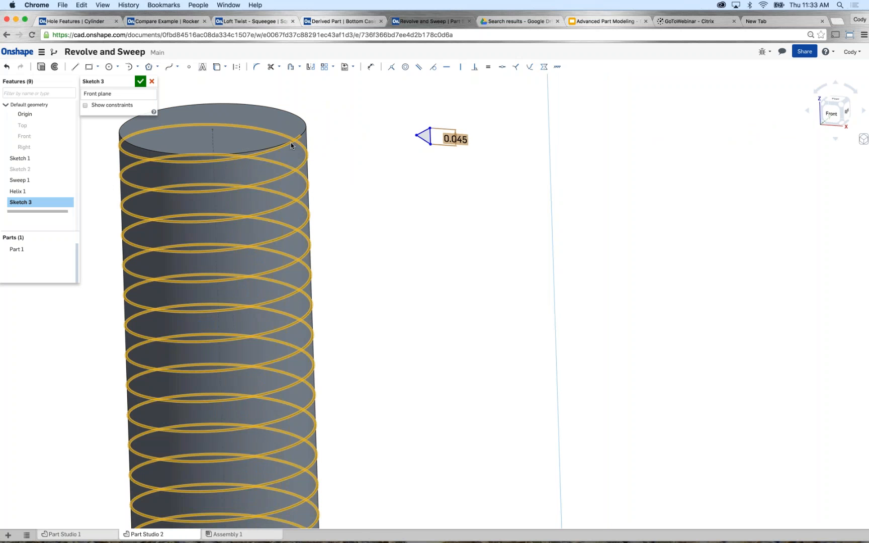
{"action": "left_click", "coordinate": [291, 144]}
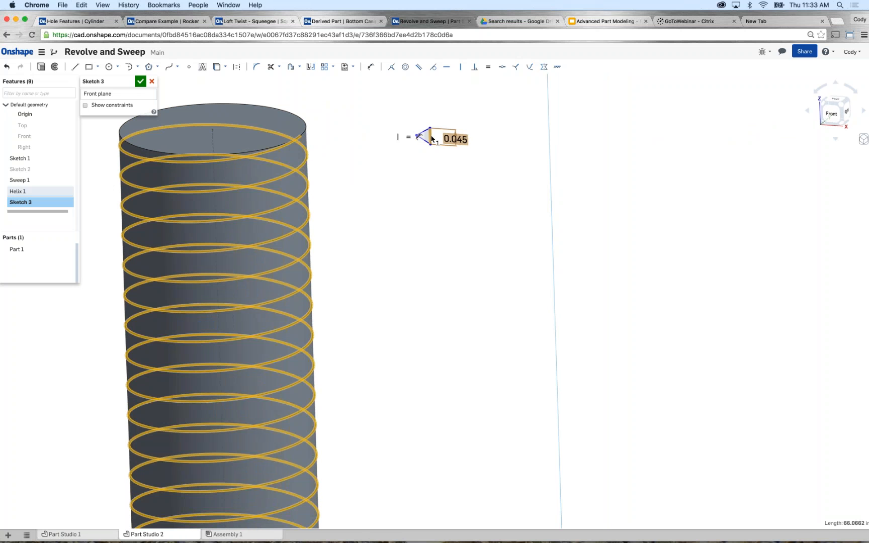
{"action": "left_click", "coordinate": [431, 139]}
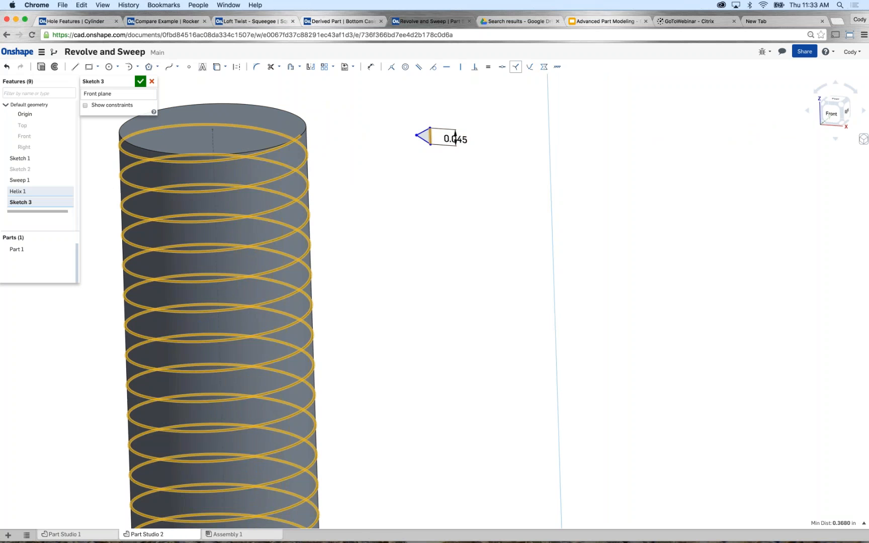
{"action": "left_click", "coordinate": [529, 68]}
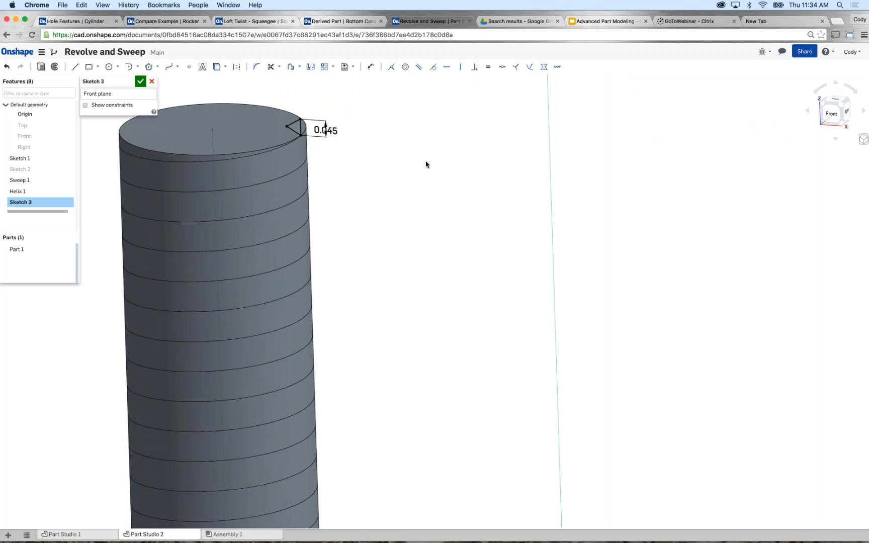
{"action": "scroll", "coordinate": [396, 157], "scroll_direction": "down", "scroll_amount": 3}
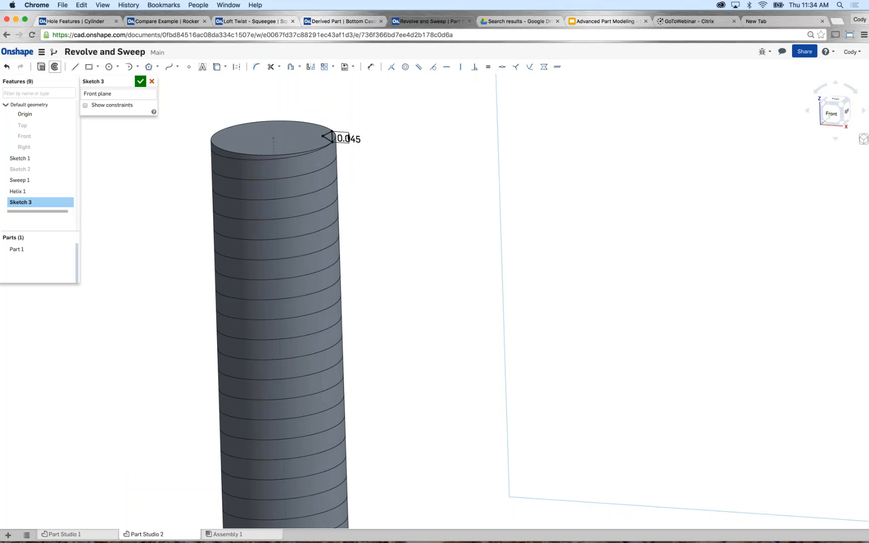
{"action": "left_click", "coordinate": [141, 83]}
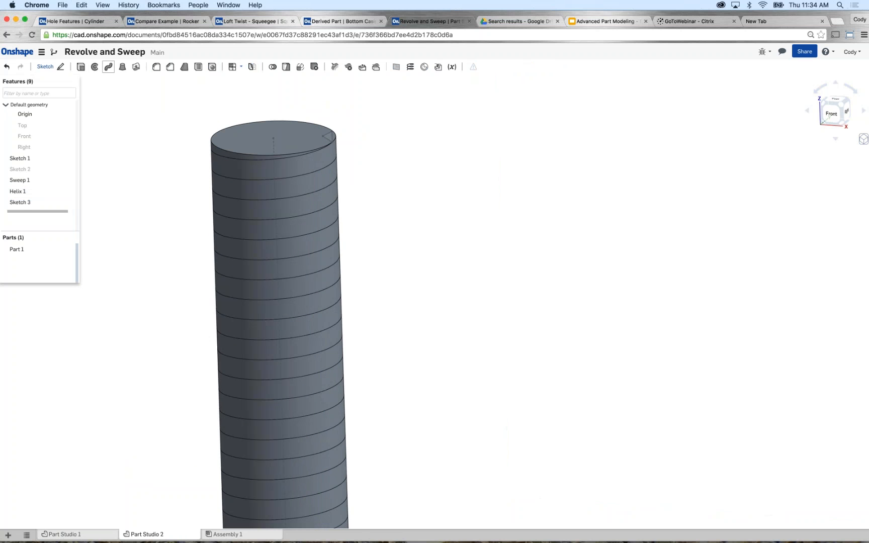
- Cut the threads with a solid Sweep set to Remove, using the triangular region as profile and the helix as path
{"action": "left_click", "coordinate": [109, 67]}
{"action": "left_click", "coordinate": [116, 102]}
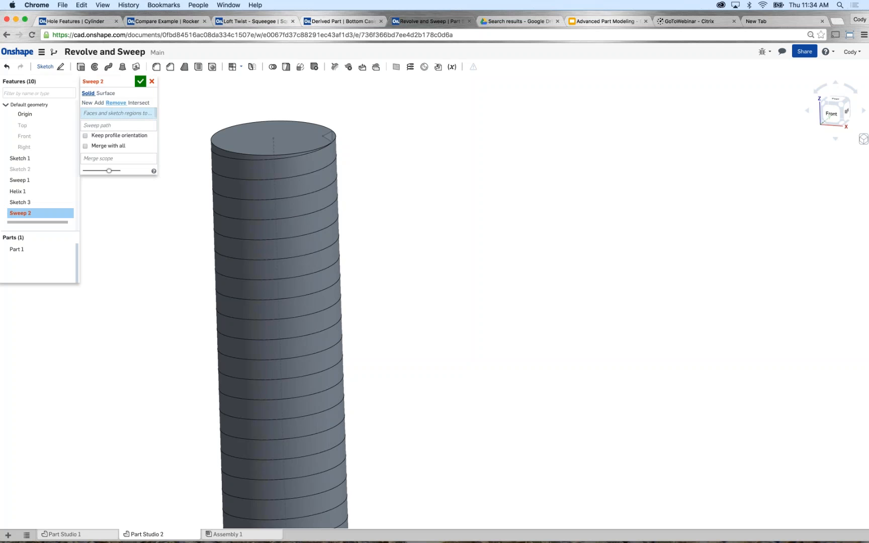
{"action": "left_click", "coordinate": [330, 138]}
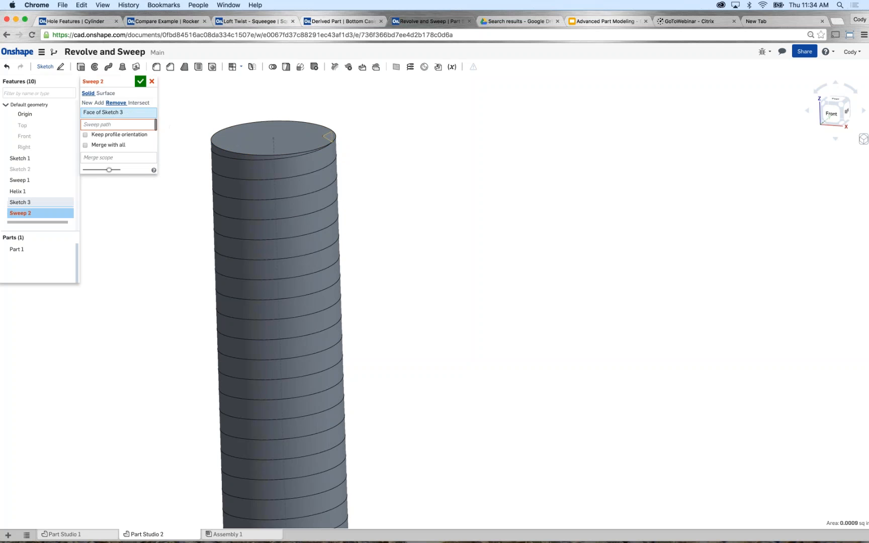
{"action": "left_click", "coordinate": [245, 160]}
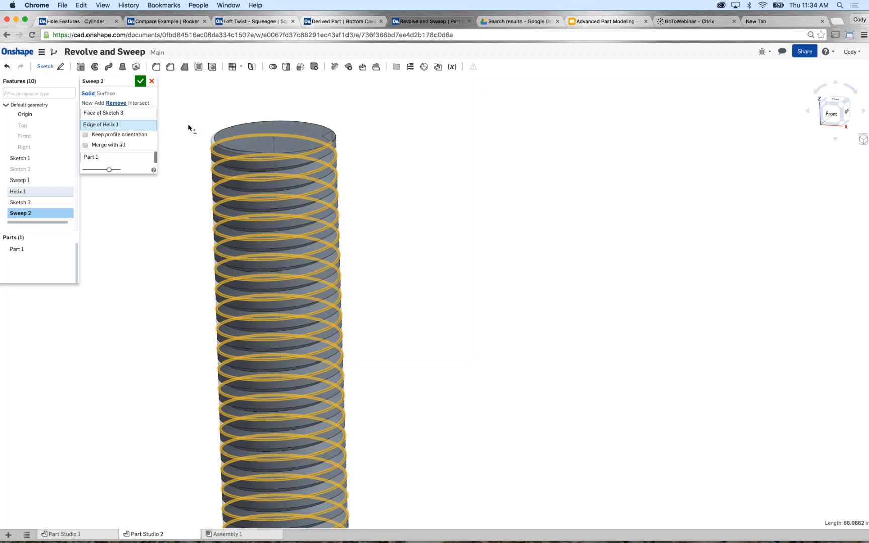
{"action": "left_click", "coordinate": [141, 81]}
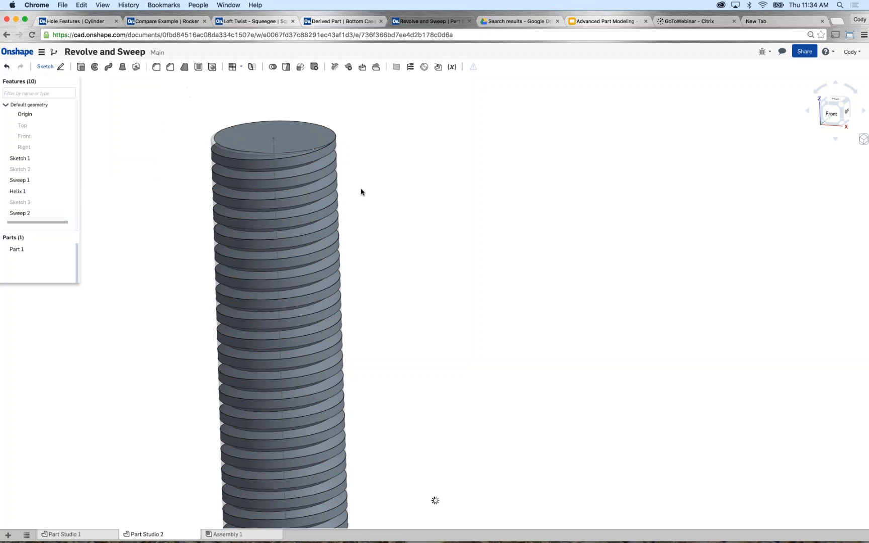
{"action": "scroll", "coordinate": [373, 204], "scroll_direction": "down", "scroll_amount": 5}
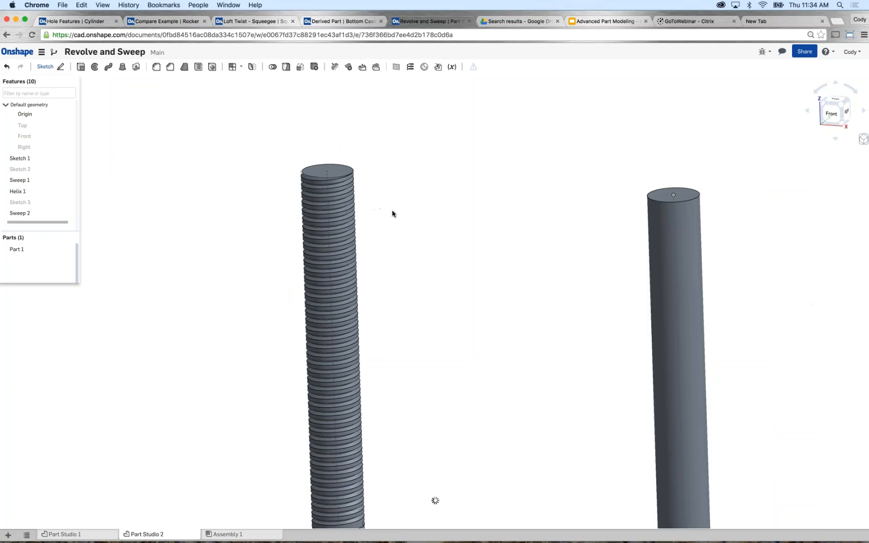
{"action": "middle_click_drag", "start_coordinate": [406, 247], "coordinate": [342, 189]}
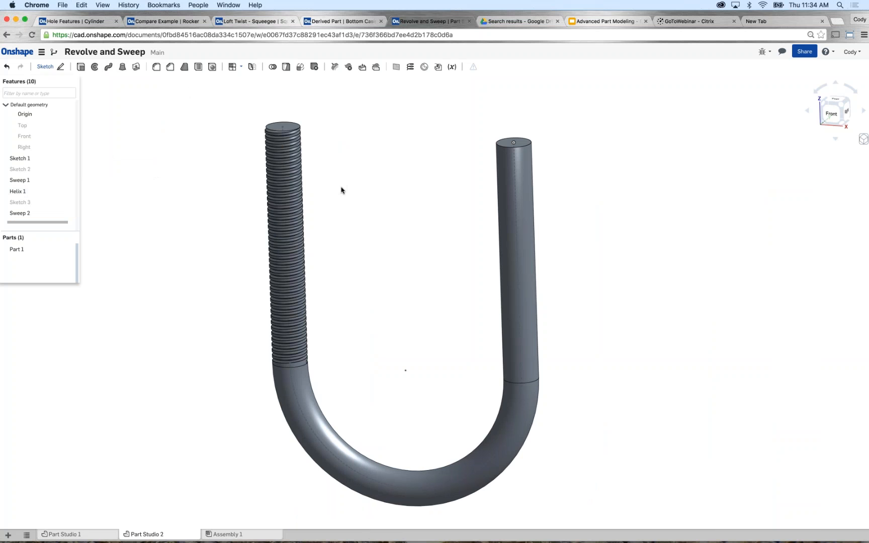
{"action": "middle_click_drag", "start_coordinate": [371, 149], "coordinate": [364, 145]}
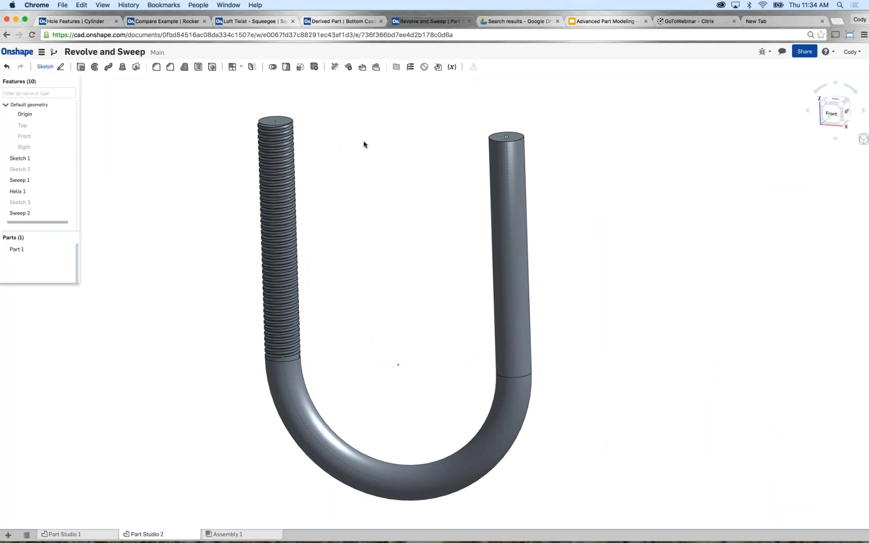
- Switch to the Loft Twist - Squeegee document and examine the gap between the grip handle and the blade assembly from several angles
{"action": "left_click", "coordinate": [267, 23]}
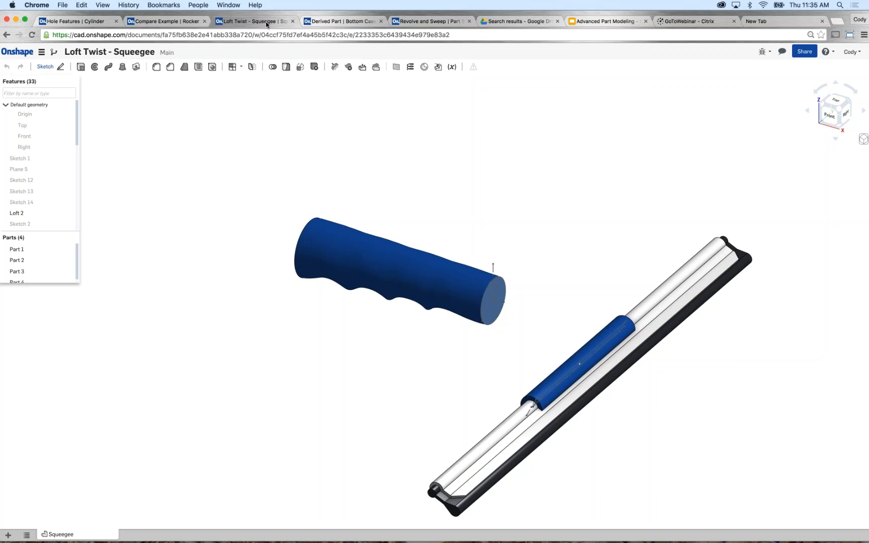
{"action": "right_click_drag", "start_coordinate": [378, 171], "coordinate": [367, 270]}
{"action": "middle_click_drag", "start_coordinate": [367, 271], "coordinate": [294, 223]}
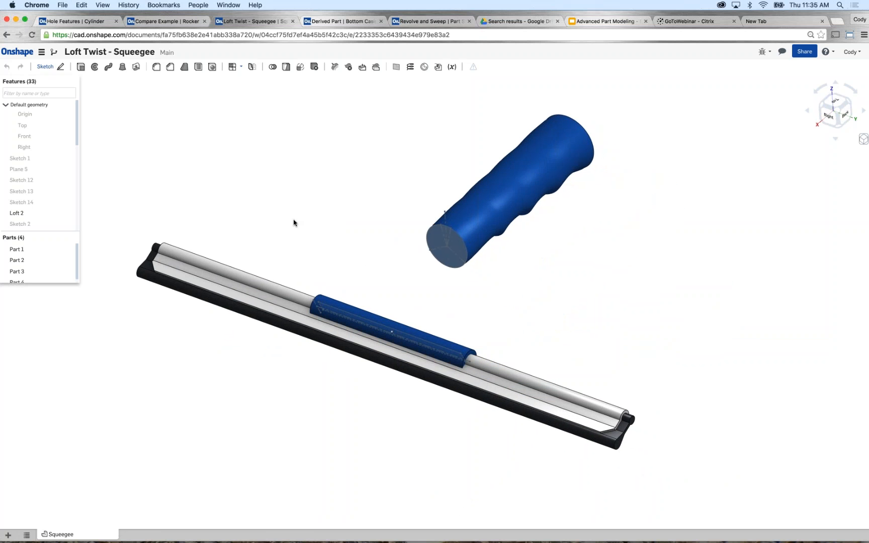
{"action": "right_click_drag", "start_coordinate": [385, 283], "coordinate": [336, 259]}
{"action": "left_click", "coordinate": [492, 262]}
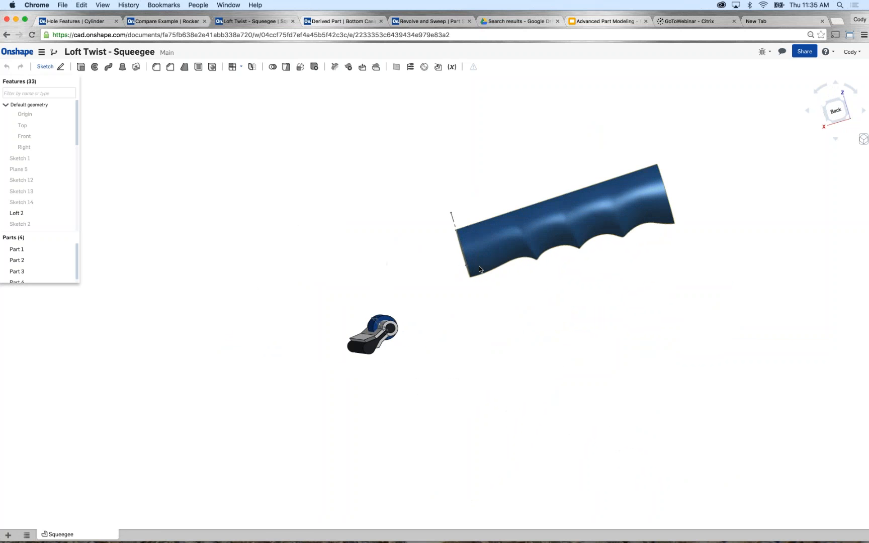
{"action": "right_click_drag", "start_coordinate": [347, 261], "coordinate": [418, 279]}
- Hide Sketch 5 at the end face of the grip handle
{"action": "mouse_move", "coordinate": [58, 197]}
{"action": "scroll", "coordinate": [58, 196], "scroll_direction": "down", "scroll_amount": 6}
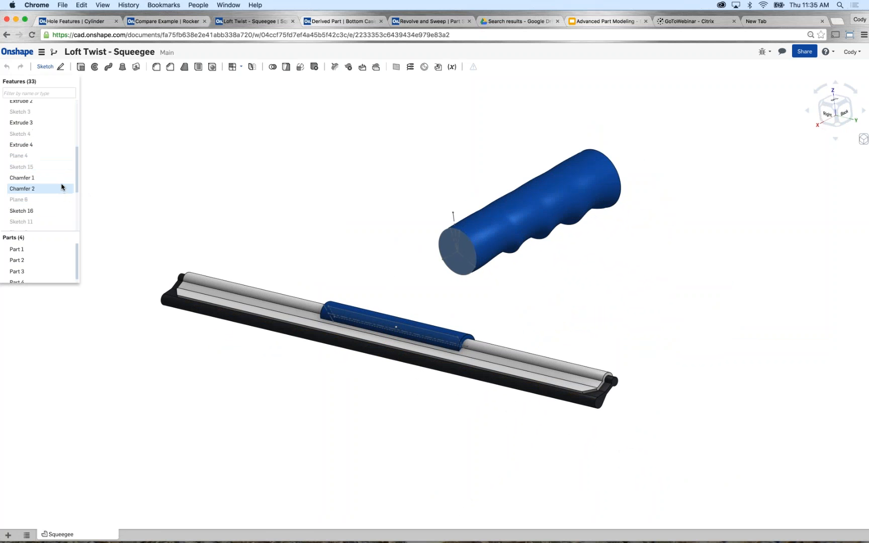
{"action": "left_click_drag", "start_coordinate": [77, 182], "coordinate": [79, 202]}
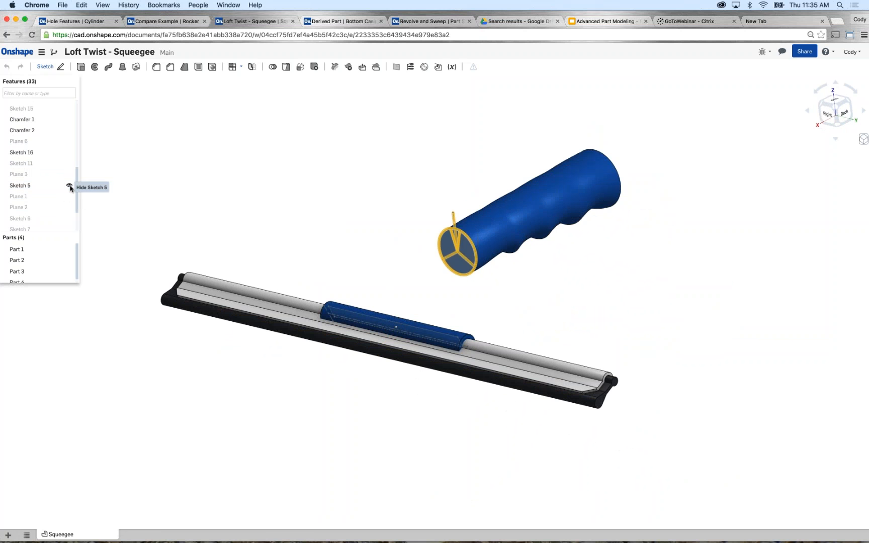
{"action": "left_click", "coordinate": [70, 186]}
{"action": "scroll", "coordinate": [421, 266], "scroll_direction": "up", "scroll_amount": 5}
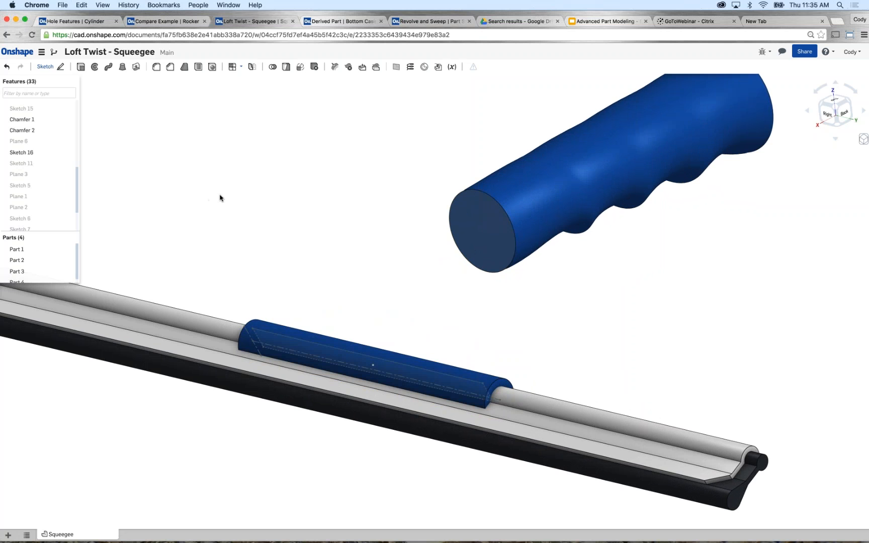
- Try a new solid Loft from the Sketch 8 face at the handle end to Sketch 16 on the blade holder, inspect its twist, and cancel
{"action": "left_click", "coordinate": [122, 67]}
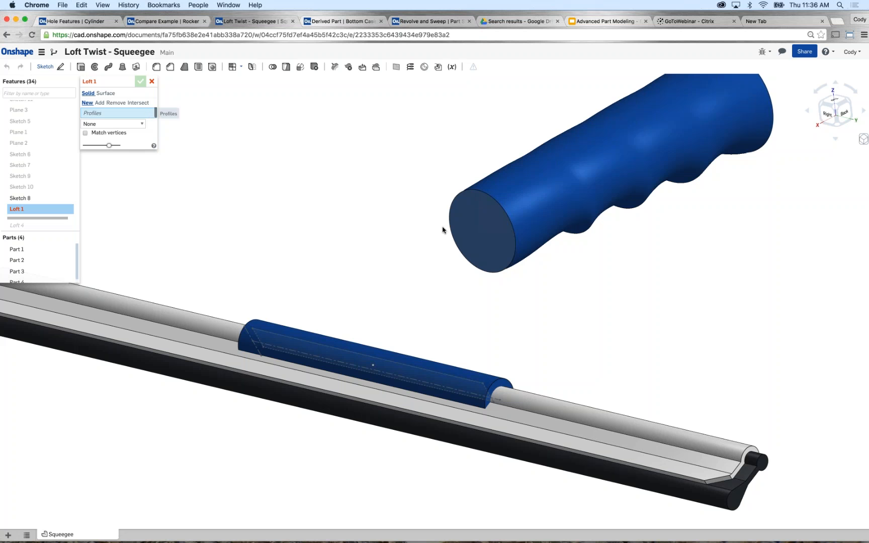
{"action": "left_click", "coordinate": [478, 232]}
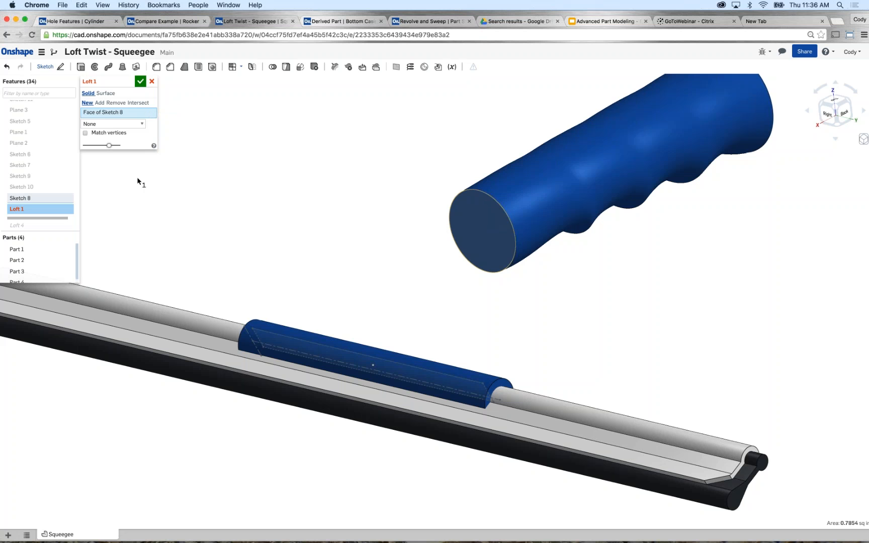
{"action": "scroll", "coordinate": [72, 193], "scroll_direction": "up", "scroll_amount": 3}
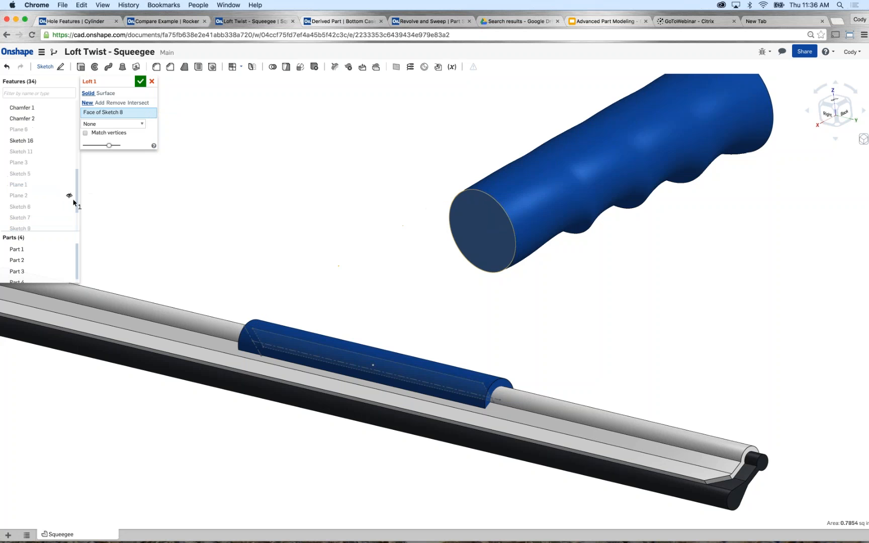
{"action": "left_click", "coordinate": [39, 140]}
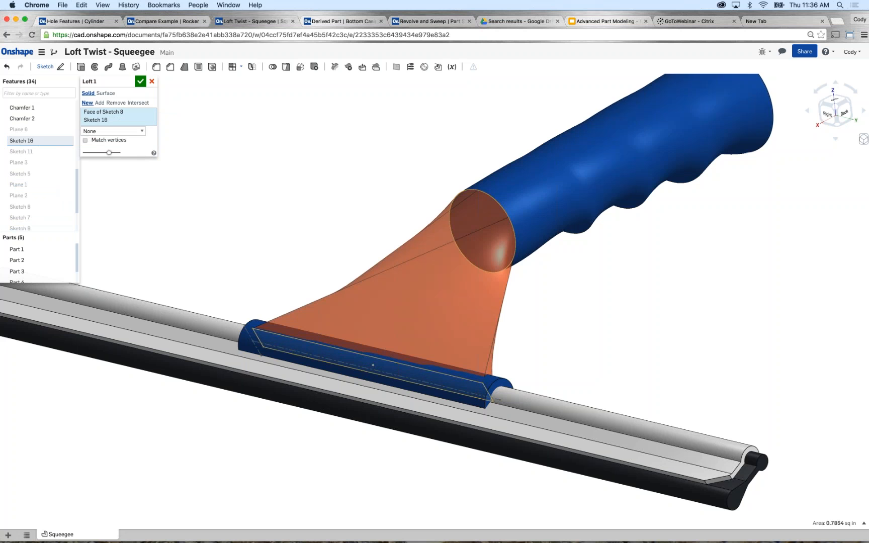
{"action": "mouse_move", "coordinate": [391, 204]}
{"action": "right_mouse_down"}
{"action": "mouse_move", "coordinate": [433, 181]}
{"action": "mouse_move", "coordinate": [438, 275]}
{"action": "right_mouse_up"}
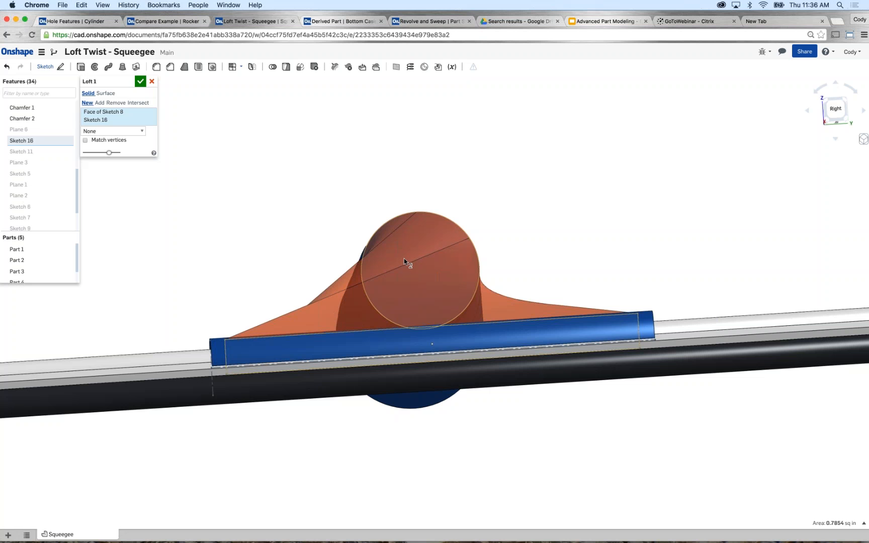
{"action": "mouse_move", "coordinate": [378, 202]}
{"action": "right_mouse_down"}
{"action": "mouse_move", "coordinate": [316, 237]}
{"action": "mouse_move", "coordinate": [332, 214]}
{"action": "mouse_move", "coordinate": [332, 227]}
{"action": "right_mouse_up"}
{"action": "left_click", "coordinate": [152, 82]}
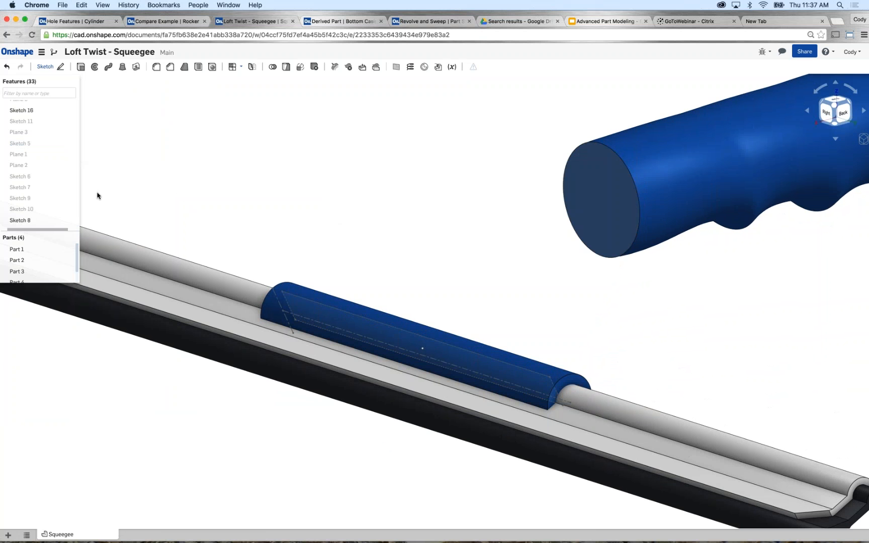
- Open Sketch 5 for editing, examine its split circle face-on along with the Split tool, and accept the sketch
{"action": "right_click", "coordinate": [36, 145]}
{"action": "left_click", "coordinate": [38, 160]}
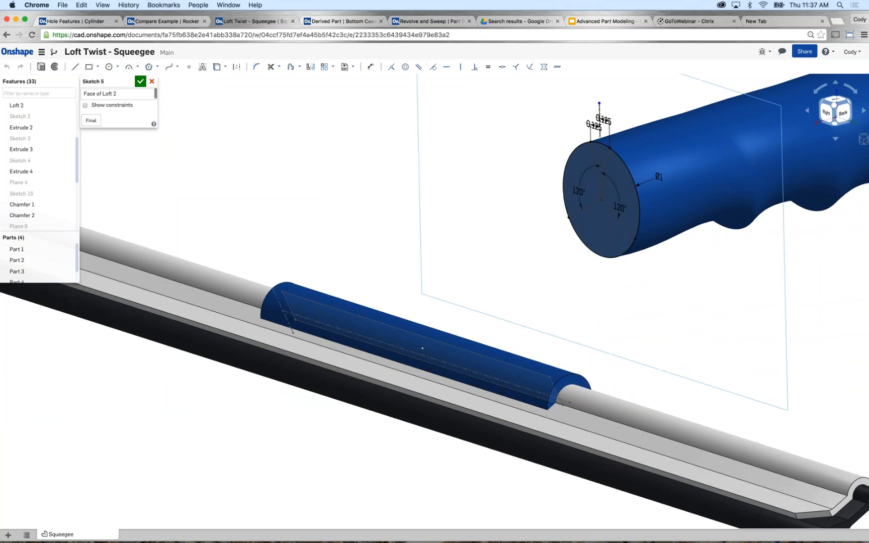
{"action": "key", "text": "n"}
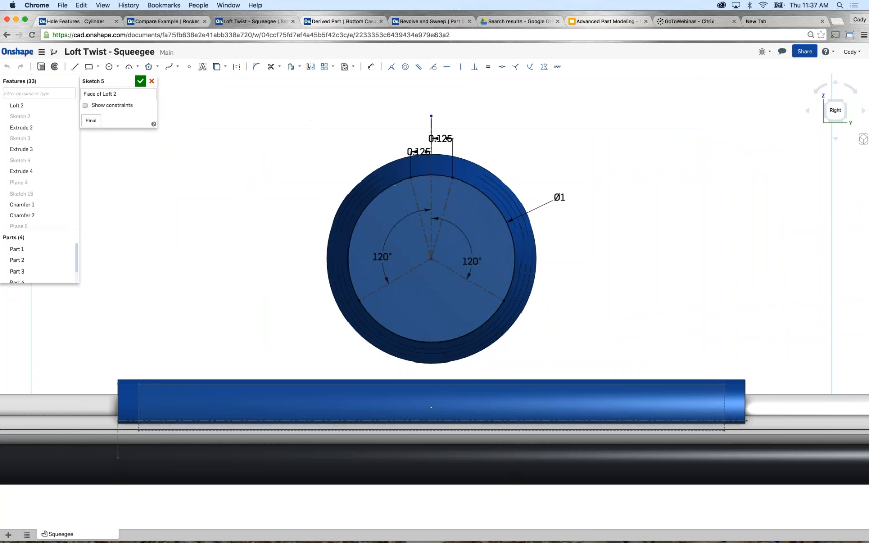
{"action": "left_click", "coordinate": [280, 67]}
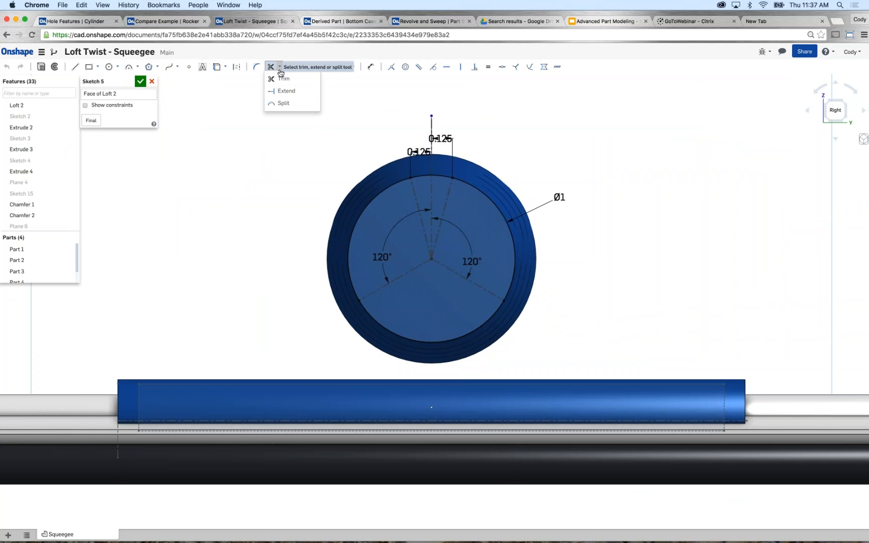
{"action": "left_click", "coordinate": [277, 104]}
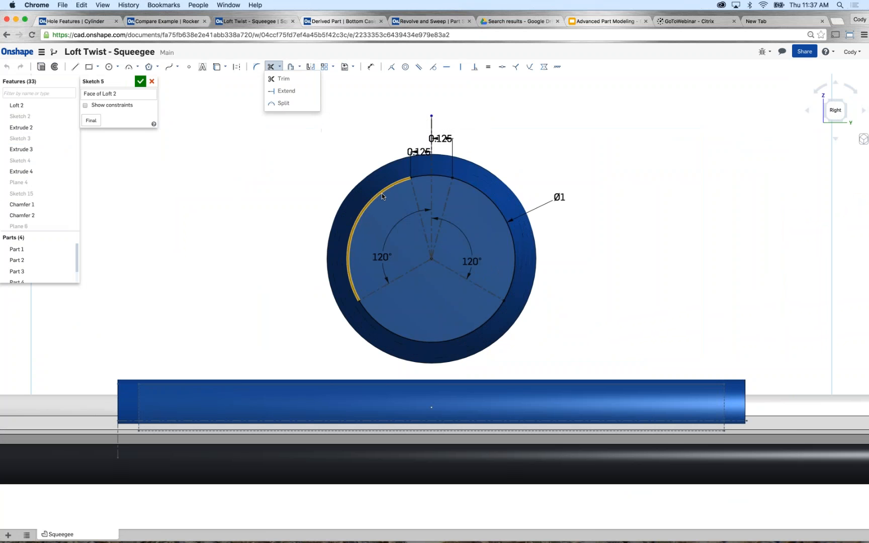
{"action": "left_click", "coordinate": [435, 176]}
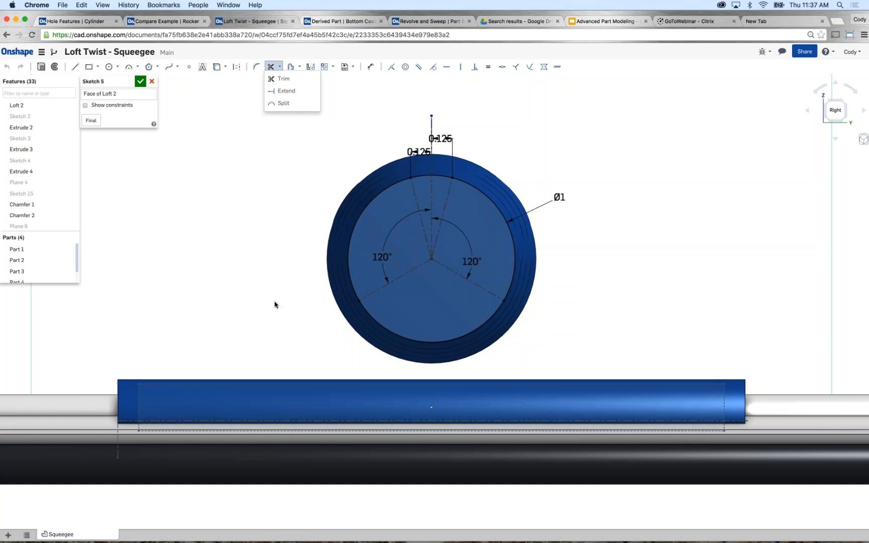
{"action": "right_click_drag", "start_coordinate": [264, 200], "coordinate": [237, 153]}
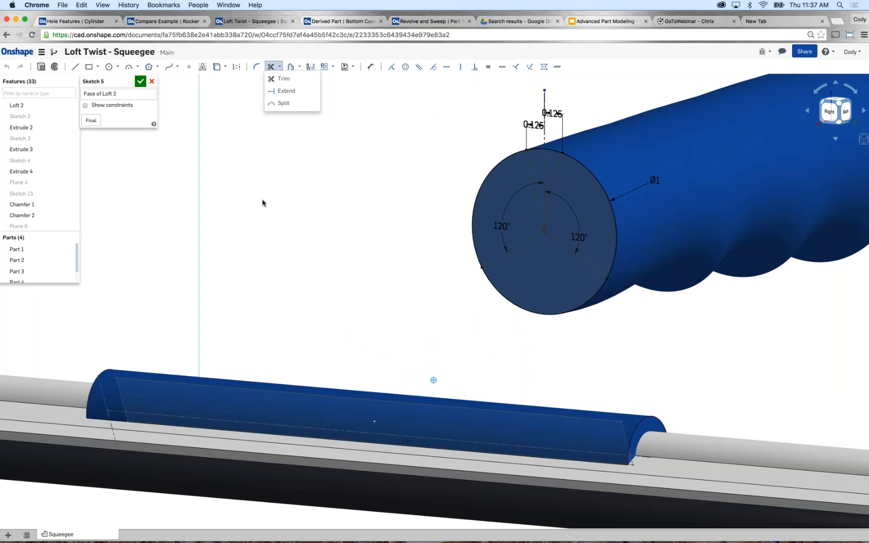
{"action": "scroll", "coordinate": [199, 174], "scroll_direction": "down", "scroll_amount": 2}
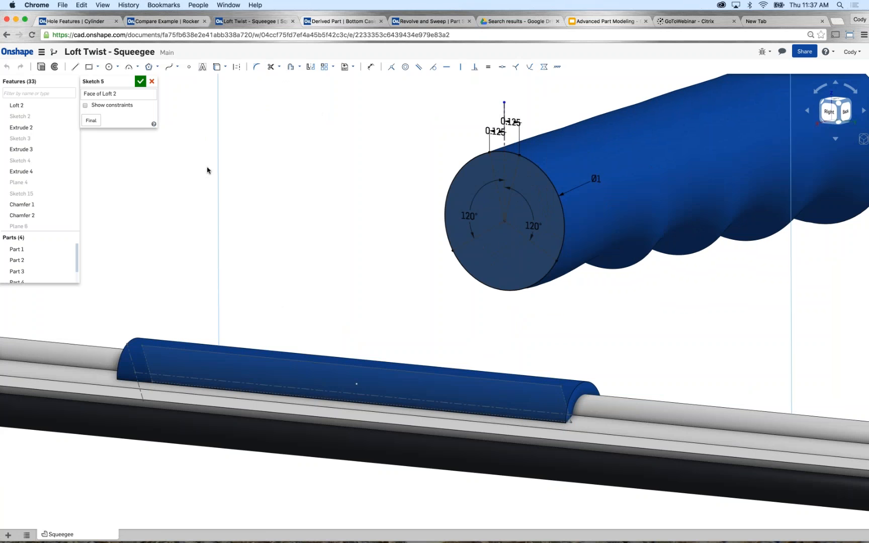
{"action": "left_click", "coordinate": [140, 81]}
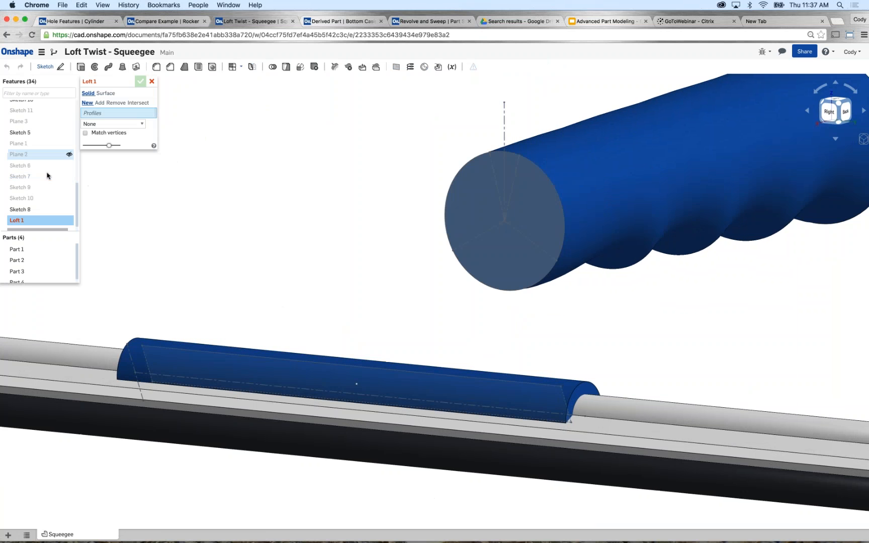
- Try a new solid Loft using Sketch 5 and Sketch 16 as profiles, and inspect the transition between handle and blade holder
{"action": "left_click", "coordinate": [48, 133]}
{"action": "scroll", "coordinate": [47, 144], "scroll_direction": "up", "scroll_amount": 2}
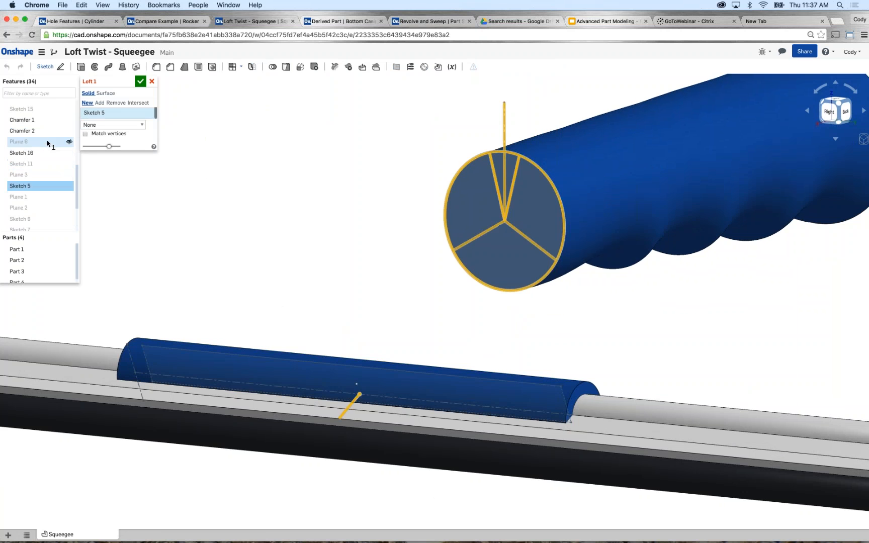
{"action": "left_click", "coordinate": [37, 154]}
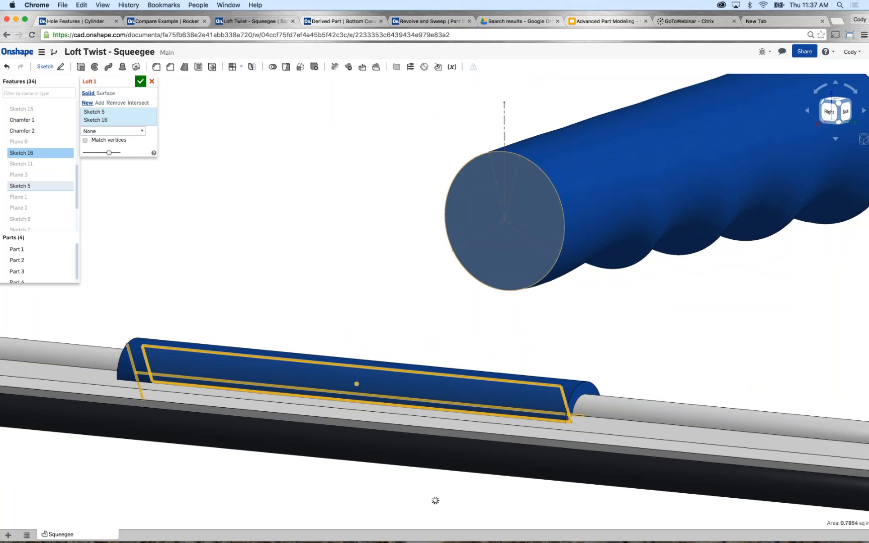
{"action": "right_click_drag", "start_coordinate": [282, 204], "coordinate": [303, 202]}
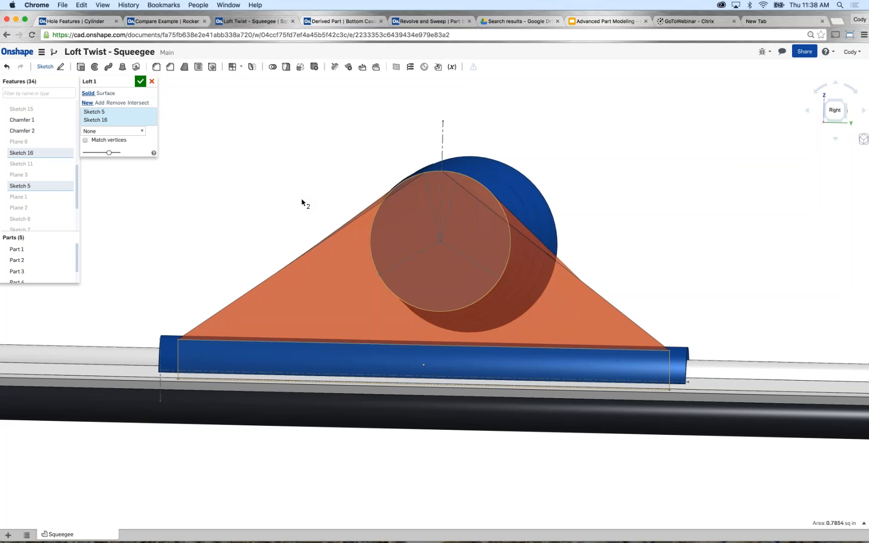
- Try end conditions on the loft with the start Normal to profile at magnitude 2, and cancel the feature
{"action": "left_click", "coordinate": [138, 130]}
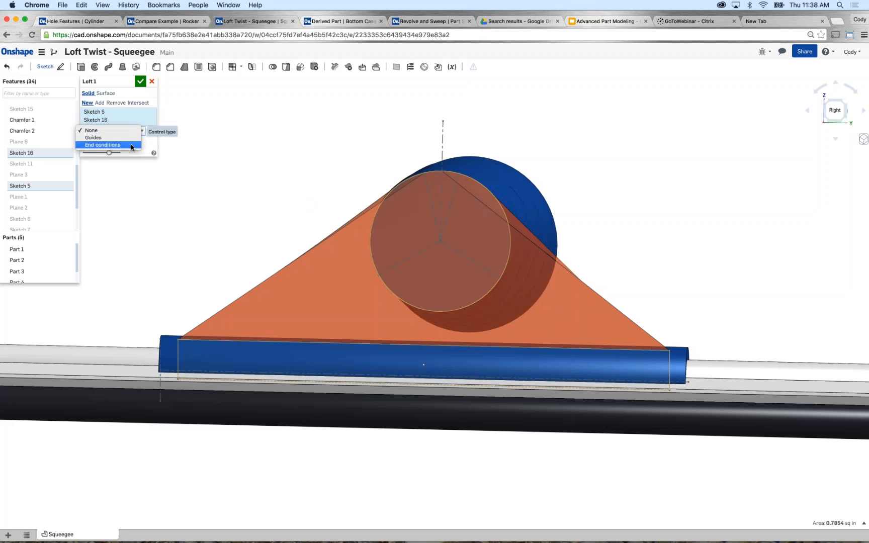
{"action": "left_click", "coordinate": [315, 147]}
{"action": "right_click_drag", "start_coordinate": [314, 147], "coordinate": [267, 141]}
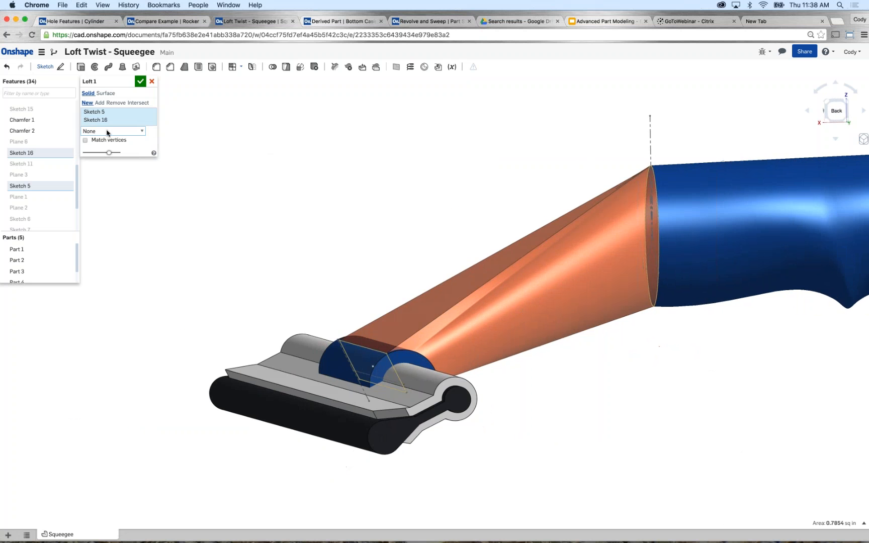
{"action": "left_click", "coordinate": [108, 133]}
{"action": "left_click", "coordinate": [111, 147]}
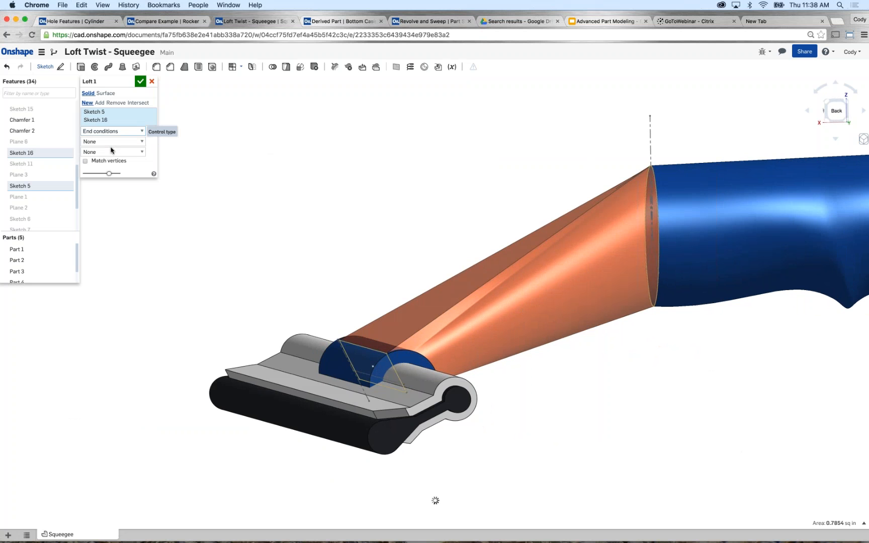
{"action": "left_click", "coordinate": [140, 131]}
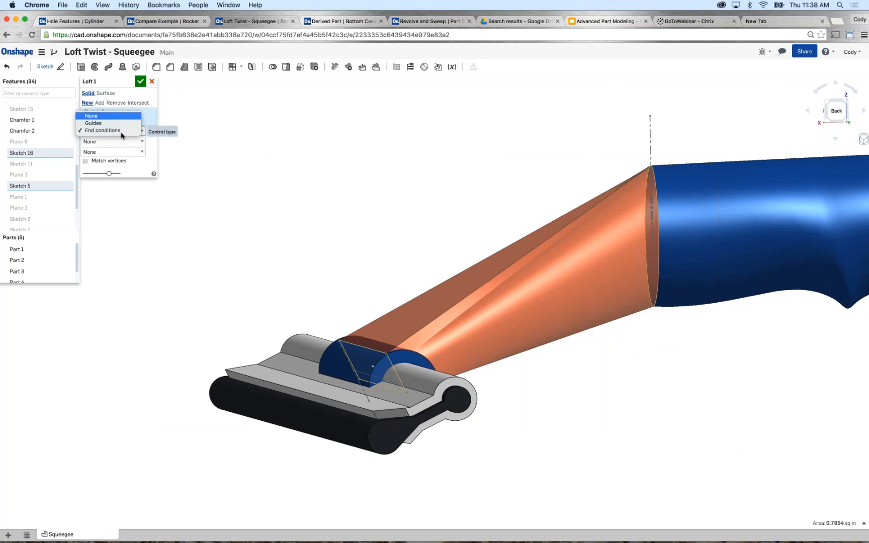
{"action": "left_click", "coordinate": [121, 131]}
{"action": "left_click", "coordinate": [117, 142]}
{"action": "left_click", "coordinate": [116, 150]}
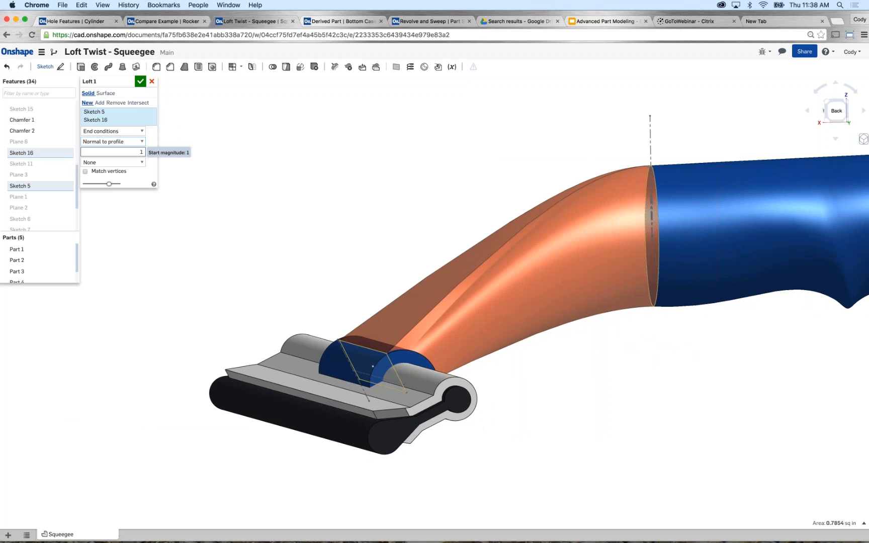
{"action": "left_click", "coordinate": [142, 152]}
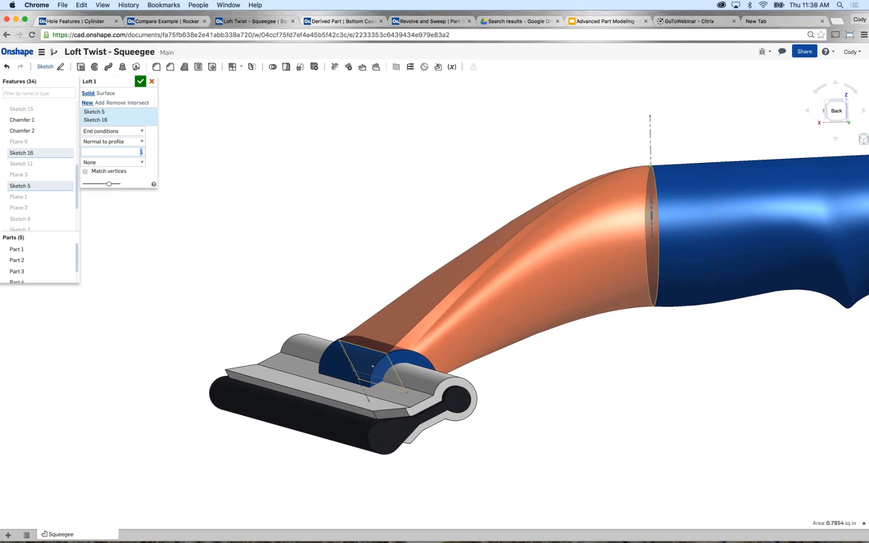
{"action": "type", "text": "2"}
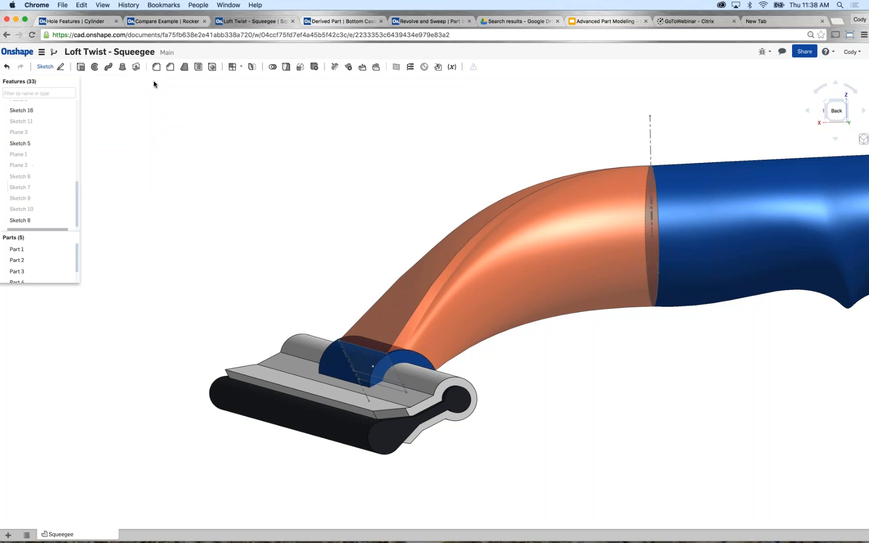
{"action": "left_click", "coordinate": [152, 82]}
- Roll the model forward past Loft 4 and show the guide curves of Sketches 6, 7, 9 and 10
{"action": "scroll", "coordinate": [67, 202], "scroll_direction": "down", "scroll_amount": 1}
{"action": "left_click_drag", "start_coordinate": [60, 222], "coordinate": [60, 230]}
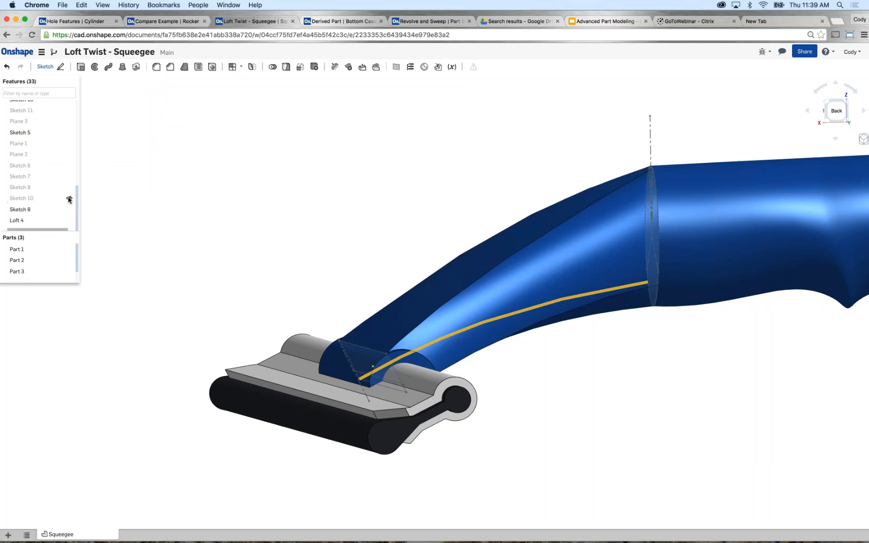
{"action": "left_click", "coordinate": [70, 176]}
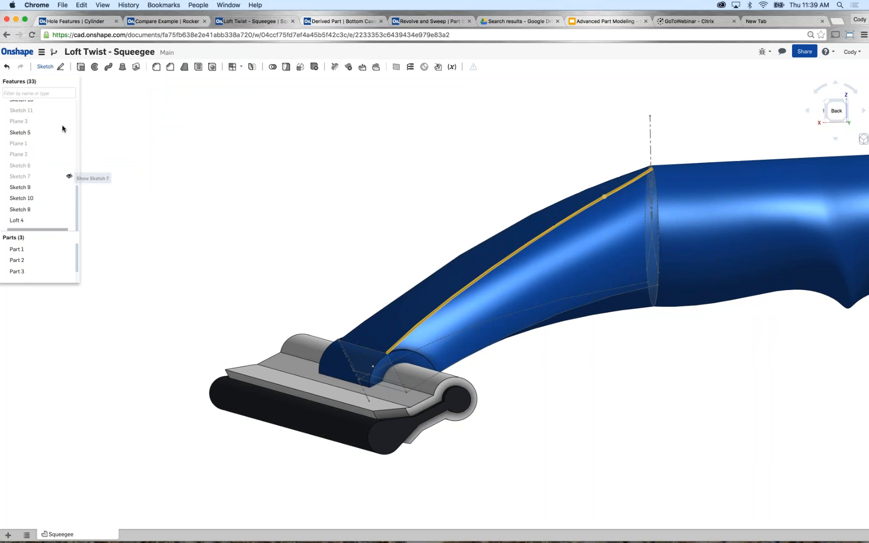
{"action": "left_click", "coordinate": [70, 166]}
- Roll back before Loft 4 to examine the four guide curves from several angles, and roll forward past it again
{"action": "left_click_drag", "start_coordinate": [62, 229], "coordinate": [64, 223]}
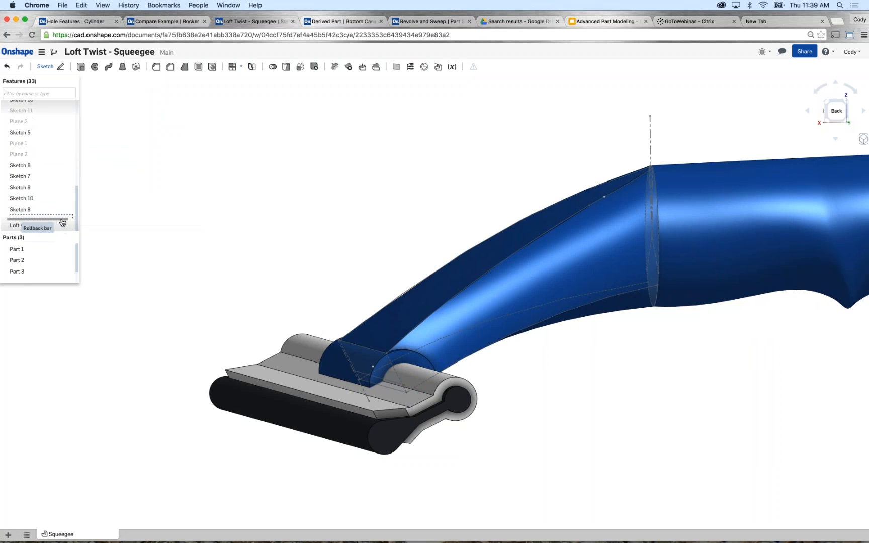
{"action": "right_click_drag", "start_coordinate": [264, 213], "coordinate": [211, 227]}
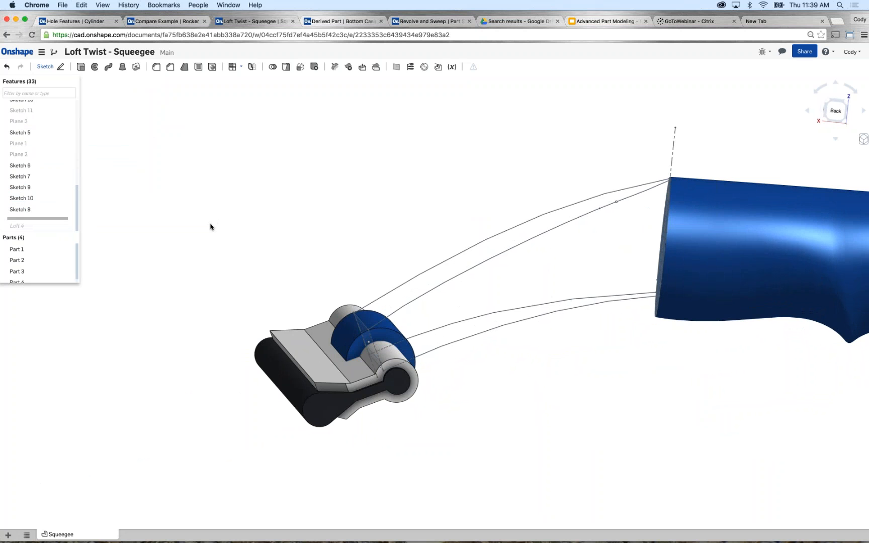
{"action": "mouse_move", "coordinate": [215, 227]}
{"action": "right_mouse_down"}
{"action": "mouse_move", "coordinate": [254, 237]}
{"action": "mouse_move", "coordinate": [232, 237]}
{"action": "right_mouse_up"}
{"action": "left_click_drag", "start_coordinate": [65, 220], "coordinate": [41, 225]}
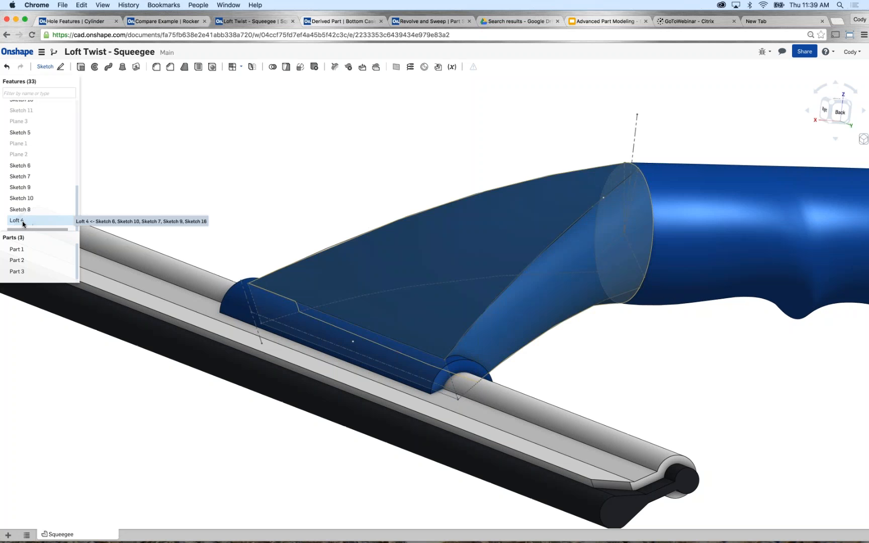
- Open Loft 4 for editing, review its profiles and guide edges along the transition, and accept the feature
{"action": "right_click", "coordinate": [30, 225]}
{"action": "left_click", "coordinate": [39, 236]}
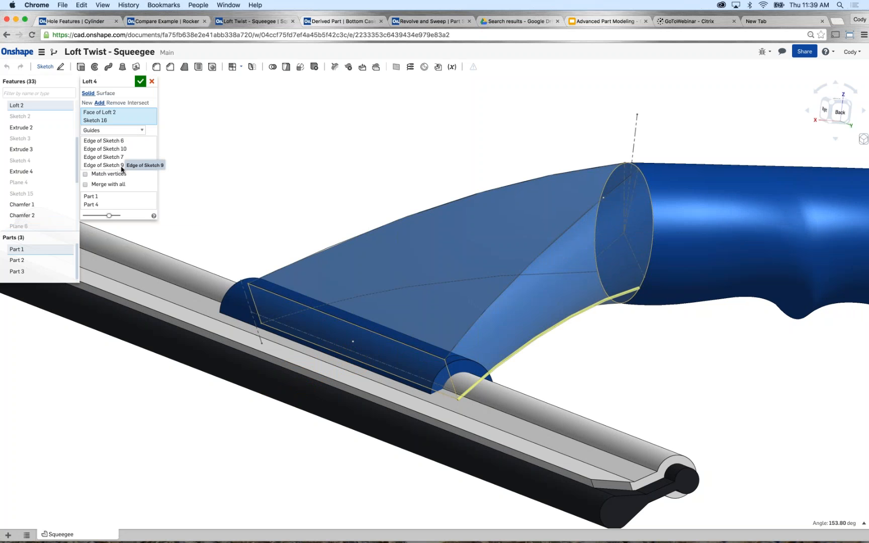
{"action": "mouse_move", "coordinate": [468, 164]}
{"action": "right_mouse_down"}
{"action": "mouse_move", "coordinate": [435, 162]}
{"action": "mouse_move", "coordinate": [449, 156]}
{"action": "right_mouse_up"}
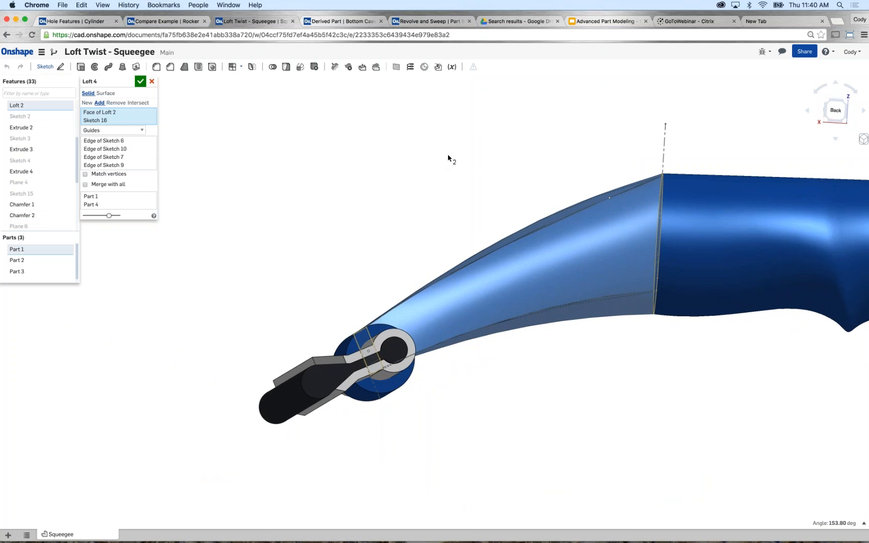
{"action": "left_click", "coordinate": [140, 81]}
{"action": "right_click_drag", "start_coordinate": [246, 227], "coordinate": [265, 236]}
{"action": "left_click", "coordinate": [243, 193]}
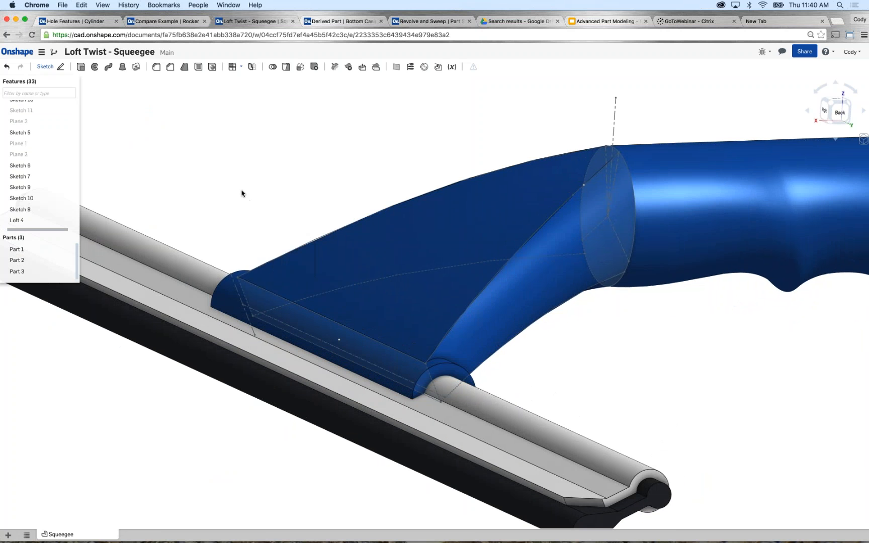
- Open Sketch 6 for editing and preview the final model with the guide curve
{"action": "scroll", "coordinate": [236, 191], "scroll_direction": "down", "scroll_amount": 3}
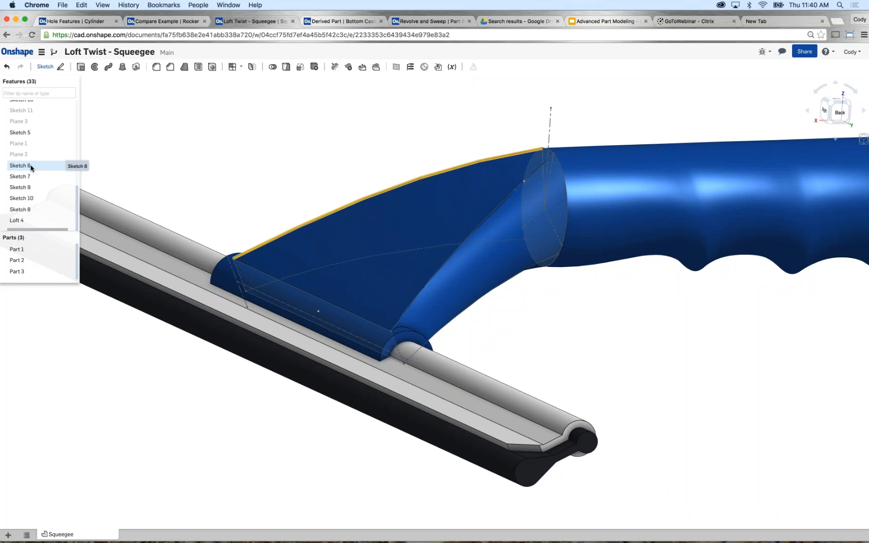
{"action": "right_click", "coordinate": [29, 166]}
{"action": "left_click", "coordinate": [57, 182]}
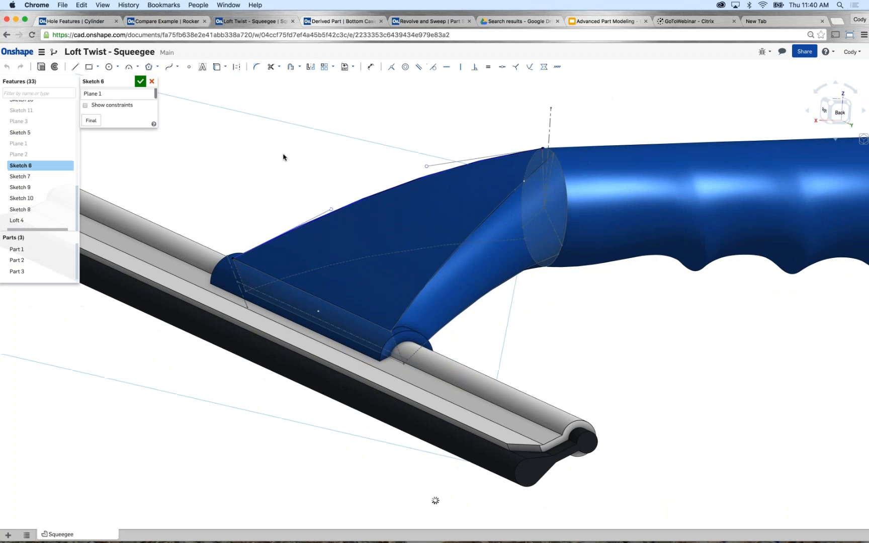
{"action": "right_click_drag", "start_coordinate": [286, 150], "coordinate": [393, 148]}
{"action": "scroll", "coordinate": [393, 149], "scroll_direction": "down", "scroll_amount": 2}
{"action": "middle_click_drag", "start_coordinate": [309, 126], "coordinate": [359, 146]}
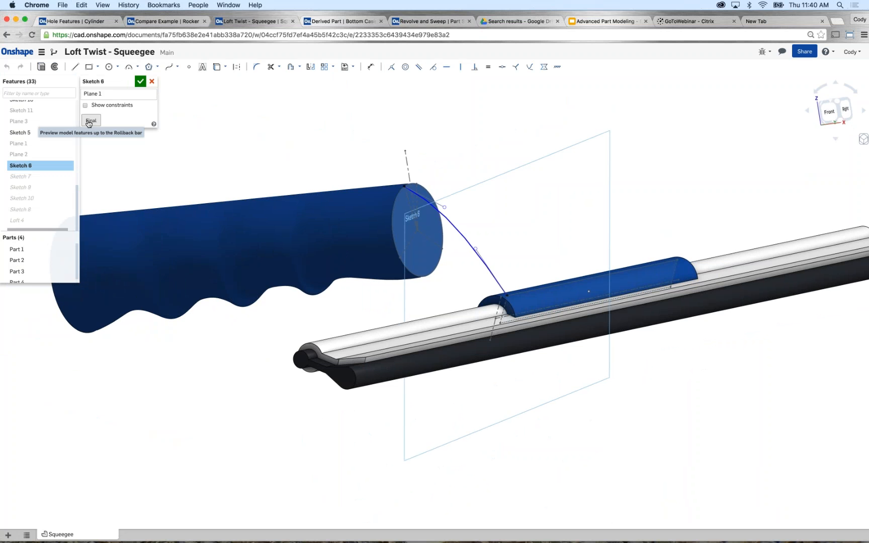
{"action": "left_click", "coordinate": [91, 122]}
{"action": "right_click_drag", "start_coordinate": [258, 154], "coordinate": [279, 148]}
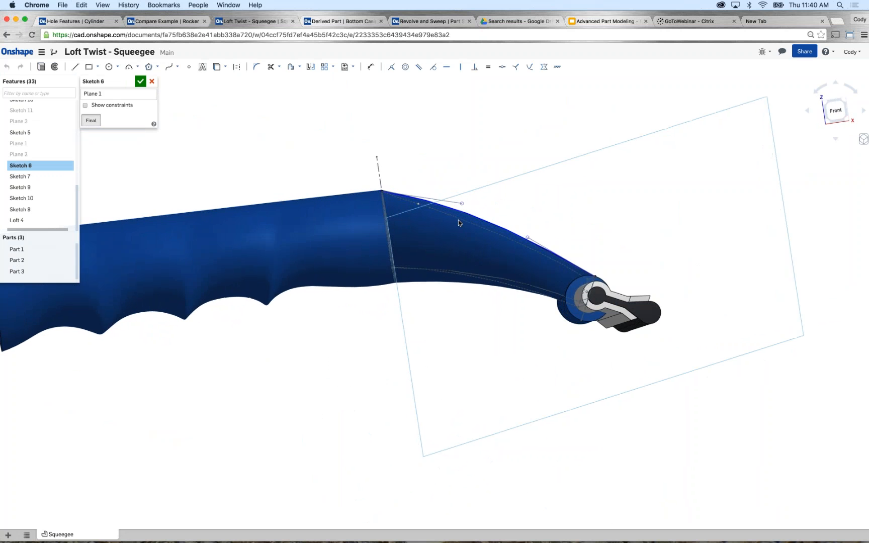
- Raise the spline's control handle nearest the grip to bulge the guide curve upward, and accept Sketch 6
{"action": "scroll", "coordinate": [462, 217], "scroll_direction": "up", "scroll_amount": 5}
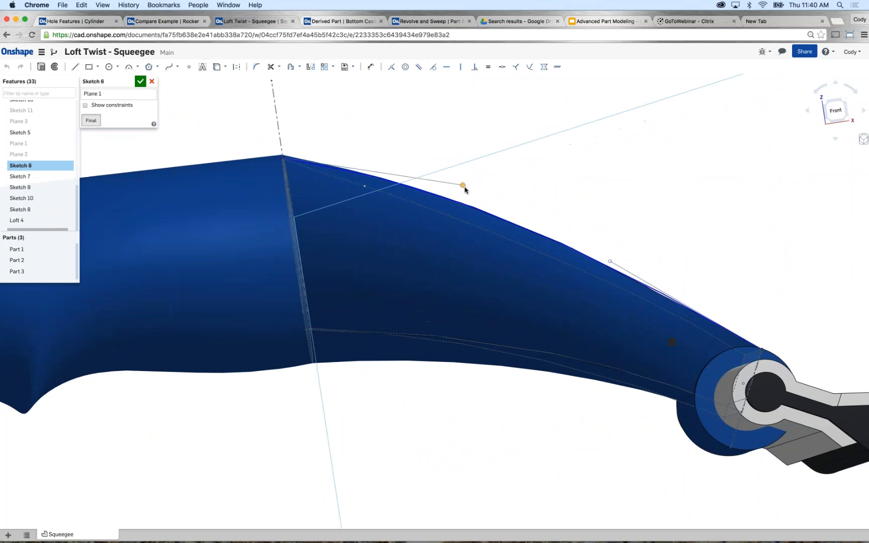
{"action": "left_click_drag", "start_coordinate": [464, 187], "coordinate": [468, 160]}
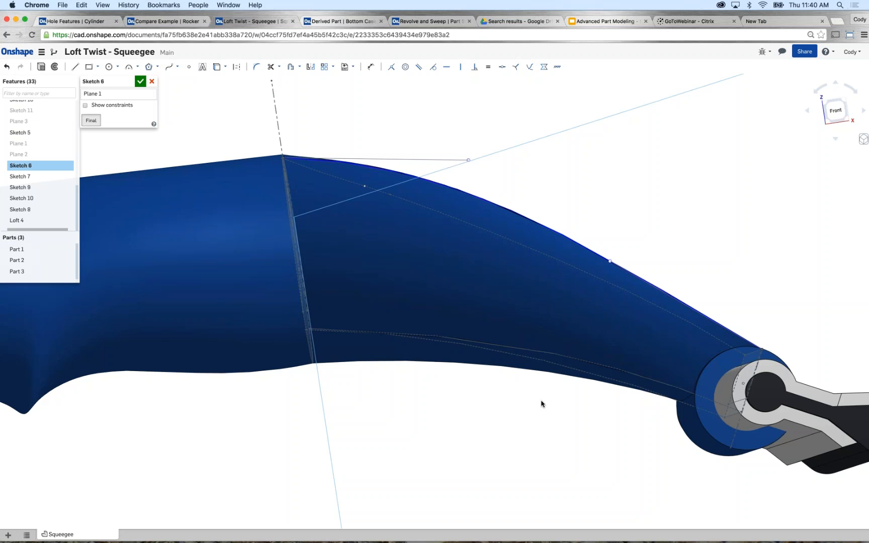
{"action": "key", "text": "n"}
{"action": "right_click_drag", "start_coordinate": [435, 407], "coordinate": [532, 376]}
{"action": "middle_click_drag", "start_coordinate": [531, 376], "coordinate": [516, 318]}
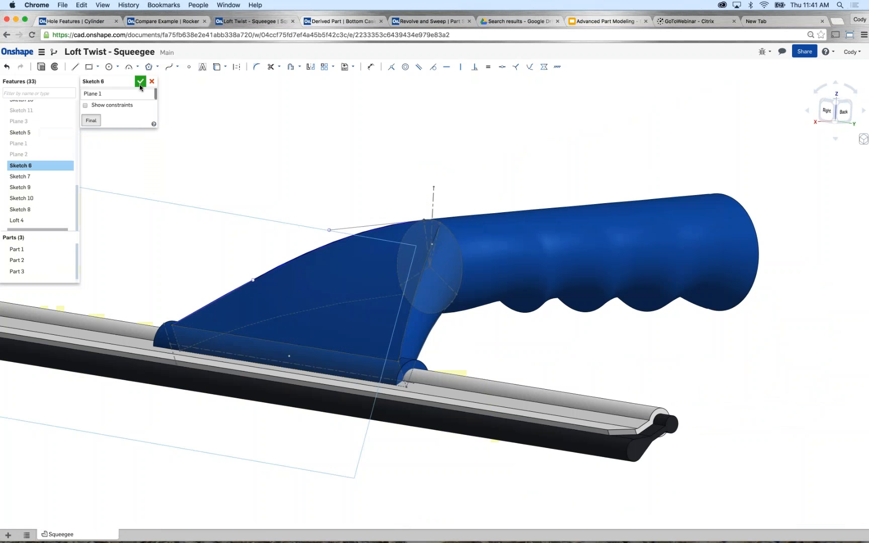
{"action": "left_click", "coordinate": [140, 81]}
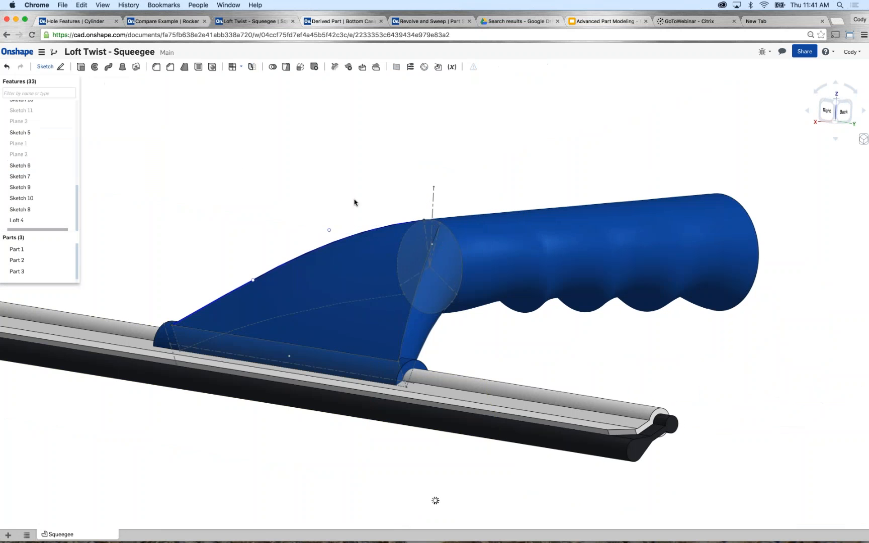
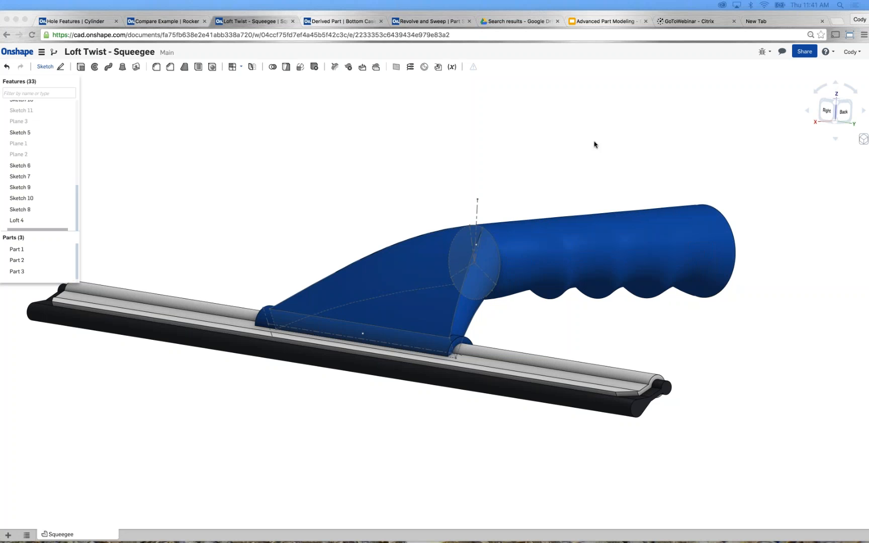
- Highlight Plane 1 to examine how it sits relative to the handle and blade holder, and clear the selection
{"action": "left_click", "coordinate": [117, 196]}
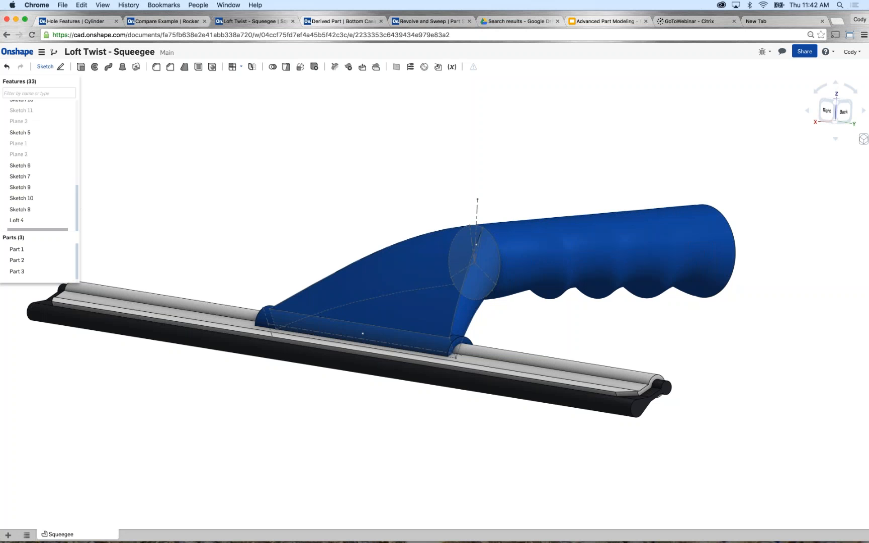
{"action": "scroll", "coordinate": [30, 163], "scroll_direction": "up", "scroll_amount": 3}
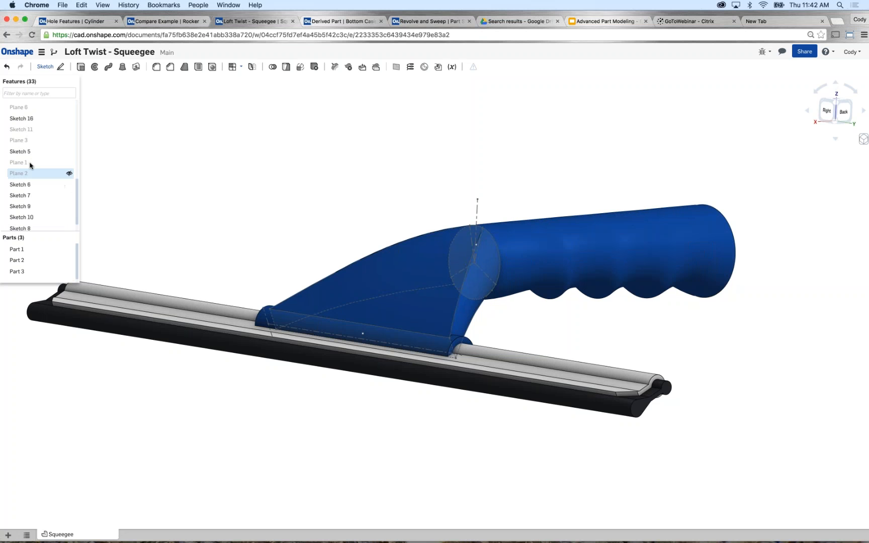
{"action": "left_click", "coordinate": [29, 163]}
{"action": "mouse_move", "coordinate": [370, 218]}
{"action": "right_mouse_down"}
{"action": "mouse_move", "coordinate": [439, 219]}
{"action": "mouse_move", "coordinate": [420, 220]}
{"action": "right_mouse_up"}
{"action": "key", "text": "Escape"}
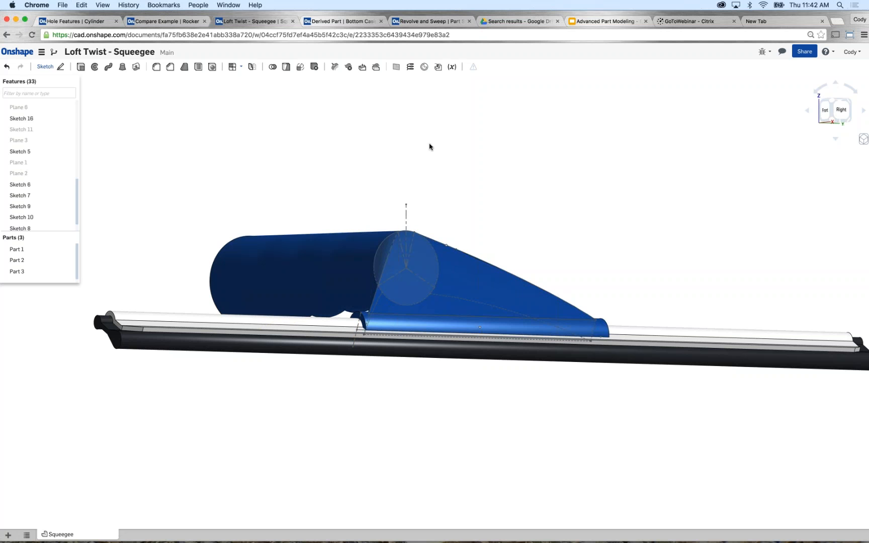
- Try the Three Point type for a new plane, and cancel the feature
{"action": "left_click", "coordinate": [396, 67]}
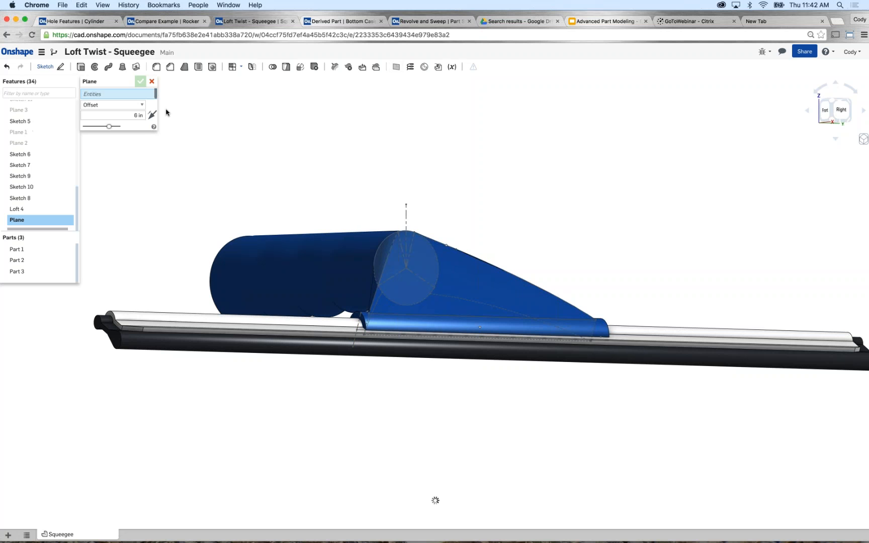
{"action": "left_click", "coordinate": [123, 108]}
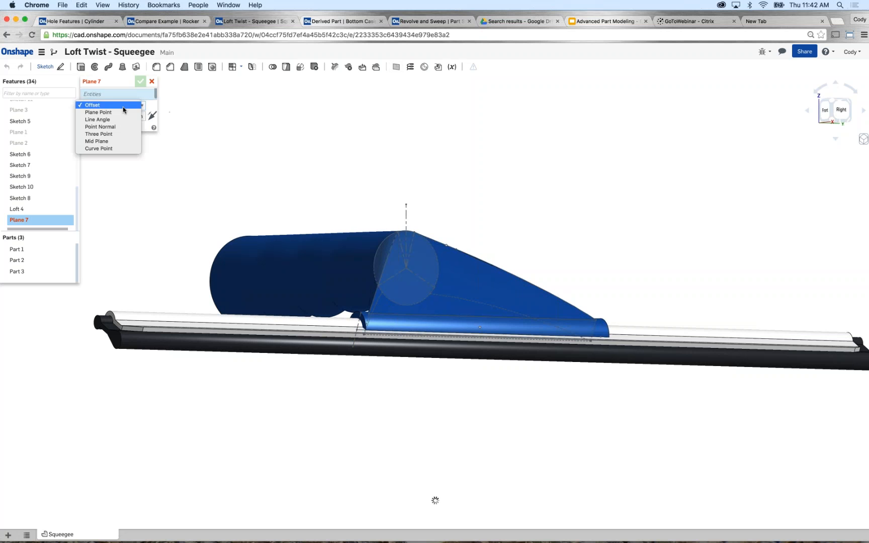
{"action": "left_click", "coordinate": [111, 135]}
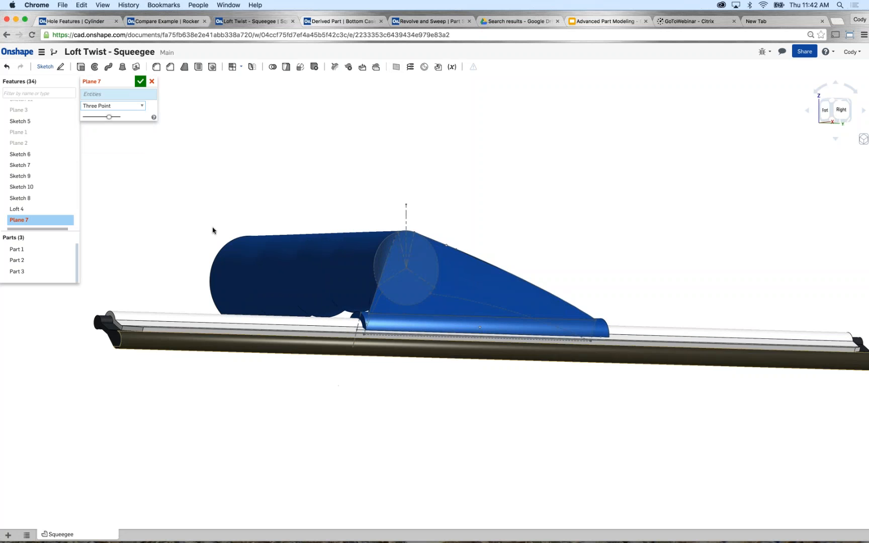
{"action": "left_click", "coordinate": [152, 82]}
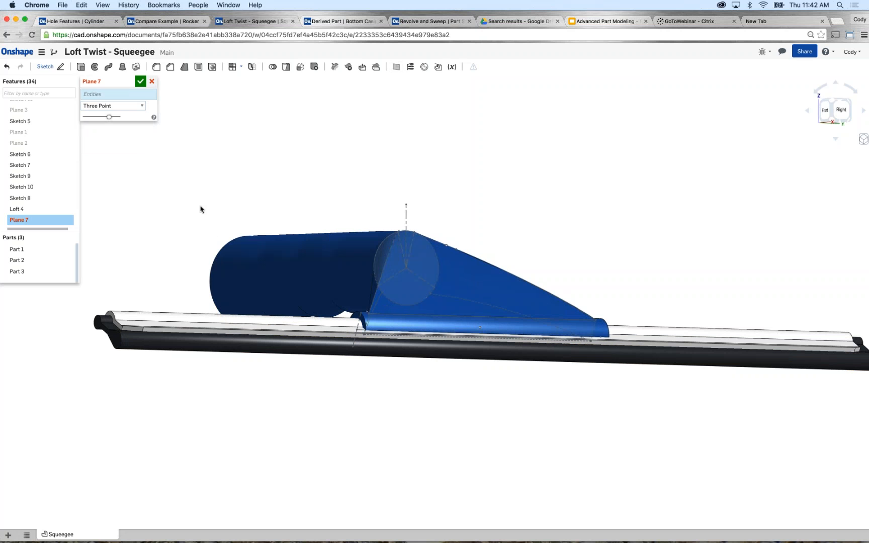
- Reopen Sketch 6 to examine its guide curve on Plane 1, and accept the sketch
{"action": "right_click", "coordinate": [69, 166]}
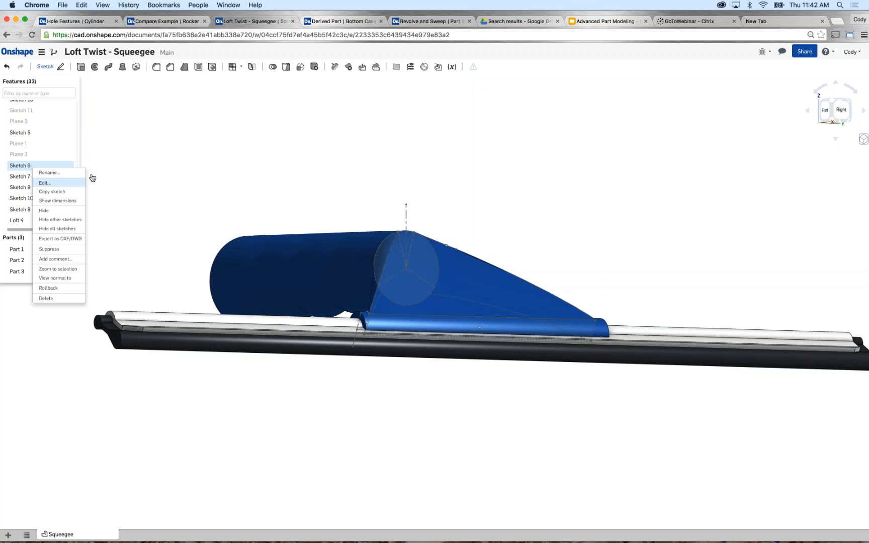
{"action": "left_click", "coordinate": [46, 183]}
{"action": "mouse_move", "coordinate": [244, 183]}
{"action": "right_mouse_down"}
{"action": "mouse_move", "coordinate": [305, 190]}
{"action": "mouse_move", "coordinate": [207, 195]}
{"action": "right_mouse_up"}
{"action": "right_click", "coordinate": [206, 196]}
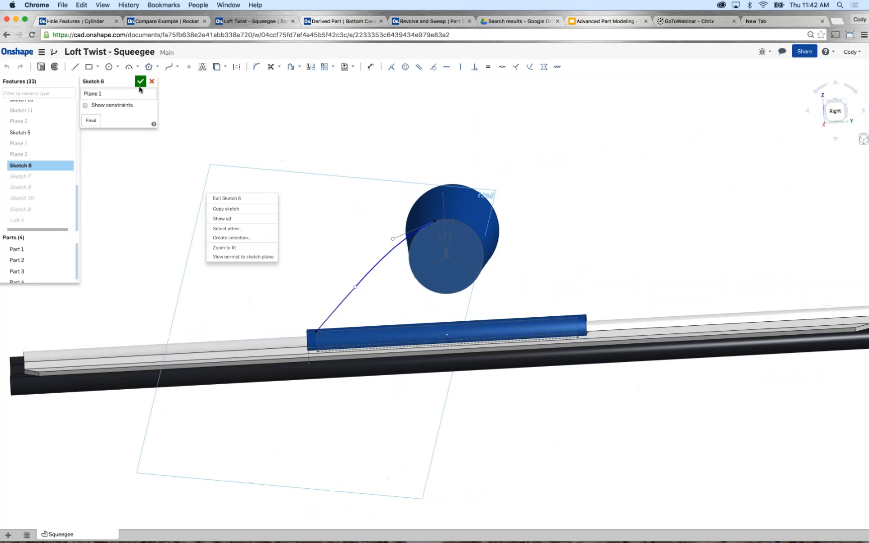
{"action": "left_click", "coordinate": [141, 81]}
{"action": "left_click", "coordinate": [140, 81]}
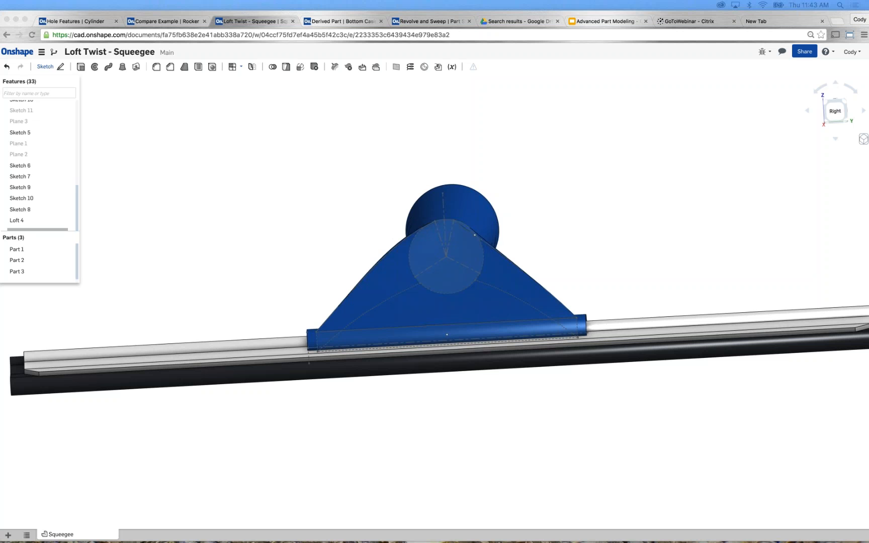
- Shell the squeegee handle to a 0.1 in thickness, removing the flat face at the grip's free end
{"action": "right_click_drag", "start_coordinate": [565, 151], "coordinate": [520, 177]}
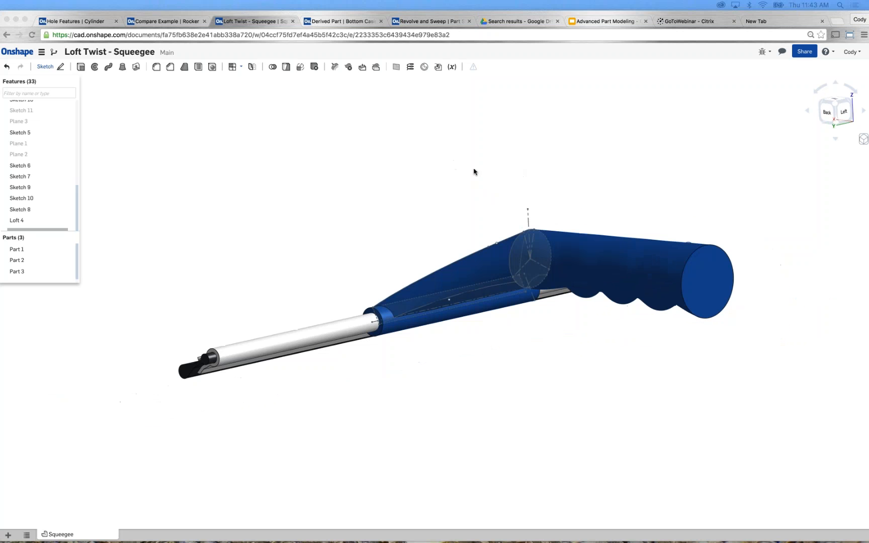
{"action": "middle_click_drag", "start_coordinate": [464, 174], "coordinate": [395, 171]}
{"action": "scroll", "coordinate": [544, 285], "scroll_direction": "up", "scroll_amount": 3}
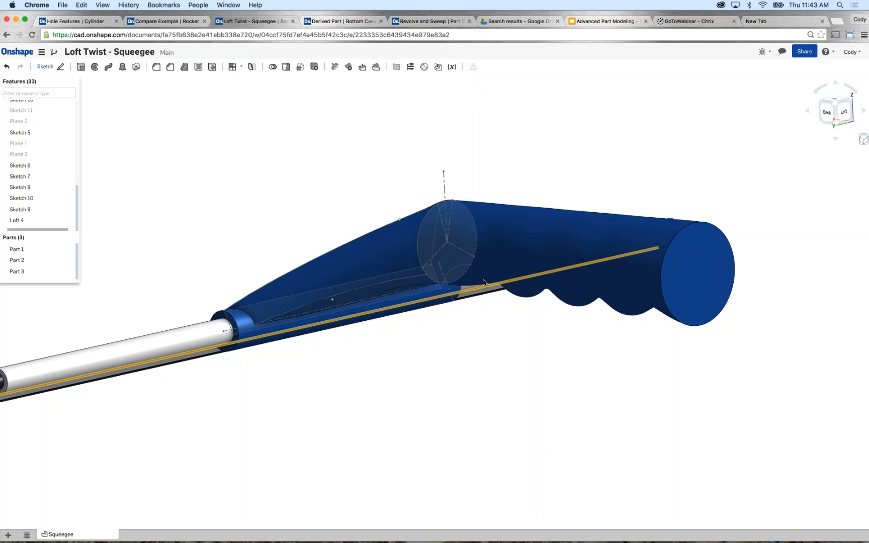
{"action": "left_click", "coordinate": [199, 72]}
{"action": "scroll", "coordinate": [270, 158], "scroll_direction": "down", "scroll_amount": 3}
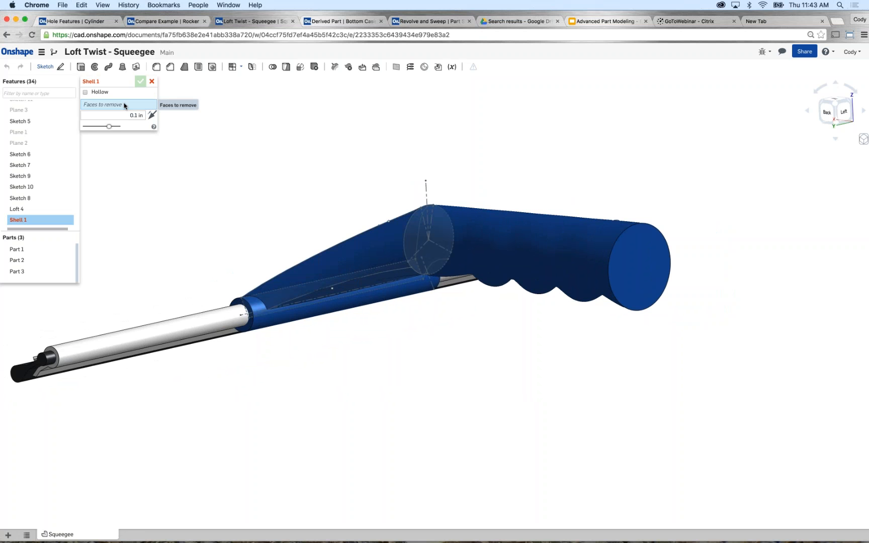
{"action": "left_click", "coordinate": [85, 92]}
{"action": "left_click", "coordinate": [85, 92]}
{"action": "left_click", "coordinate": [643, 272]}
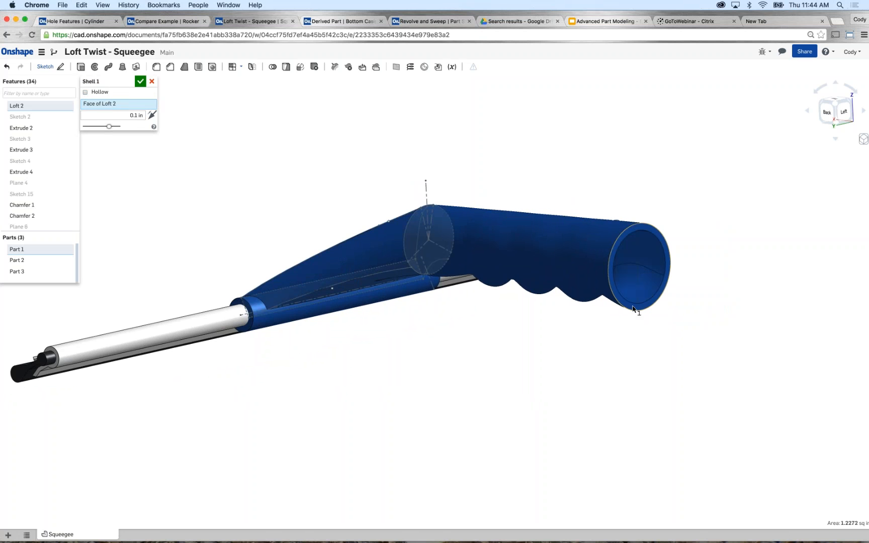
{"action": "mouse_move", "coordinate": [550, 336]}
{"action": "right_mouse_down"}
{"action": "mouse_move", "coordinate": [505, 332]}
{"action": "mouse_move", "coordinate": [562, 337]}
{"action": "mouse_move", "coordinate": [538, 341]}
{"action": "mouse_move", "coordinate": [557, 341]}
{"action": "right_mouse_up"}
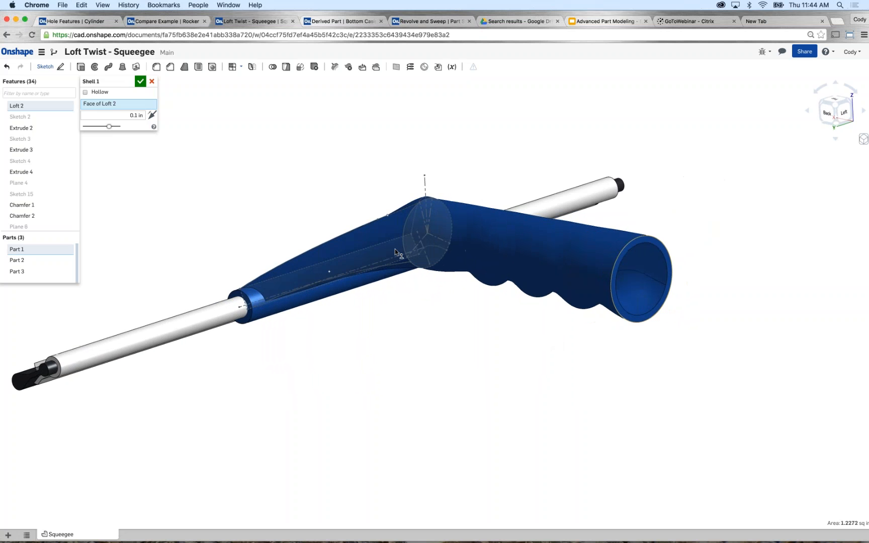
{"action": "left_click", "coordinate": [146, 116]}
{"action": "double_click", "coordinate": [146, 115]}
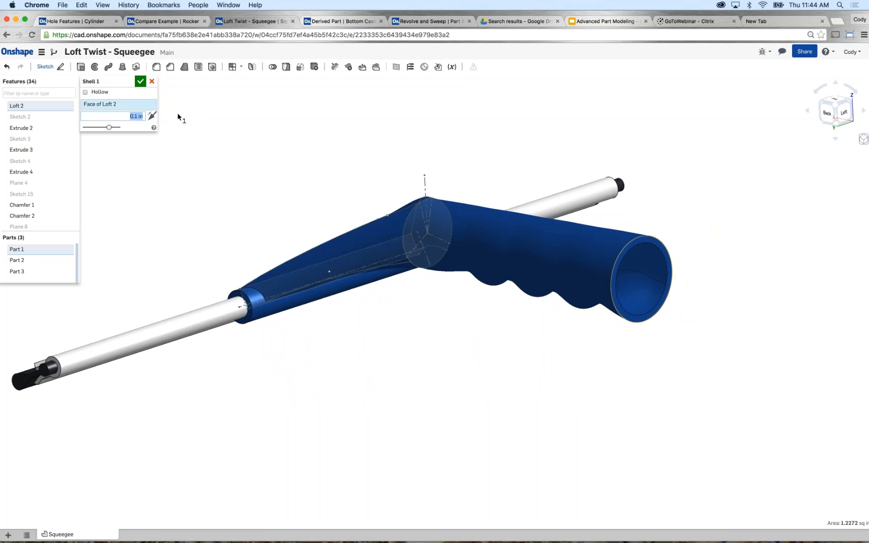
{"action": "left_click", "coordinate": [141, 82]}
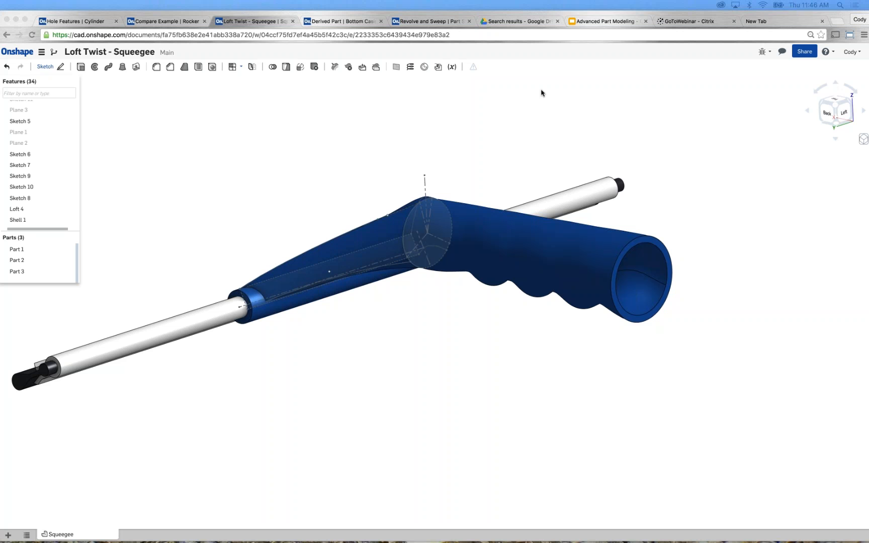
{"action": "right_click_drag", "start_coordinate": [388, 336], "coordinate": [305, 254]}
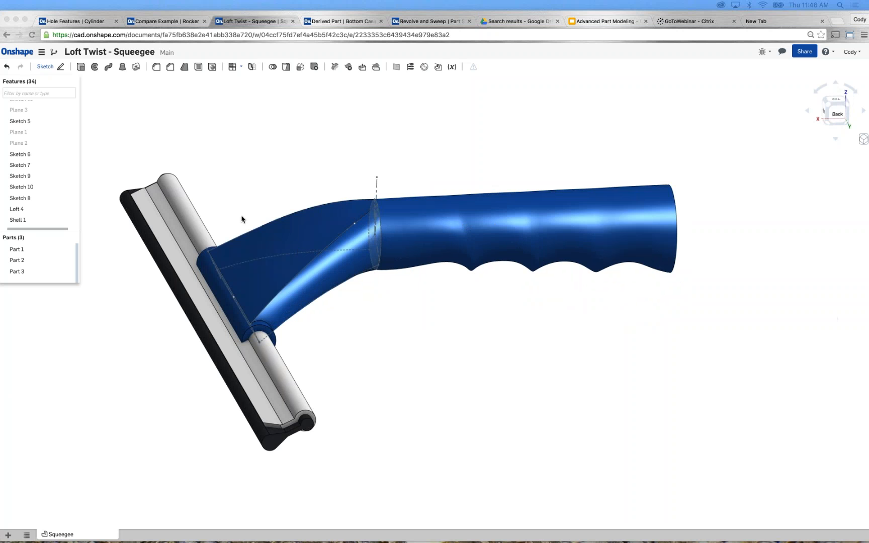
{"action": "mouse_move", "coordinate": [330, 125]}
{"action": "right_mouse_down"}
{"action": "mouse_move", "coordinate": [385, 78]}
{"action": "mouse_move", "coordinate": [351, 157]}
{"action": "mouse_move", "coordinate": [333, 177]}
{"action": "mouse_move", "coordinate": [262, 179]}
{"action": "mouse_move", "coordinate": [262, 152]}
{"action": "mouse_move", "coordinate": [289, 179]}
{"action": "mouse_move", "coordinate": [272, 181]}
{"action": "right_mouse_up"}
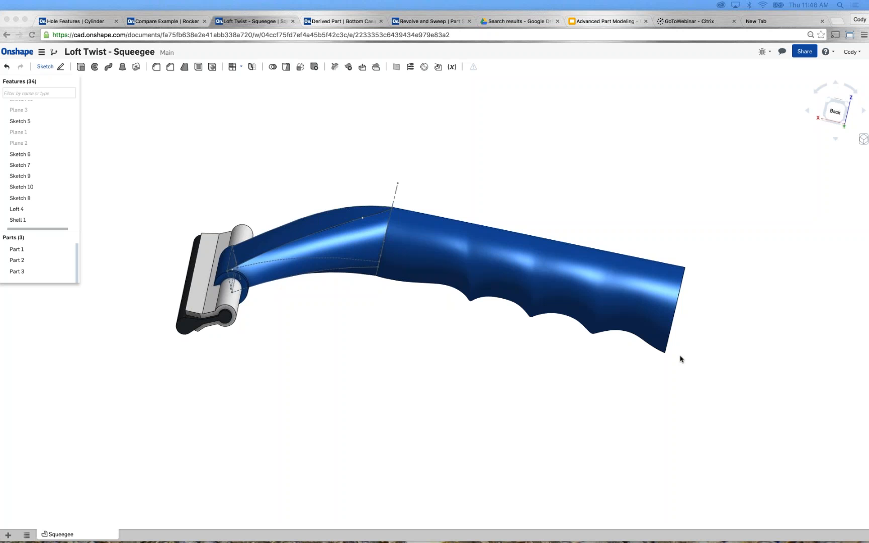
{"action": "scroll", "coordinate": [673, 361], "scroll_direction": "down", "scroll_amount": 1}
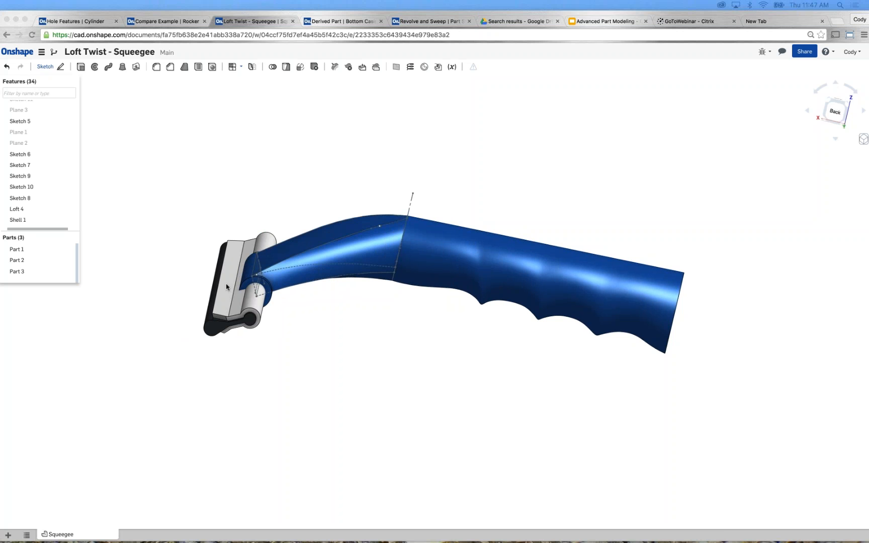
- Switch to the Derived Part document and review its imported Bottom Casing and Top Casing files and part studios
{"action": "left_click", "coordinate": [362, 43]}
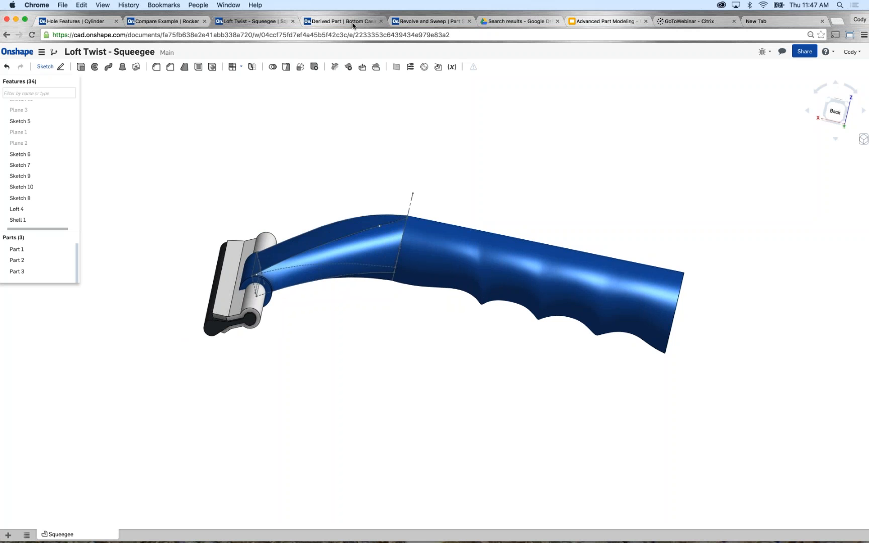
{"action": "left_click", "coordinate": [352, 25]}
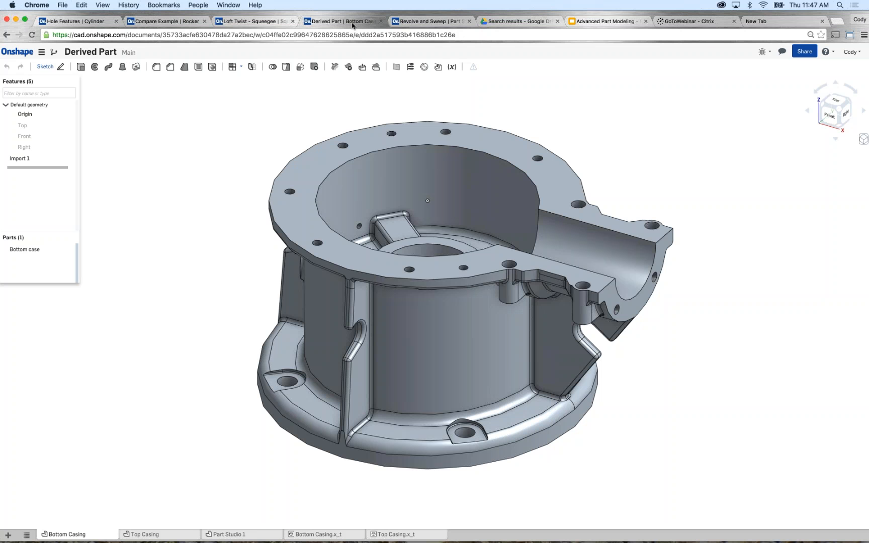
{"action": "left_click", "coordinate": [317, 535]}
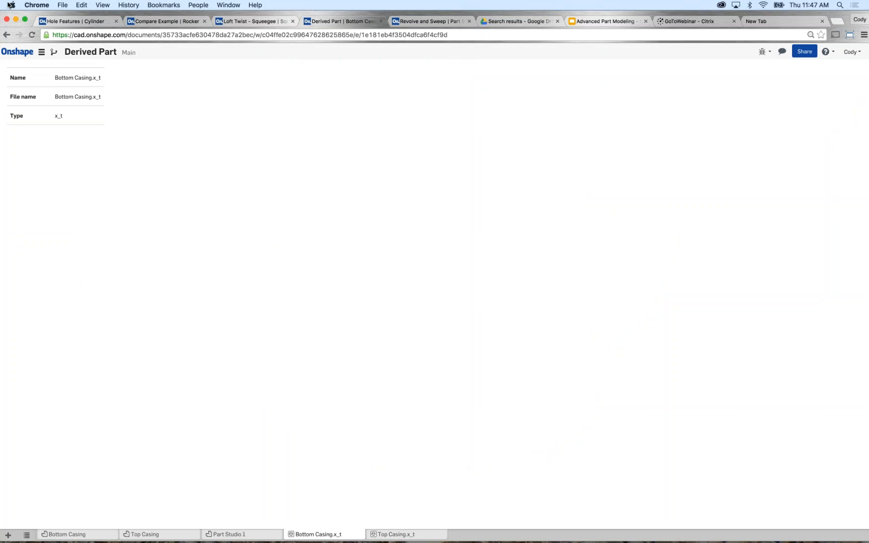
{"action": "left_click", "coordinate": [396, 534]}
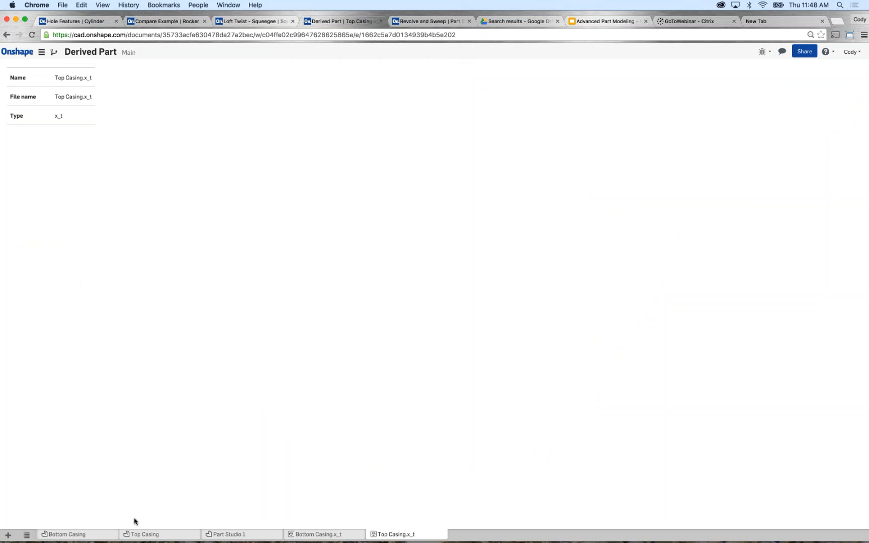
{"action": "left_click", "coordinate": [83, 536]}
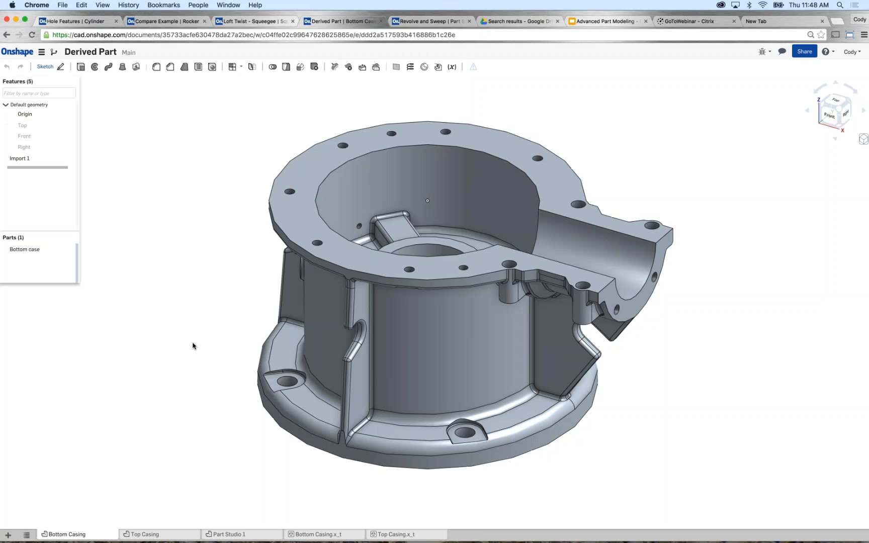
{"action": "left_click", "coordinate": [143, 535]}
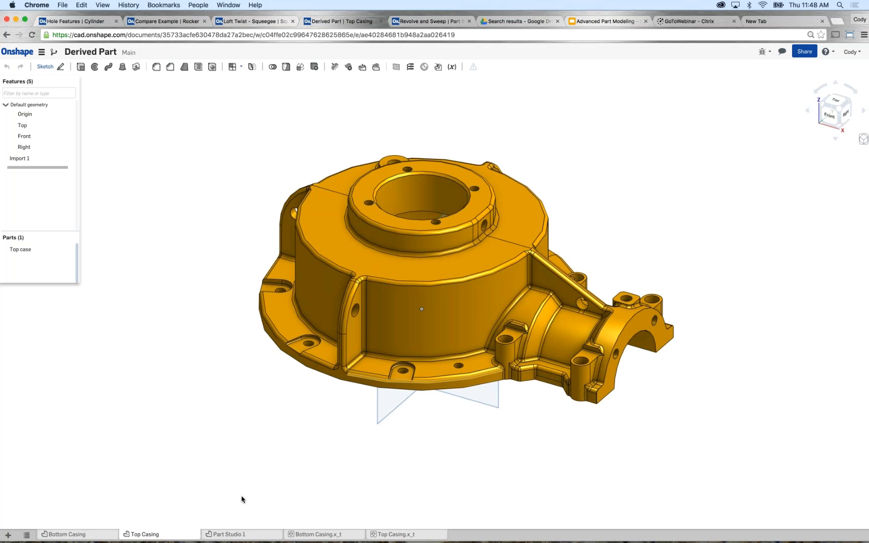
- Open Part Studio 1 and delete its Derived 1, Derived 2, Sketch 1 and Extrude 1 features
{"action": "left_click", "coordinate": [224, 536]}
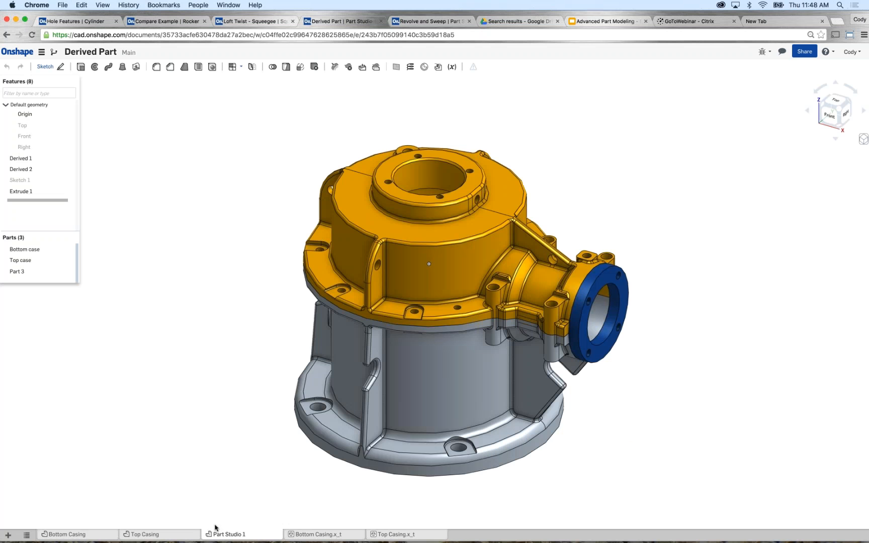
{"action": "left_click", "coordinate": [30, 192]}
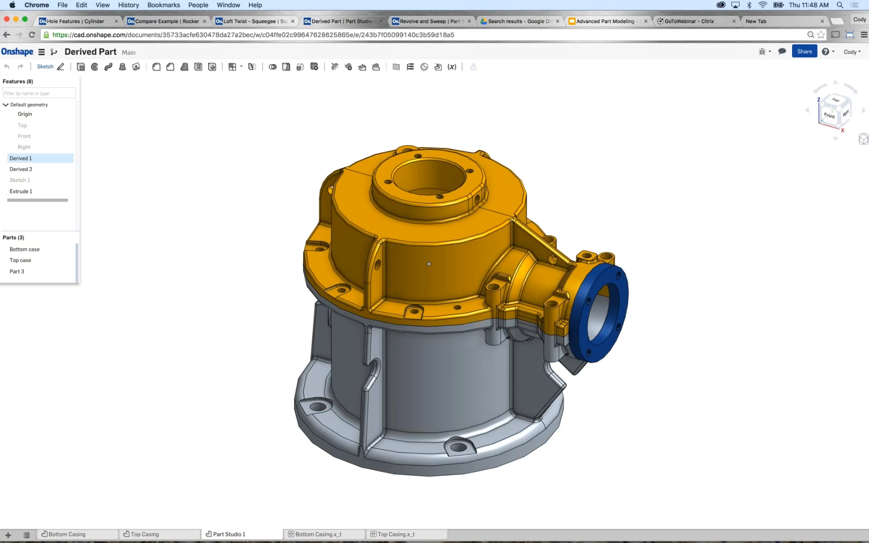
{"action": "left_click", "coordinate": [33, 159], "text": "shift"}
{"action": "key", "text": "Delete"}
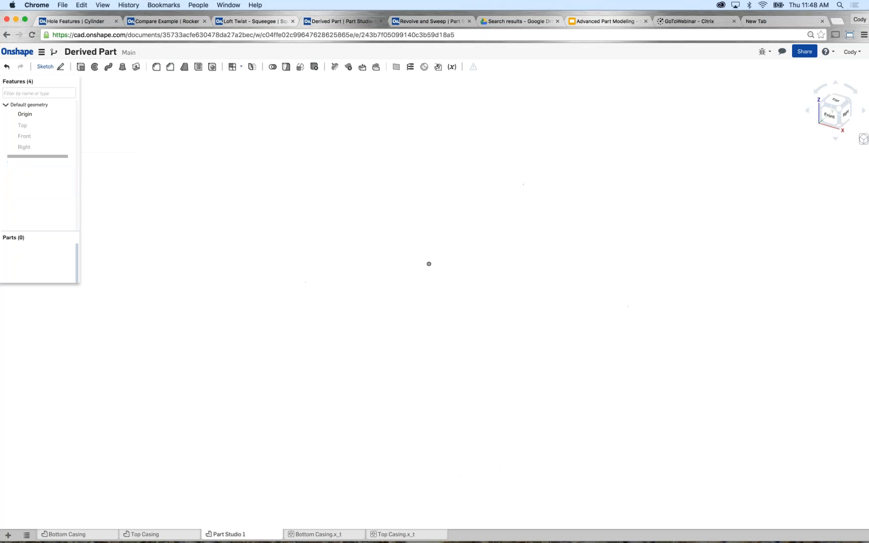
- Insert the Bottom case and the Top case into the empty part studio as two separate Derived features
{"action": "left_click", "coordinate": [439, 68]}
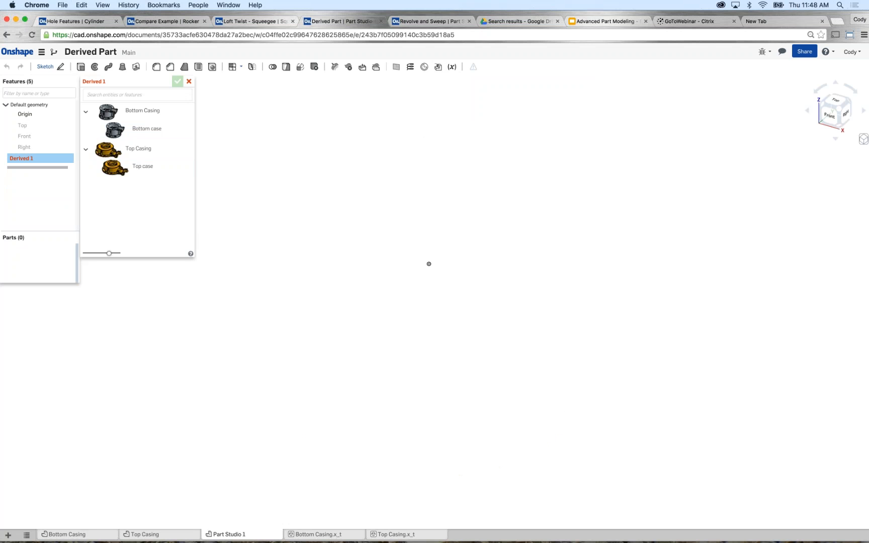
{"action": "left_click", "coordinate": [127, 130]}
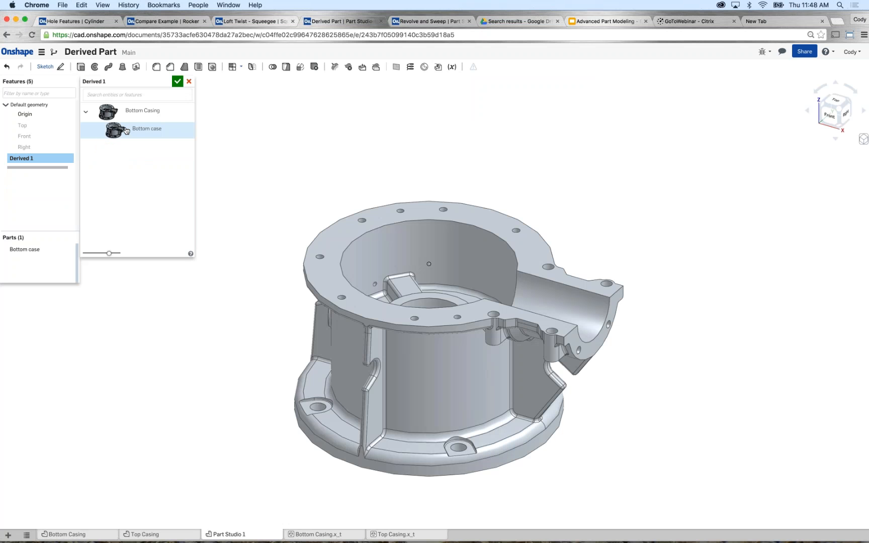
{"action": "left_click", "coordinate": [177, 81]}
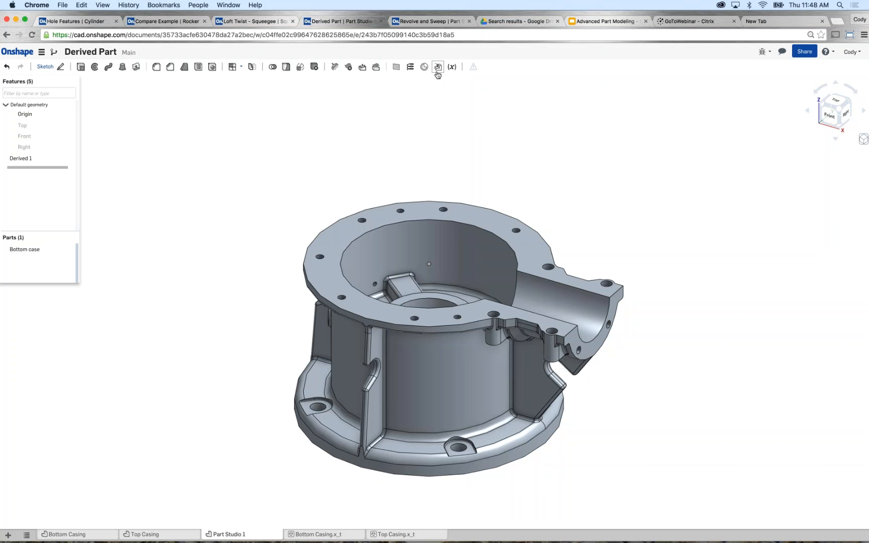
{"action": "left_click", "coordinate": [438, 67]}
{"action": "left_click", "coordinate": [132, 169]}
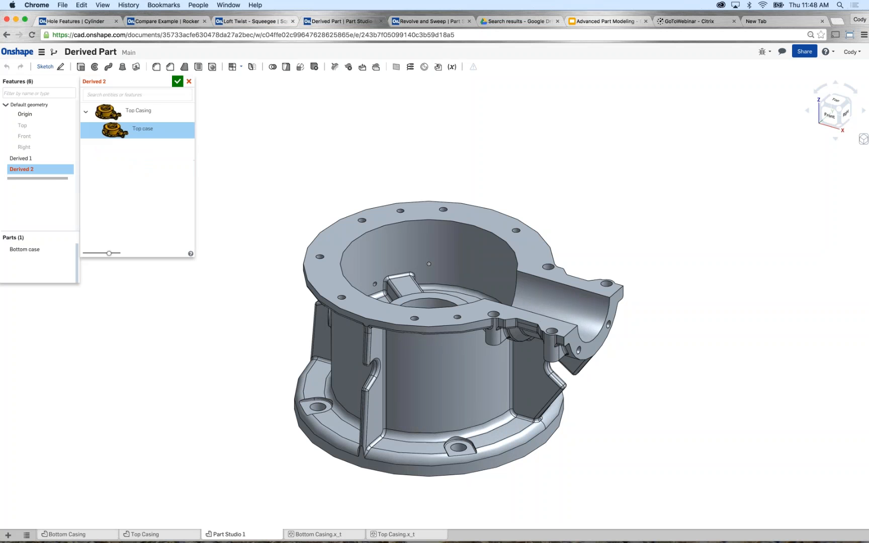
{"action": "left_click", "coordinate": [177, 81]}
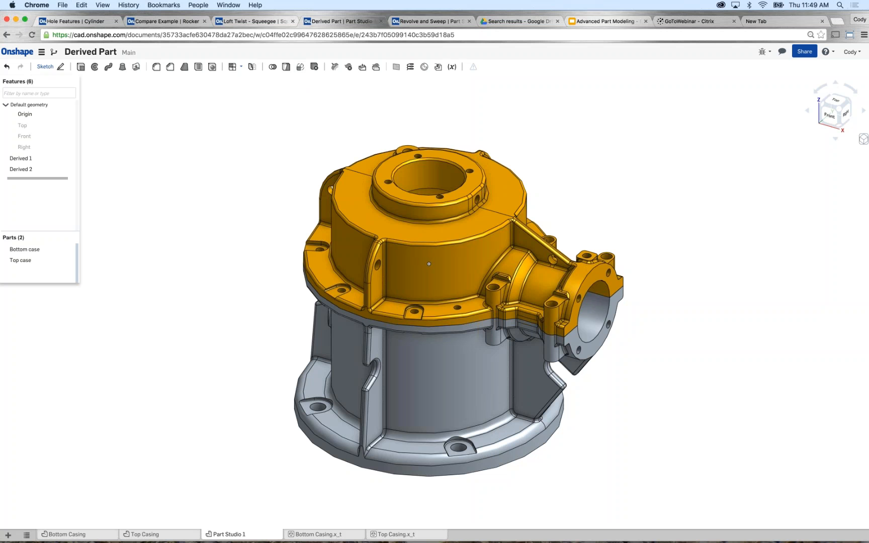
- Start a sketch on the end face of the side outlet's flange, viewed straight on
{"action": "middle_click_drag", "start_coordinate": [276, 213], "coordinate": [257, 198]}
{"action": "scroll", "coordinate": [582, 263], "scroll_direction": "up", "scroll_amount": 5}
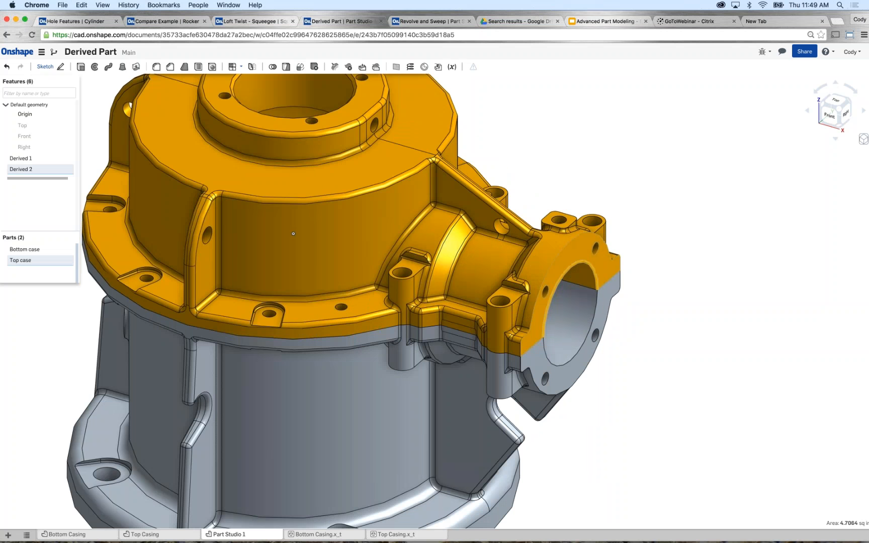
{"action": "left_click", "coordinate": [294, 233]}
{"action": "key", "text": "shift+s"}
{"action": "key", "text": "n"}
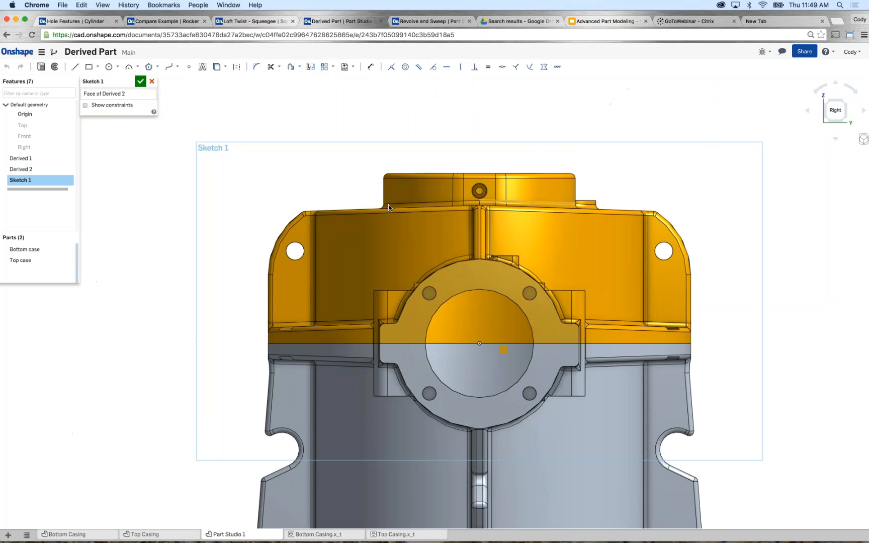
- Sketch a circle about 2.35 in in diameter at the outlet's centre and make it coincident with the bore edge
{"action": "key", "text": "c"}
{"action": "left_click", "coordinate": [480, 343]}
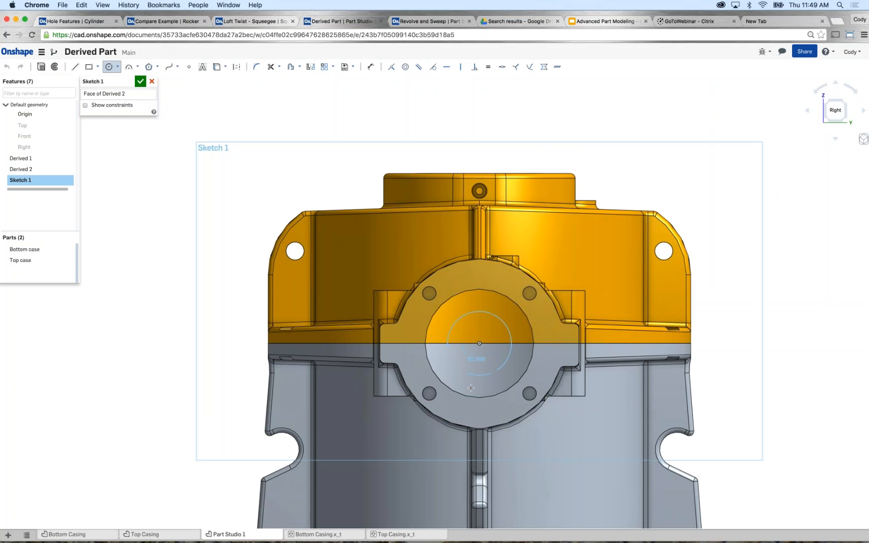
{"action": "left_click", "coordinate": [434, 343]}
{"action": "key", "text": "Escape"}
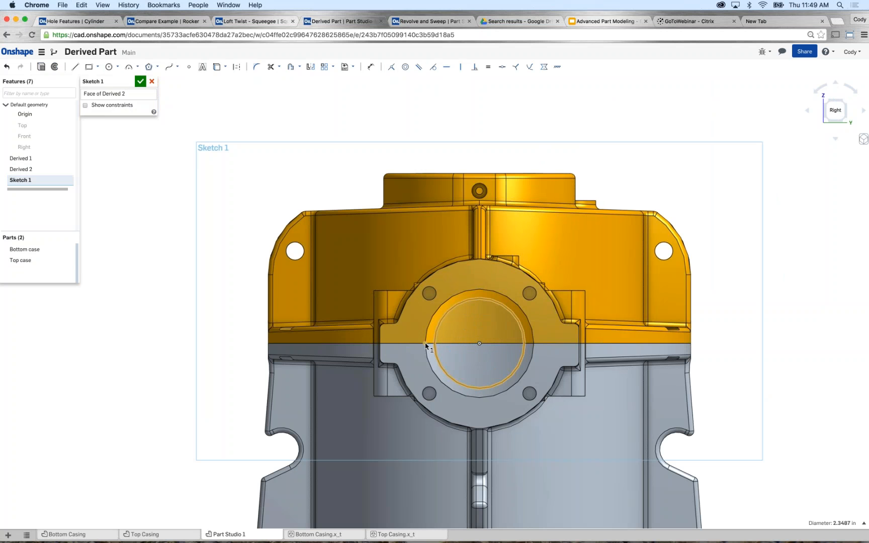
{"action": "key", "text": "c"}
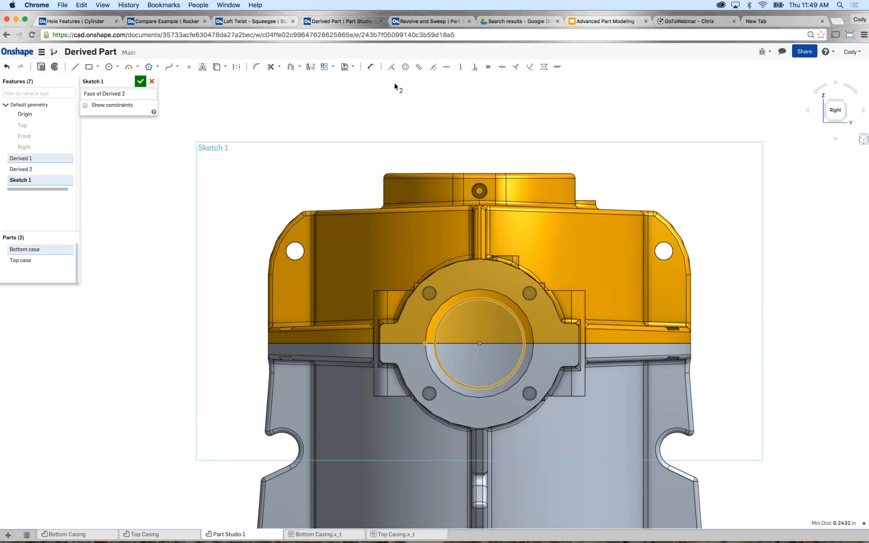
{"action": "left_click", "coordinate": [392, 67]}
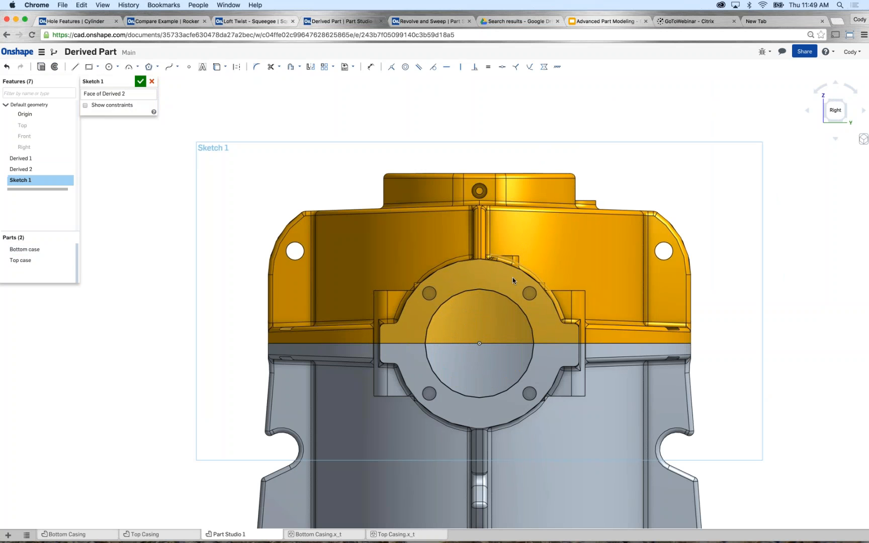
- Sketch a concentric circle about 4.25 in in diameter and make it coincident with the flange's outer round edge
{"action": "key", "text": "c"}
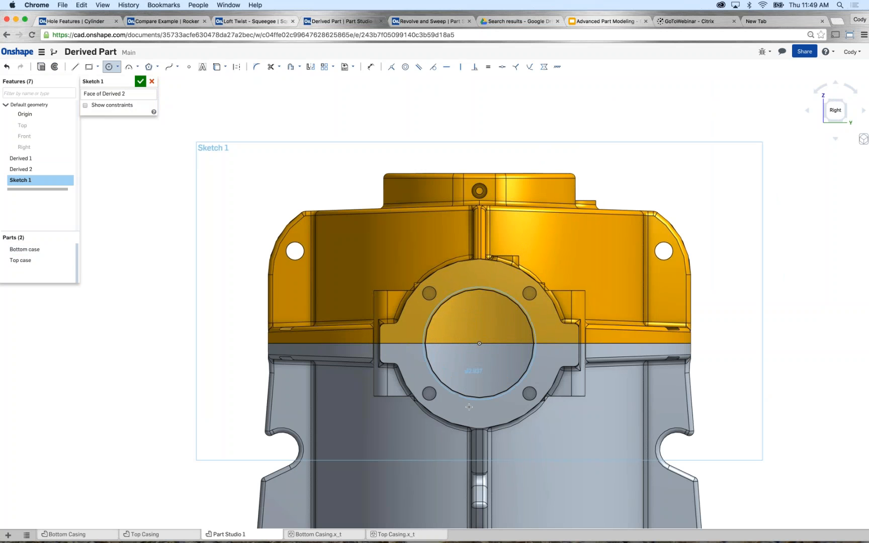
{"action": "left_click", "coordinate": [479, 343]}
{"action": "left_click", "coordinate": [460, 419]}
{"action": "key", "text": "Escape"}
{"action": "left_click", "coordinate": [403, 317]}
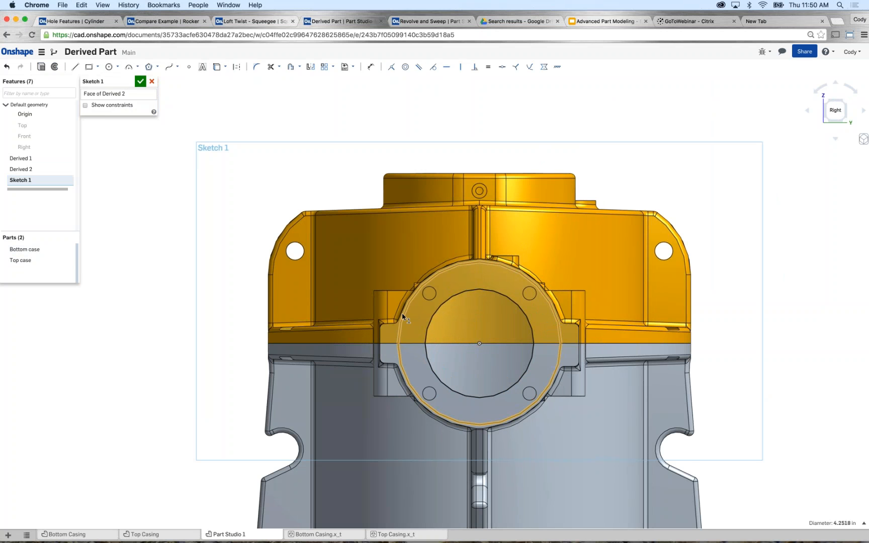
{"action": "scroll", "coordinate": [403, 317], "scroll_direction": "up", "scroll_amount": 5}
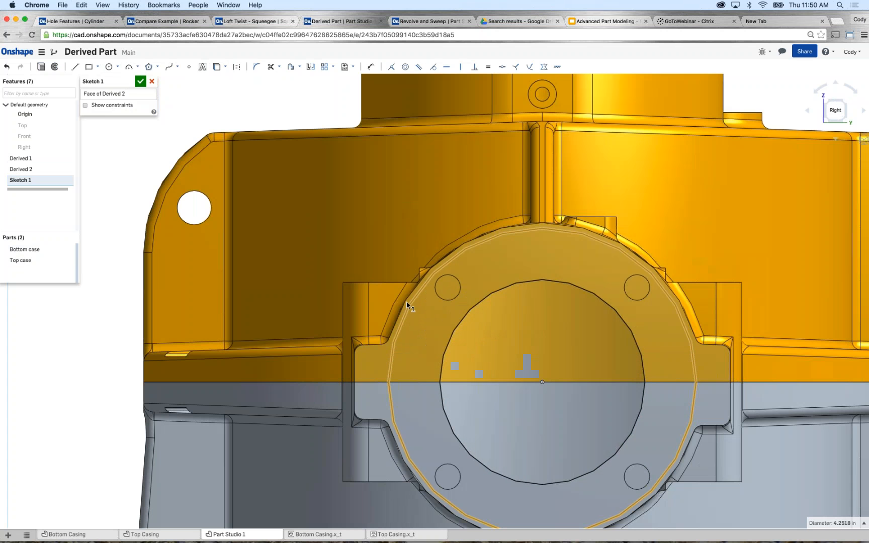
{"action": "scroll", "coordinate": [406, 303], "scroll_direction": "up", "scroll_amount": 1}
{"action": "left_click", "coordinate": [406, 302]}
{"action": "scroll", "coordinate": [401, 89], "scroll_direction": "down", "scroll_amount": 2}
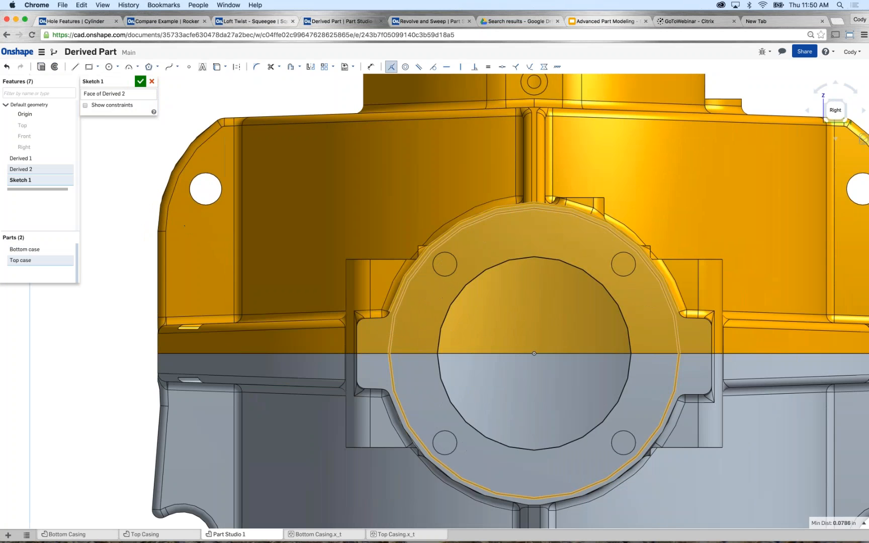
{"action": "left_click", "coordinate": [391, 67]}
{"action": "scroll", "coordinate": [312, 103], "scroll_direction": "down", "scroll_amount": 6}
{"action": "scroll", "coordinate": [377, 174], "scroll_direction": "up", "scroll_amount": 3}
- Project the edges of the flange's four bolt holes into the sketch with the Use tool
{"action": "right_click_drag", "start_coordinate": [408, 247], "coordinate": [466, 206]}
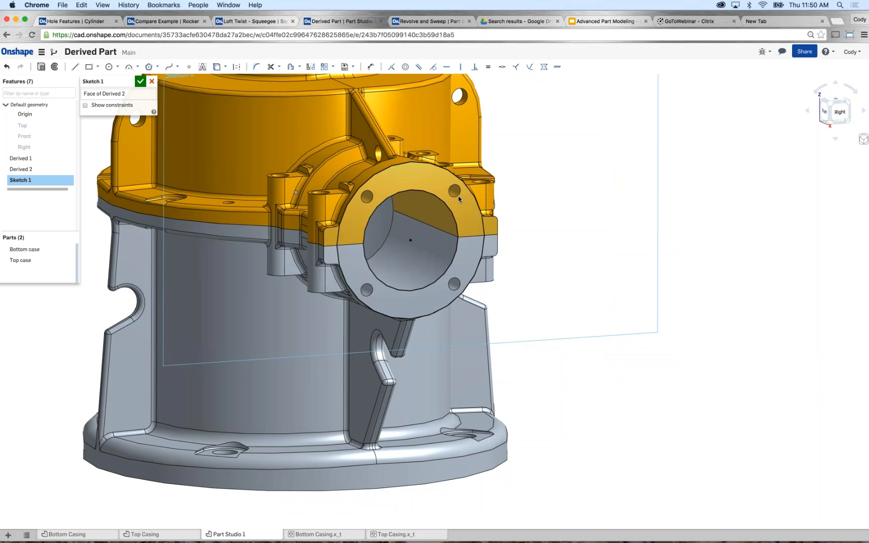
{"action": "left_click", "coordinate": [458, 197]}
{"action": "left_click", "coordinate": [369, 204]}
{"action": "left_click", "coordinate": [374, 292]}
{"action": "left_click", "coordinate": [459, 284]}
{"action": "left_click", "coordinate": [217, 68]}
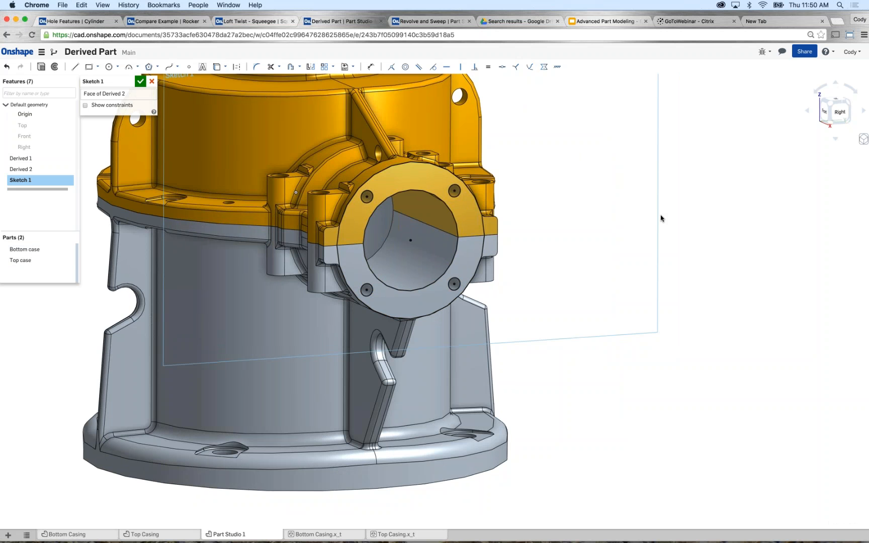
- Extrude the ring-shaped flange sketch with its bolt holes 0.5 in as a separate part
{"action": "scroll", "coordinate": [650, 235], "scroll_direction": "down", "scroll_amount": 5}
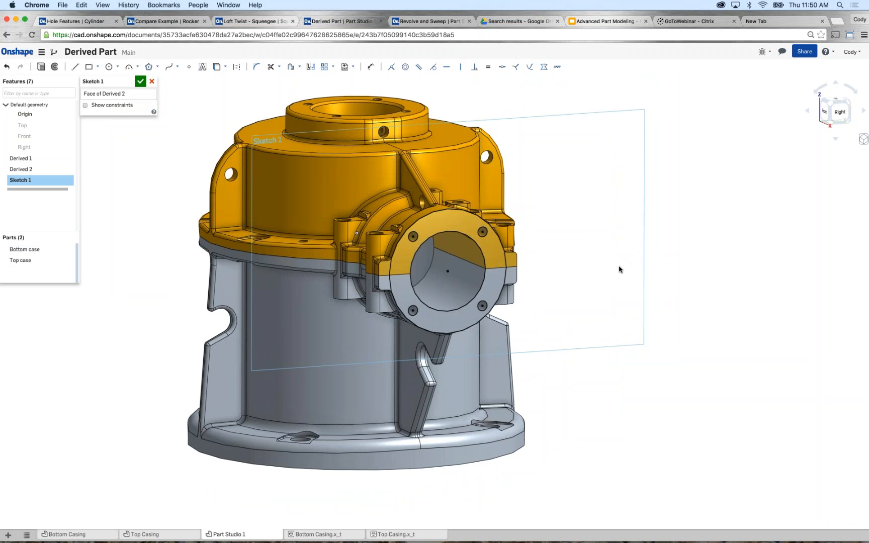
{"action": "key", "text": "shift+e"}
{"action": "type", "text": ".5"}
{"action": "key", "text": "Return"}
{"action": "key", "text": "Return"}
{"action": "right_click_drag", "start_coordinate": [155, 179], "coordinate": [181, 187]}
{"action": "right_click", "coordinate": [182, 187]}
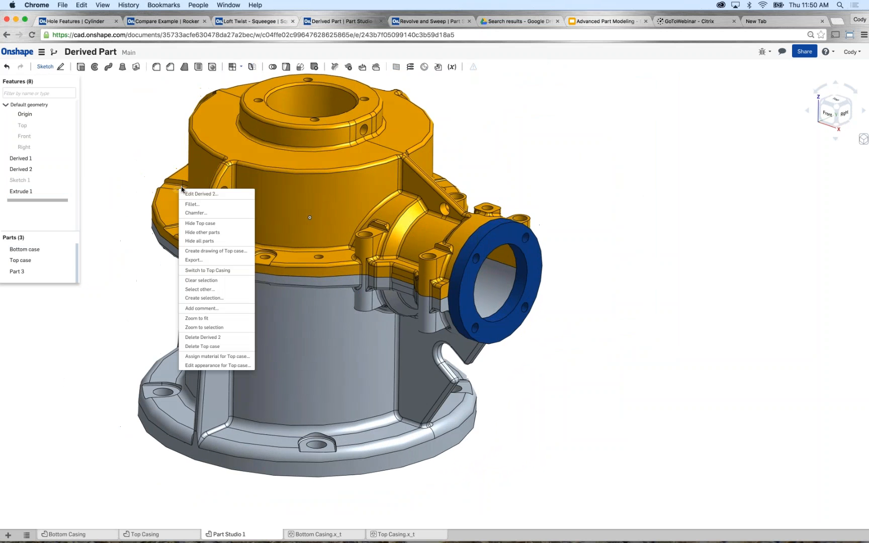
{"action": "left_click", "coordinate": [132, 164]}
{"action": "right_click_drag", "start_coordinate": [137, 164], "coordinate": [150, 171]}
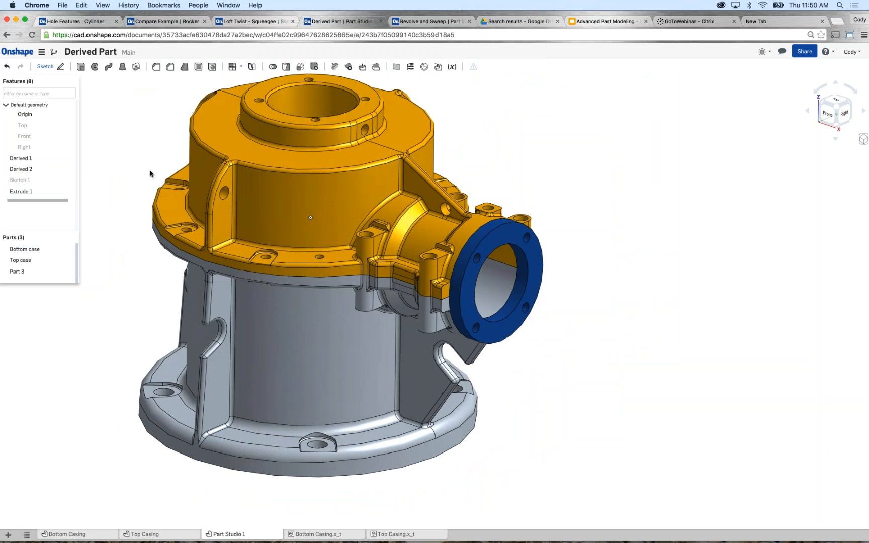
{"action": "middle_click_drag", "start_coordinate": [149, 174], "coordinate": [163, 178]}
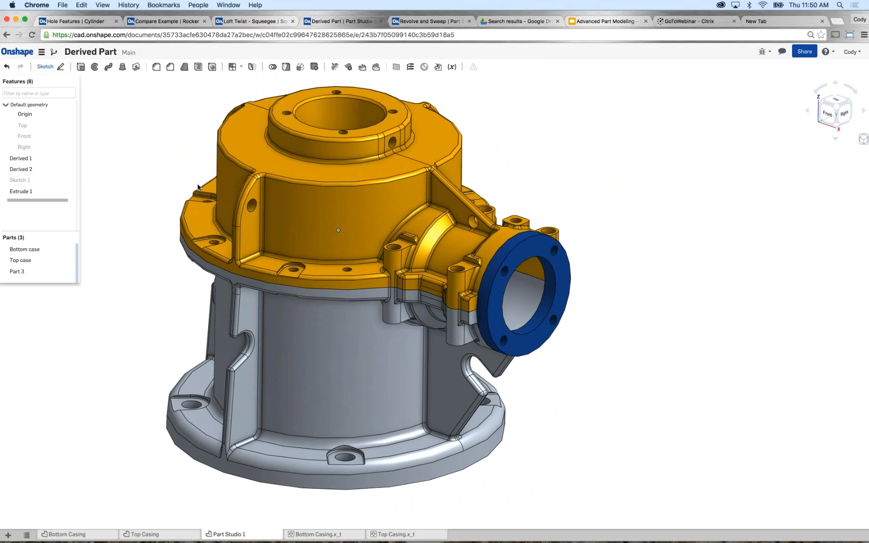
- In the Bottom Casing studio, use Move Face with the Offset type to offset the outlet's half-round bore face by 0.75 in
{"action": "left_click", "coordinate": [65, 534]}
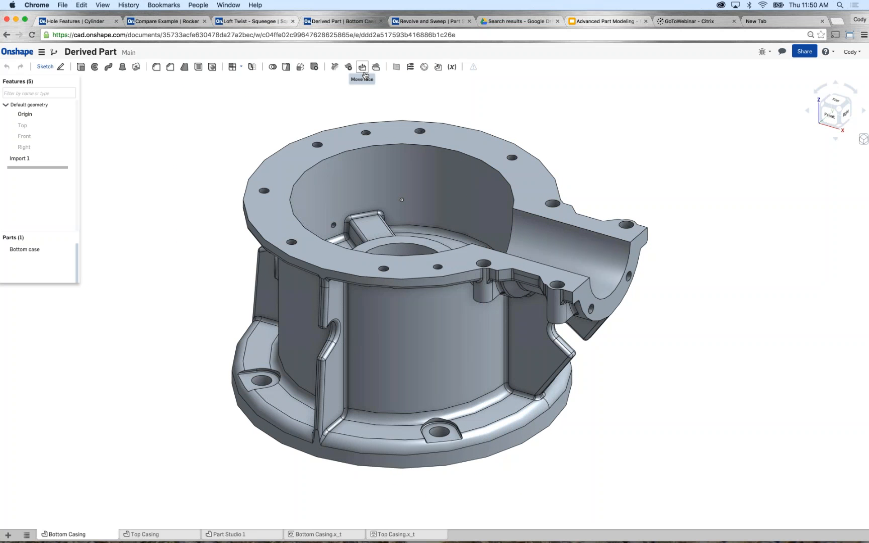
{"action": "left_click", "coordinate": [363, 70]}
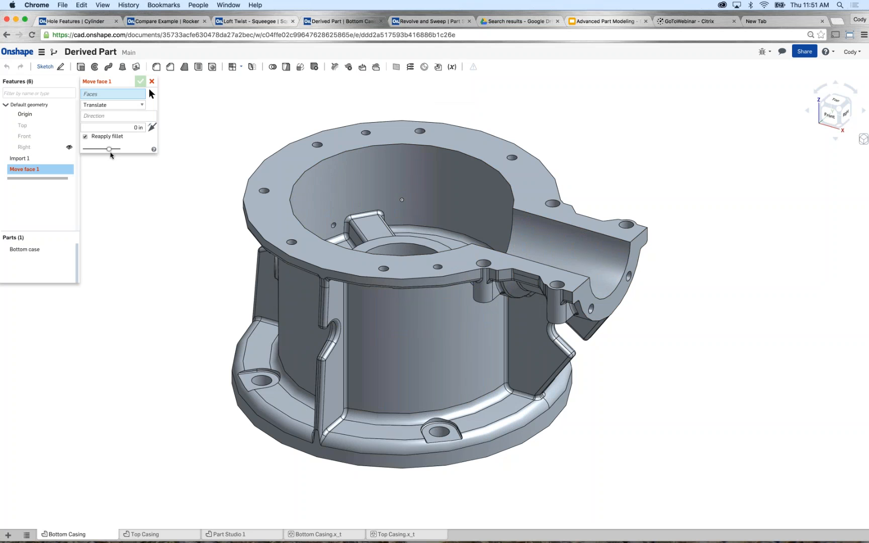
{"action": "left_click", "coordinate": [116, 105]}
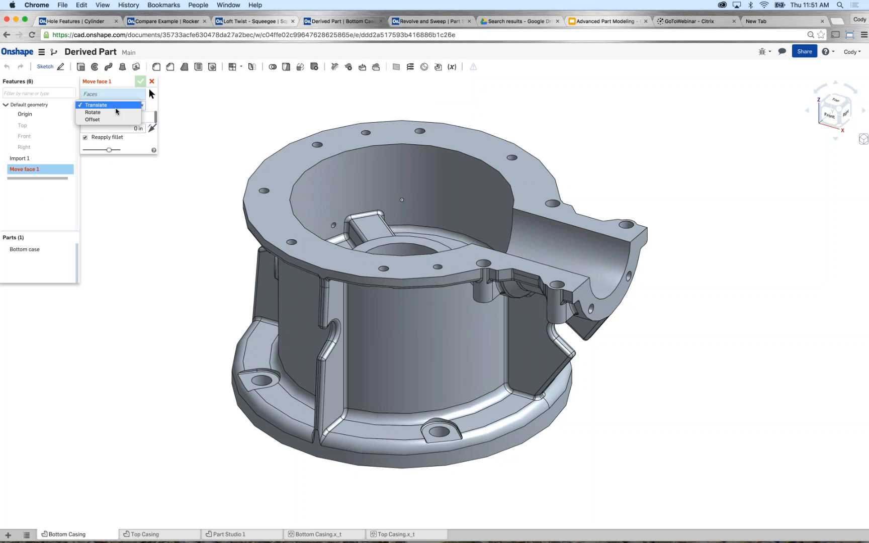
{"action": "left_click", "coordinate": [107, 120]}
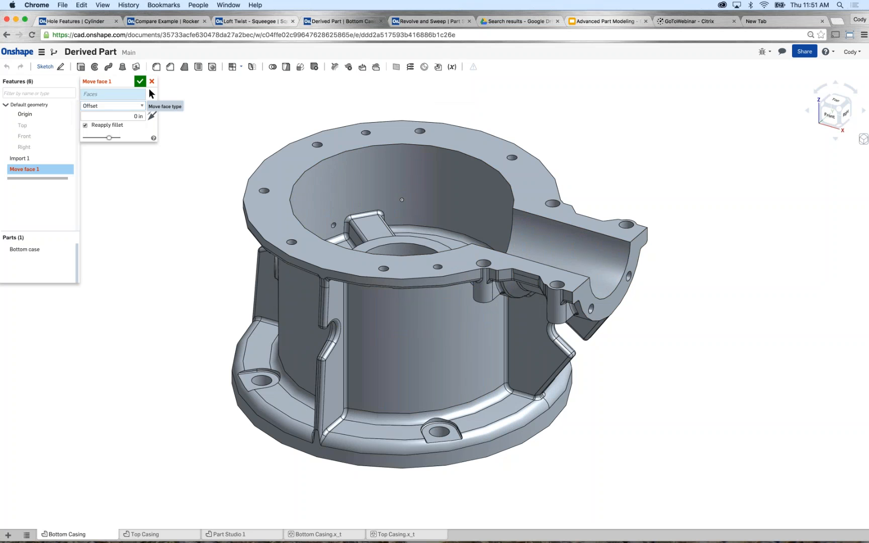
{"action": "left_click", "coordinate": [572, 262]}
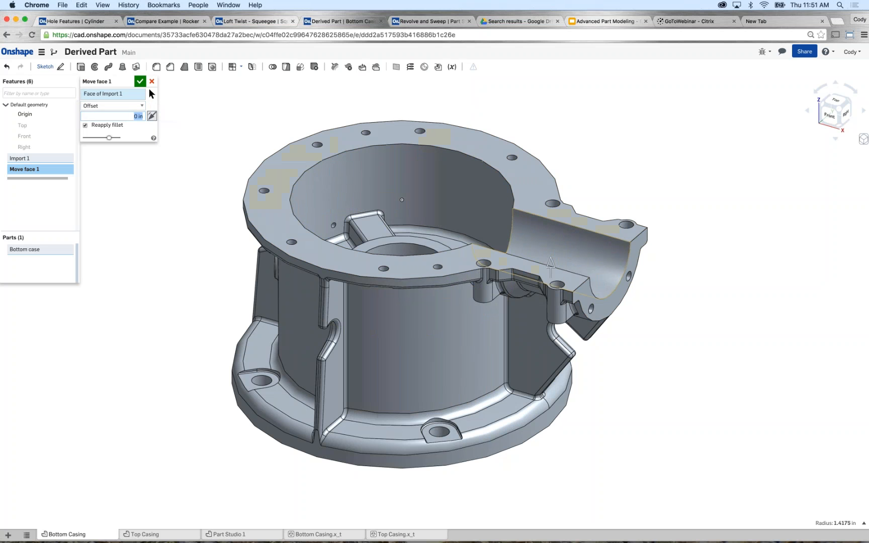
{"action": "type", "text": ".75"}
{"action": "key", "text": "Return"}
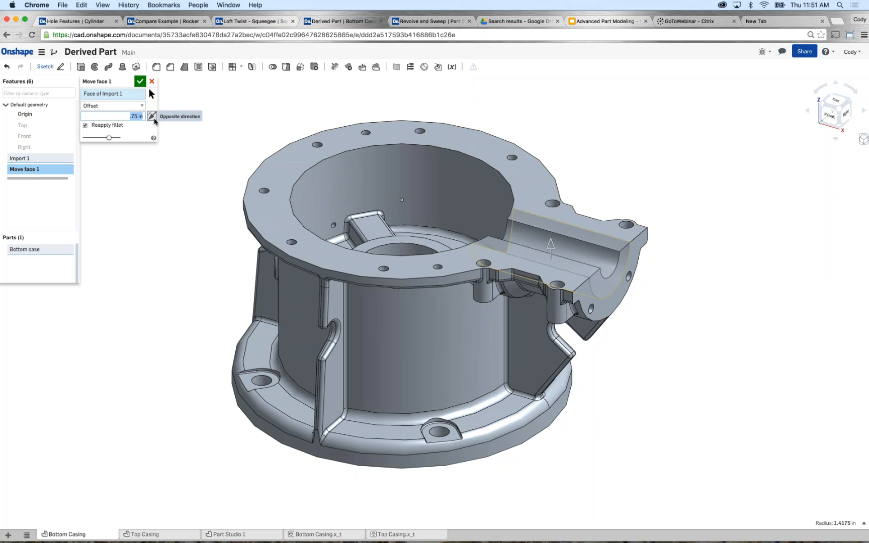
{"action": "right_click_drag", "start_coordinate": [307, 114], "coordinate": [278, 107]}
{"action": "scroll", "coordinate": [537, 253], "scroll_direction": "up", "scroll_amount": 2}
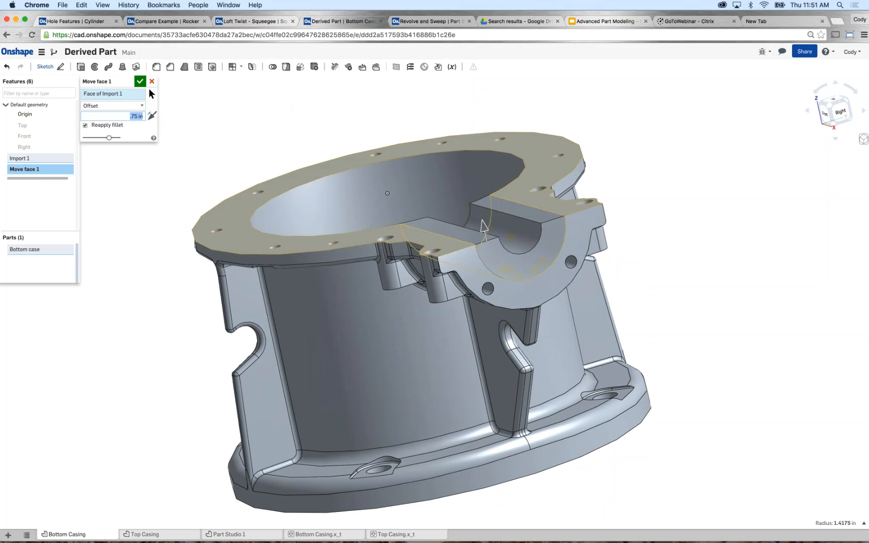
{"action": "key", "text": "Return"}
{"action": "right_click_drag", "start_coordinate": [147, 222], "coordinate": [145, 224]}
{"action": "left_click", "coordinate": [128, 206]}
- In the Top Casing studio, use Move Face with the Offset type to offset the outlet's half-round bore face by 0.75 in
{"action": "left_click", "coordinate": [145, 534]}
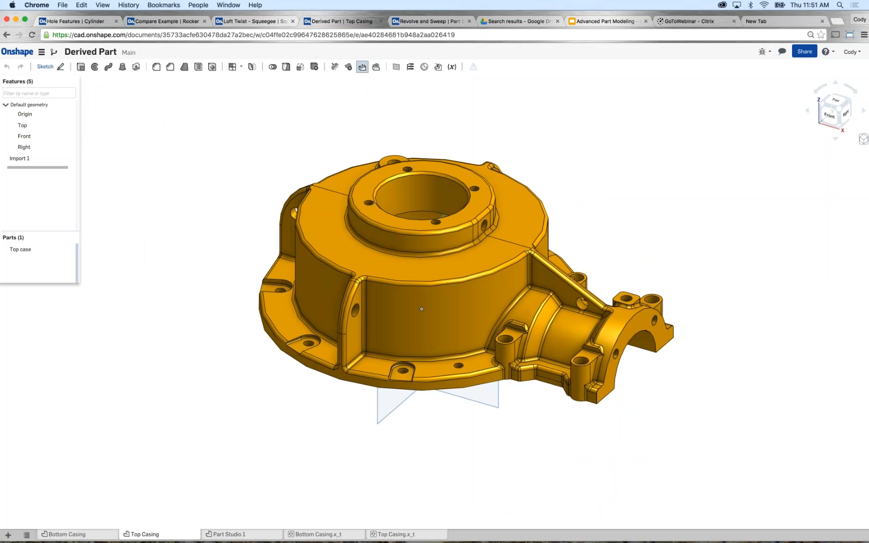
{"action": "left_click", "coordinate": [362, 67]}
{"action": "right_click_drag", "start_coordinate": [210, 229], "coordinate": [188, 173]}
{"action": "left_click", "coordinate": [168, 111]}
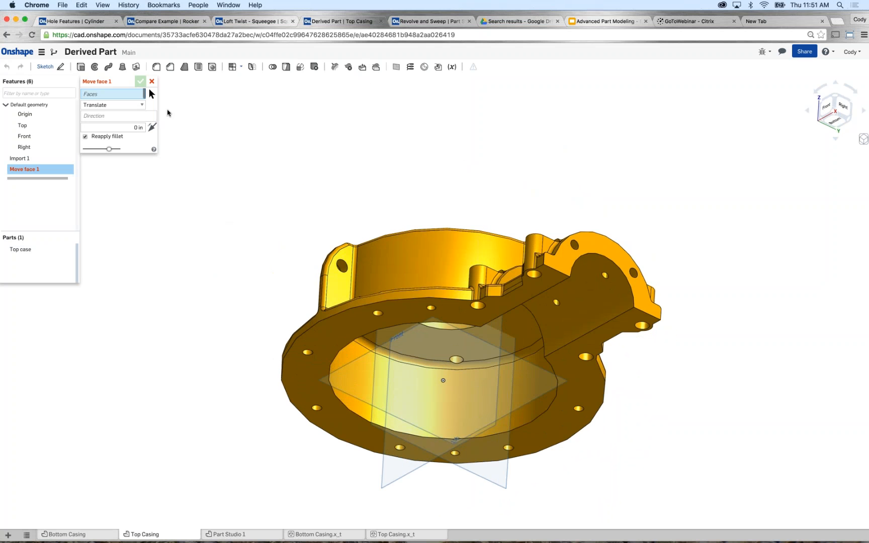
{"action": "left_click", "coordinate": [600, 308]}
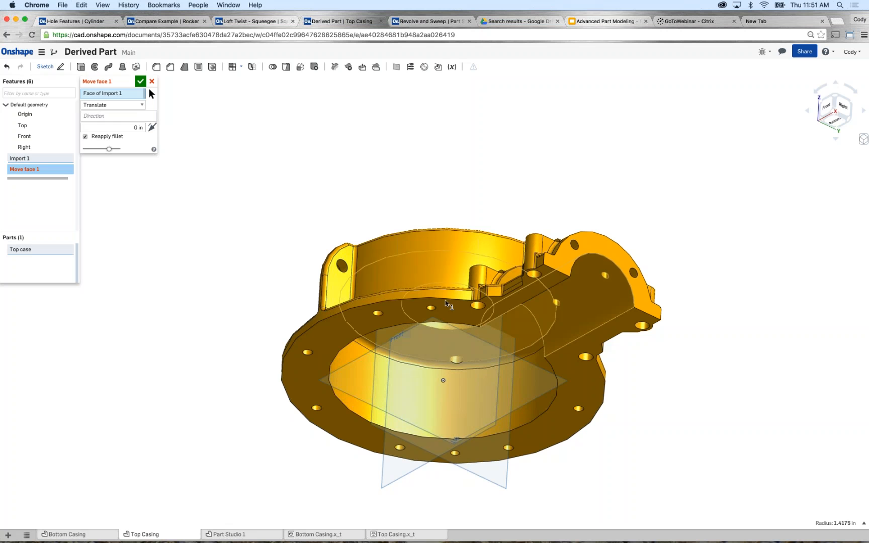
{"action": "left_click", "coordinate": [120, 107]}
{"action": "left_click", "coordinate": [115, 120]}
{"action": "type", "text": ".75"}
{"action": "key", "text": "Return"}
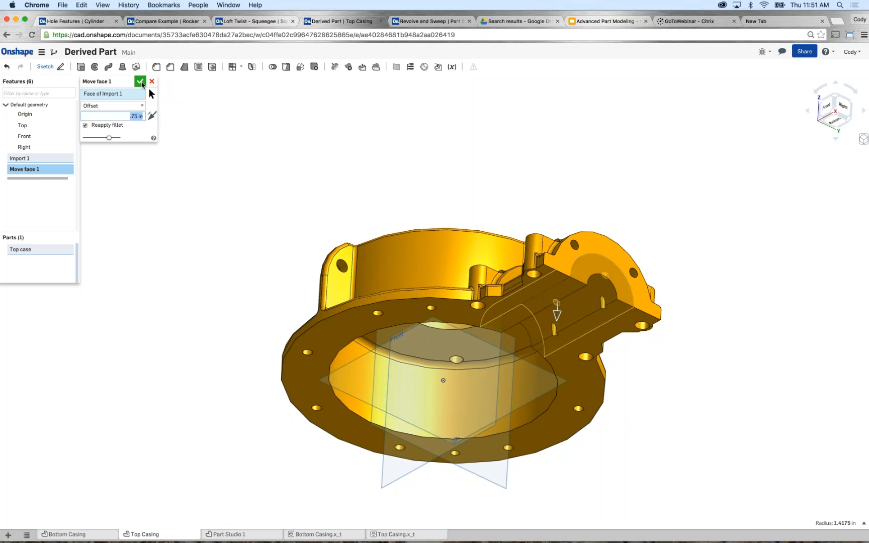
{"action": "key", "text": "Return"}
{"action": "right_click_drag", "start_coordinate": [242, 181], "coordinate": [181, 221]}
{"action": "left_click", "coordinate": [177, 222]}
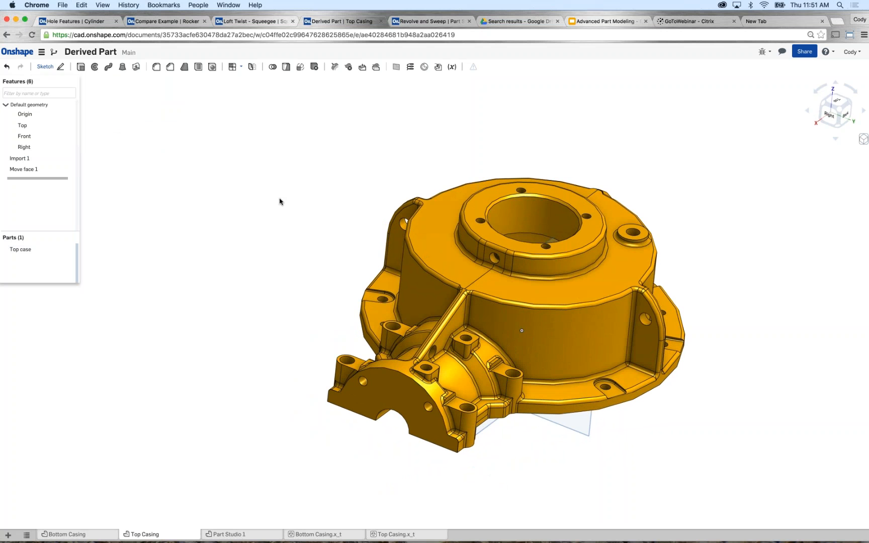
- Return to Part Studio 1 and examine the blue flange's center hole against the edited bores of the derived casings
{"action": "left_click", "coordinate": [240, 536]}
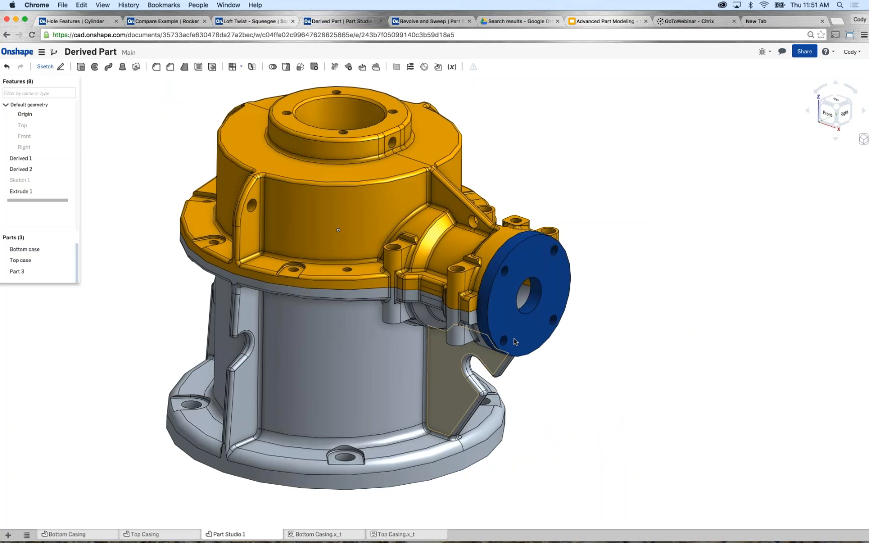
{"action": "scroll", "coordinate": [534, 301], "scroll_direction": "up", "scroll_amount": 1}
{"action": "scroll", "coordinate": [535, 301], "scroll_direction": "up", "scroll_amount": 2}
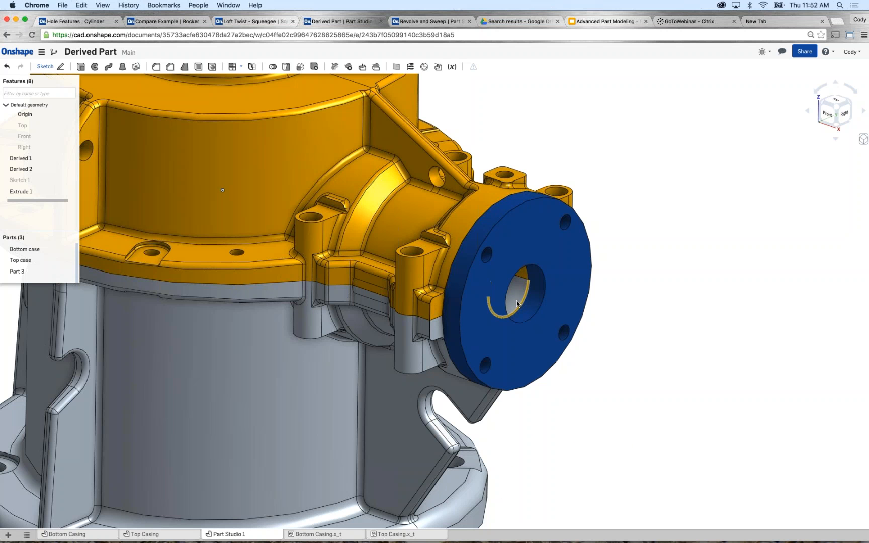
{"action": "scroll", "coordinate": [528, 303], "scroll_direction": "down", "scroll_amount": 2}
{"action": "scroll", "coordinate": [524, 301], "scroll_direction": "down", "scroll_amount": 1}
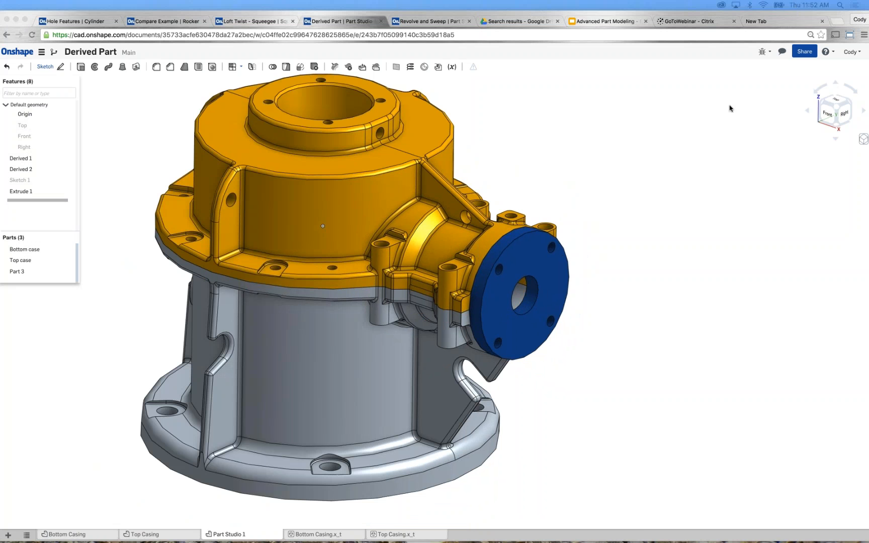
{"action": "left_click", "coordinate": [165, 100]}
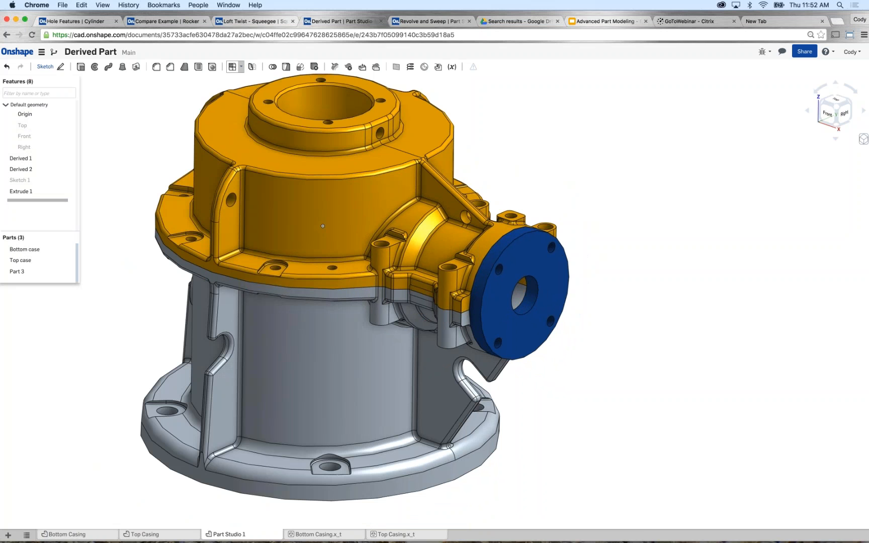
{"action": "left_click", "coordinate": [241, 67]}
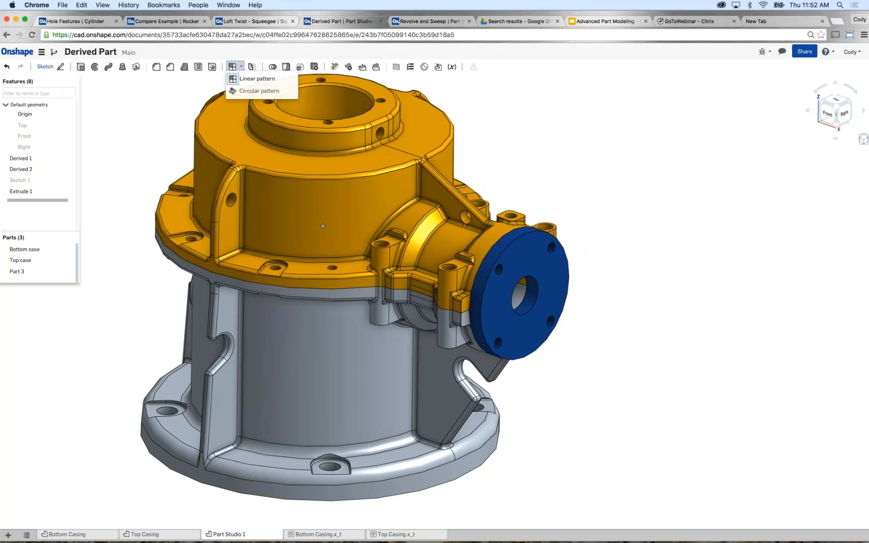
{"action": "left_click", "coordinate": [176, 113]}
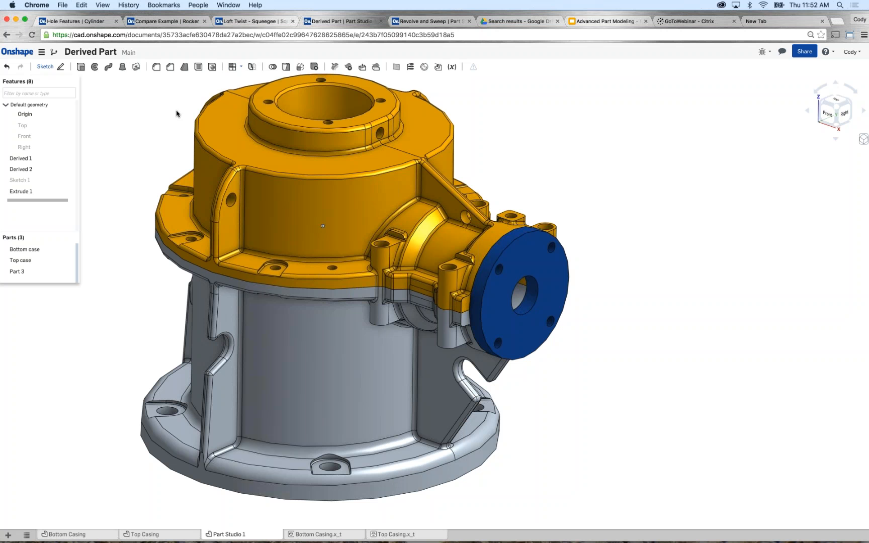
{"action": "middle_click_drag", "start_coordinate": [194, 144], "coordinate": [343, 182]}
{"action": "scroll", "coordinate": [287, 160], "scroll_direction": "down", "scroll_amount": 5}
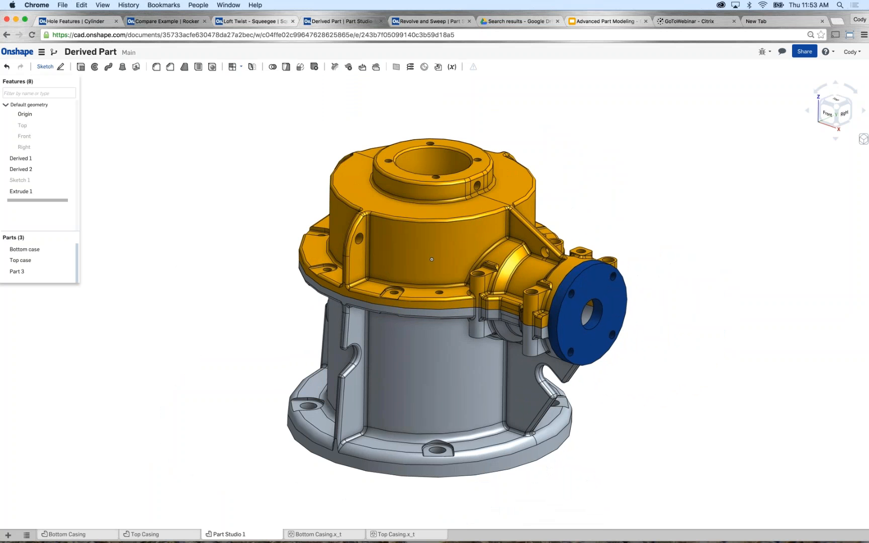
- Open the version history of the Compare Example document and view the form for saving a version of Main
{"action": "left_click", "coordinate": [149, 20]}
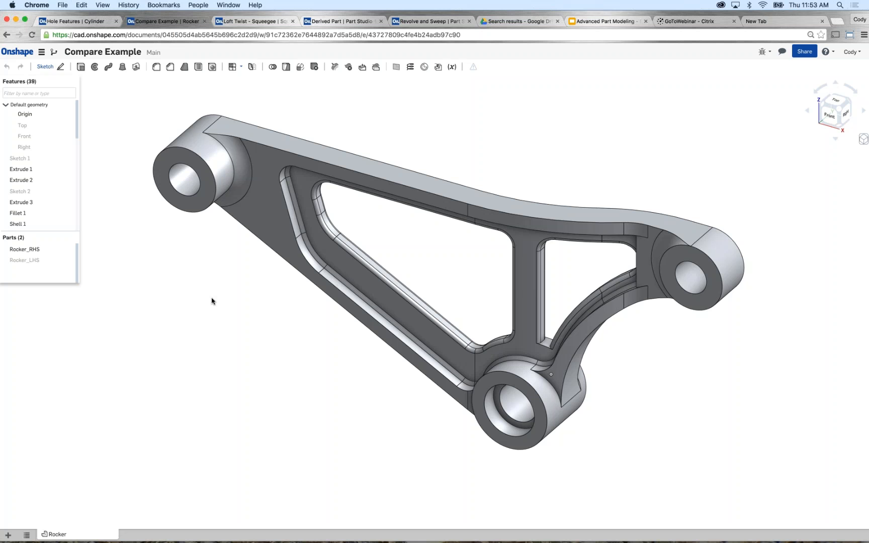
{"action": "left_click", "coordinate": [54, 54]}
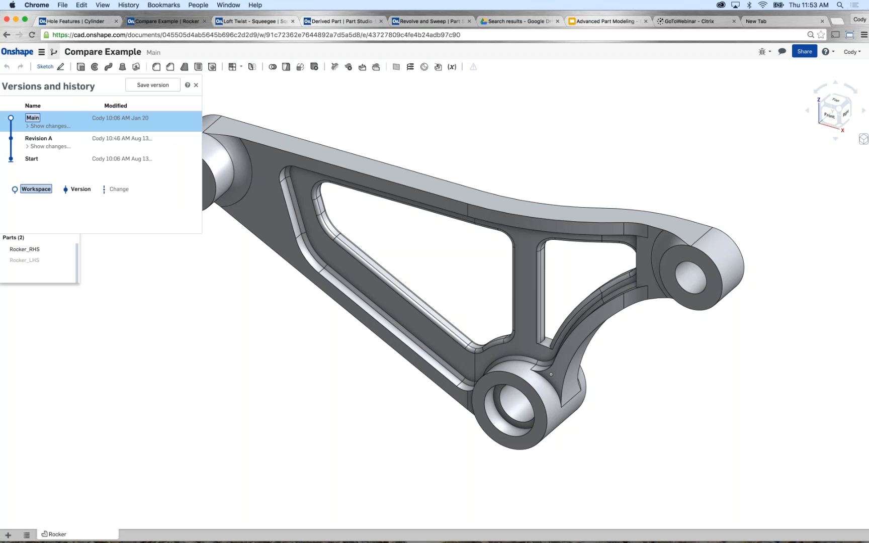
{"action": "left_click", "coordinate": [150, 87]}
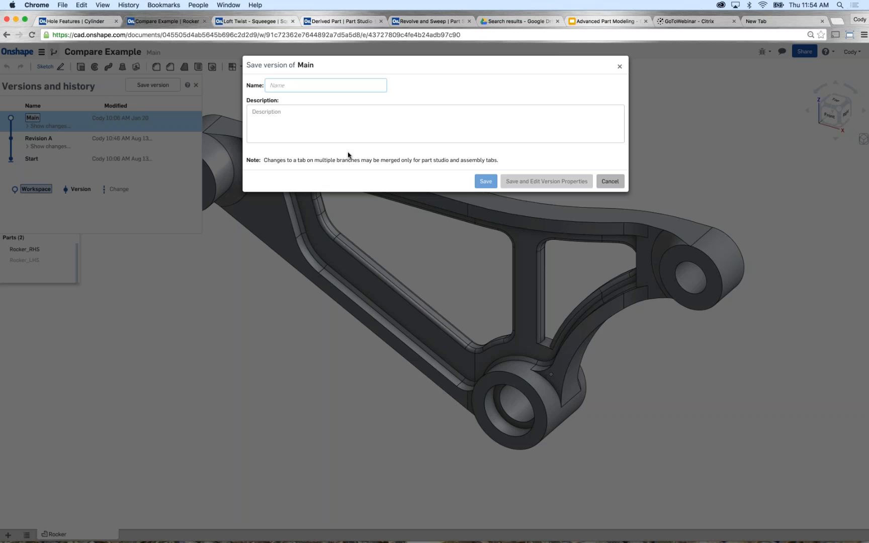
{"action": "left_click", "coordinate": [610, 182]}
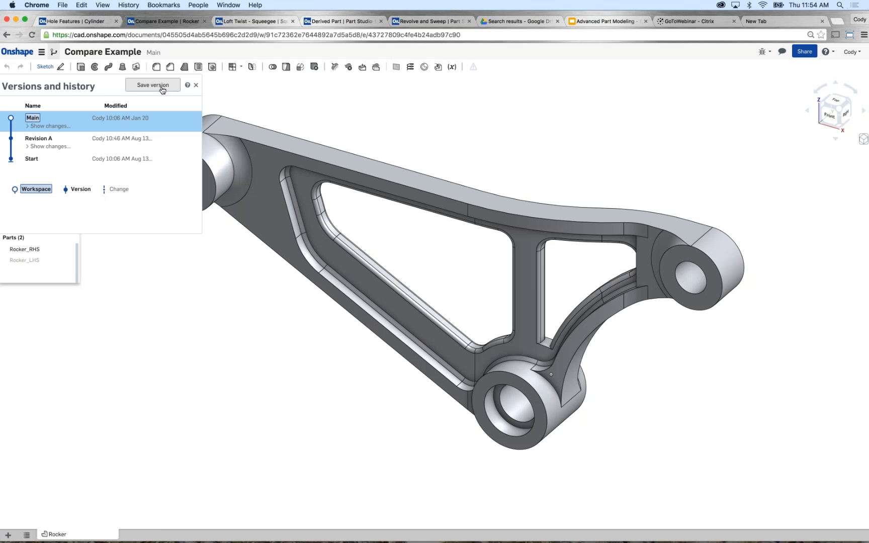
- View Revision A of the rocker, and compare the Main workspace with it
{"action": "left_click", "coordinate": [78, 141]}
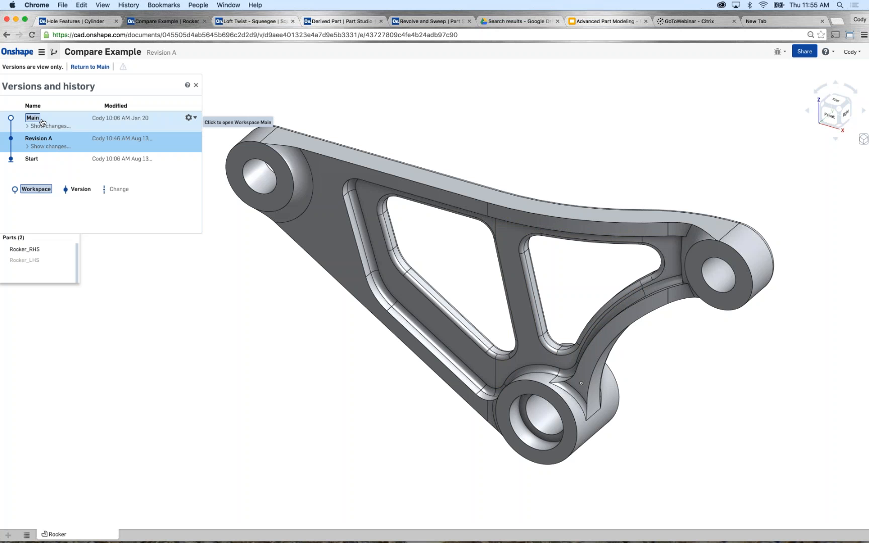
{"action": "left_click", "coordinate": [73, 119]}
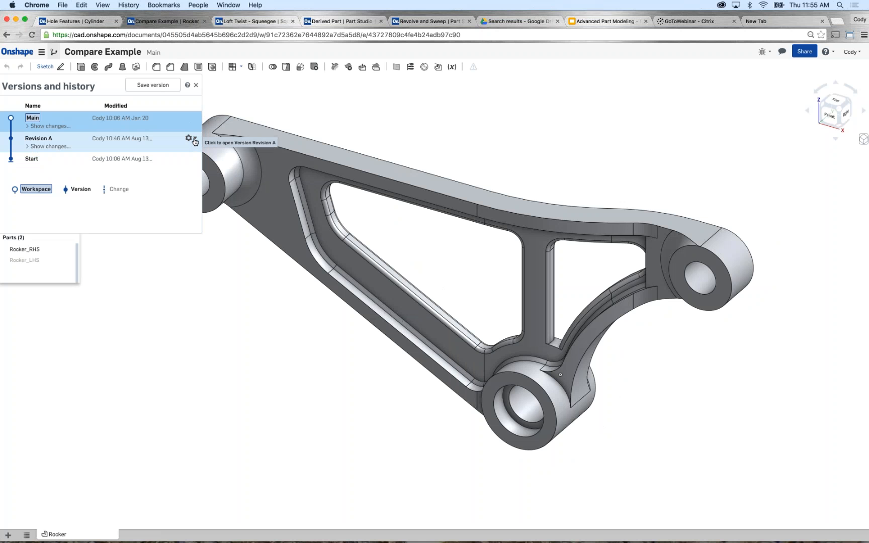
{"action": "left_click", "coordinate": [194, 139]}
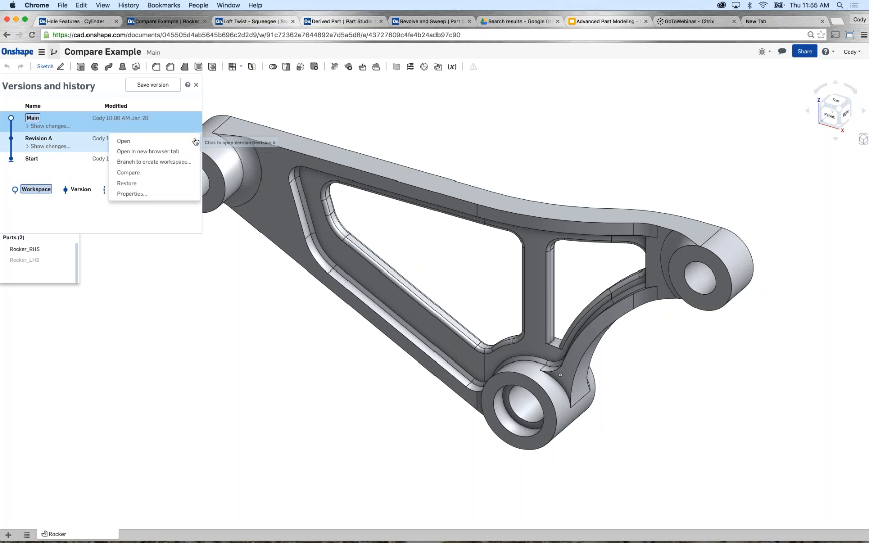
{"action": "left_click", "coordinate": [134, 173]}
{"action": "left_click", "coordinate": [134, 161]}
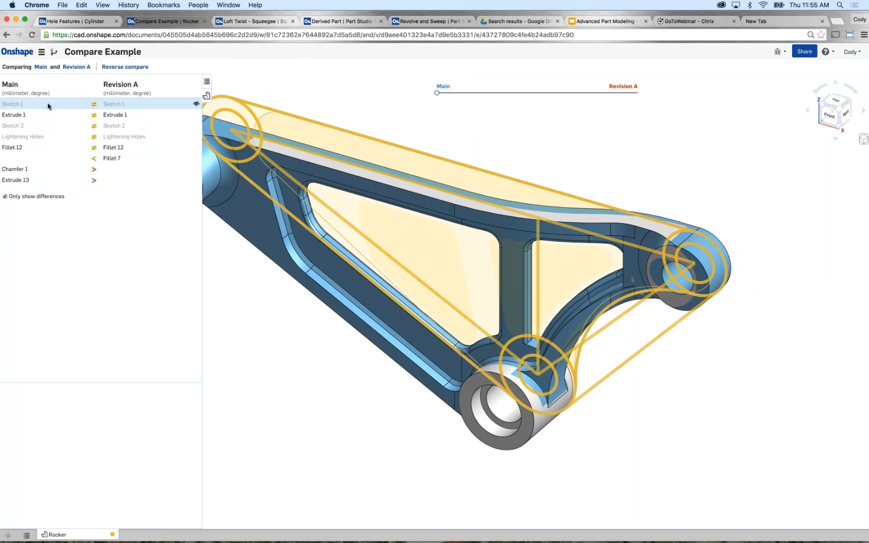
- Inspect the differences between Main and Revision A in Sketch 1, Extrude 1, Fillet 12, Fillet 7 and Chamfer 1
{"action": "left_click", "coordinate": [49, 106]}
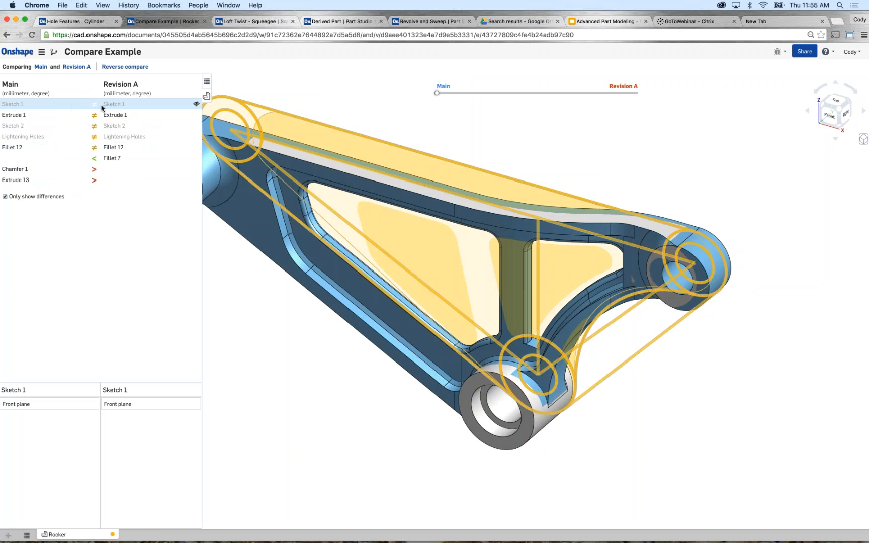
{"action": "left_click", "coordinate": [68, 116]}
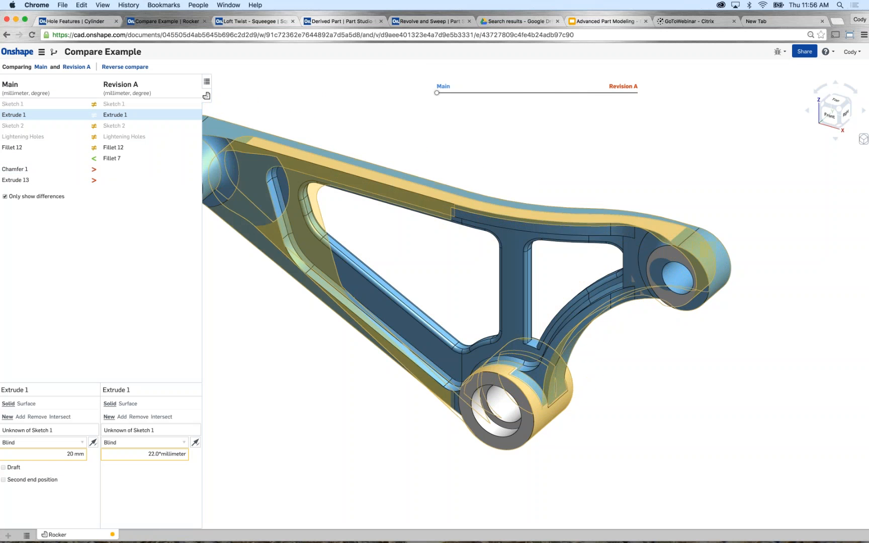
{"action": "left_click", "coordinate": [17, 147]}
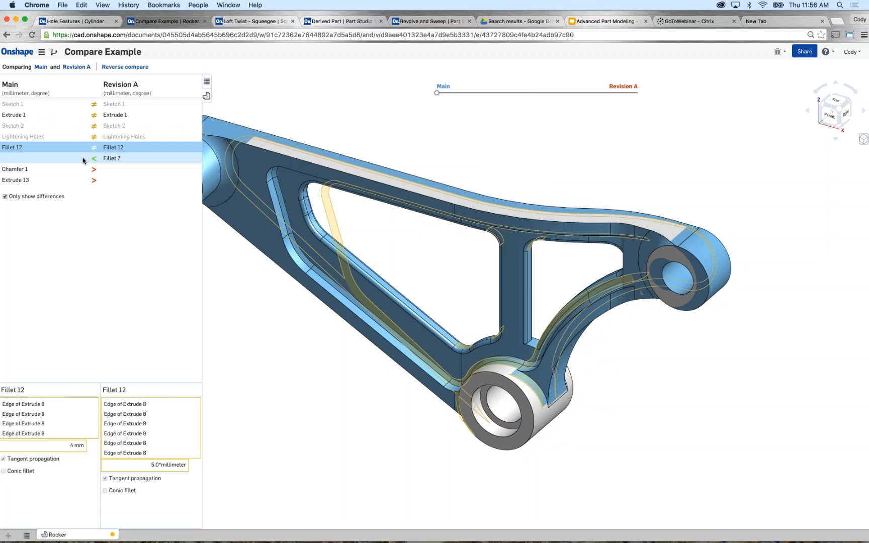
{"action": "left_click", "coordinate": [111, 158]}
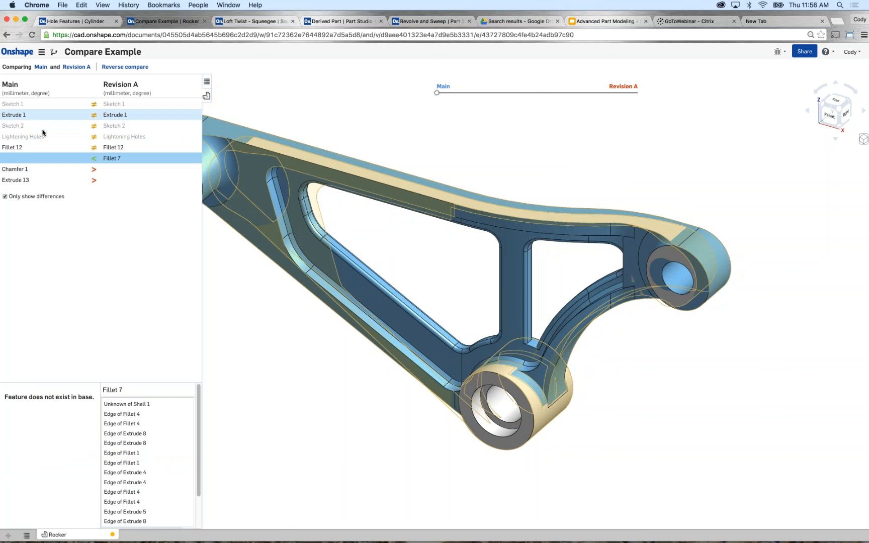
{"action": "left_click", "coordinate": [30, 170]}
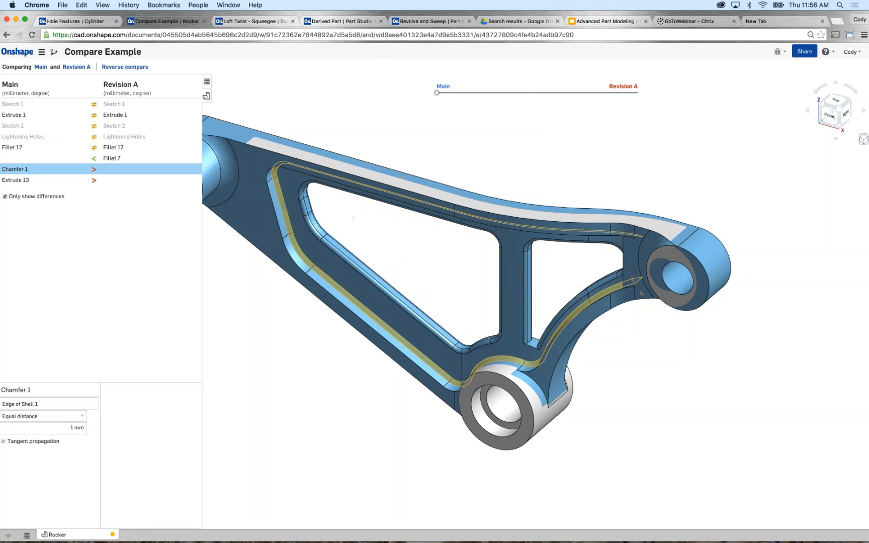
- Hide the list of differences and blend the rocker between Main and Revision A, ending back in the Main workspace
{"action": "left_click", "coordinate": [207, 81]}
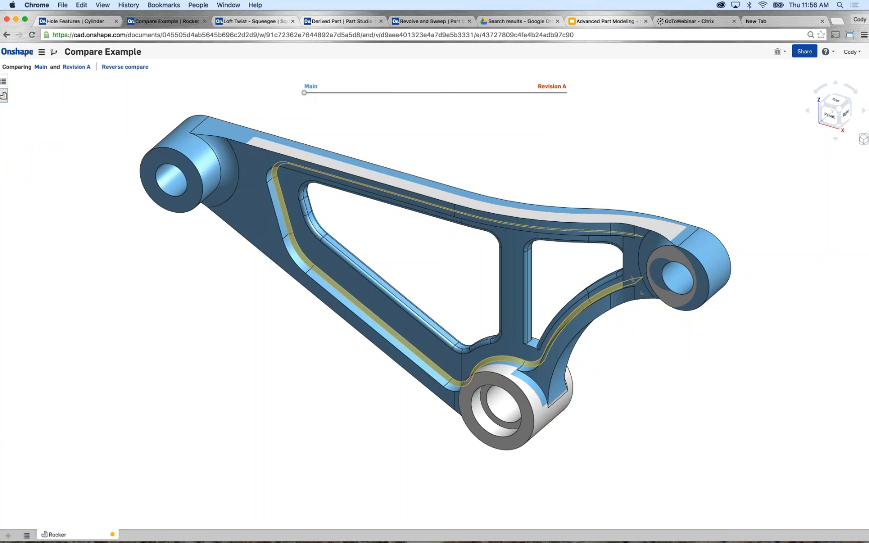
{"action": "left_click_drag", "start_coordinate": [305, 92], "coordinate": [320, 92]}
{"action": "left_click_drag", "start_coordinate": [493, 101], "coordinate": [308, 97]}
{"action": "left_click", "coordinate": [41, 67]}
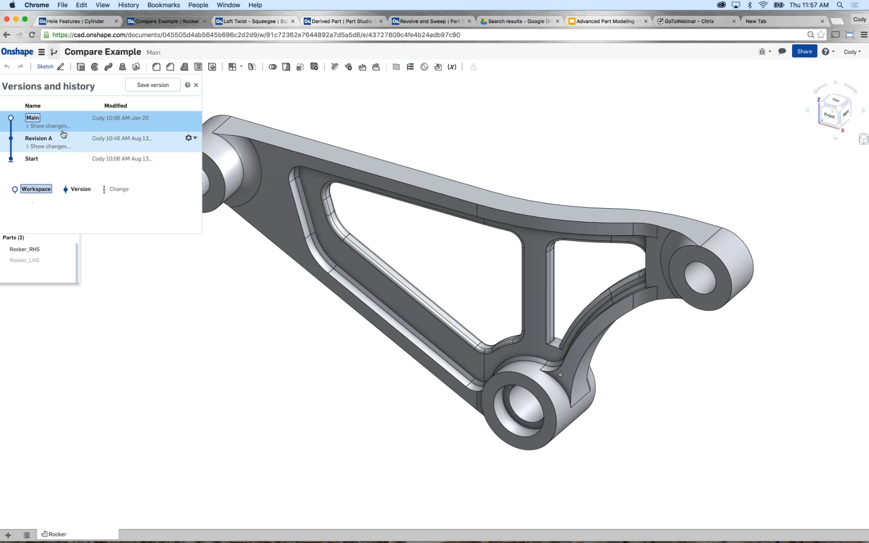
- Review the full list of changes under Revision A and the options for a single change, and close the version history
{"action": "left_click", "coordinate": [62, 147]}
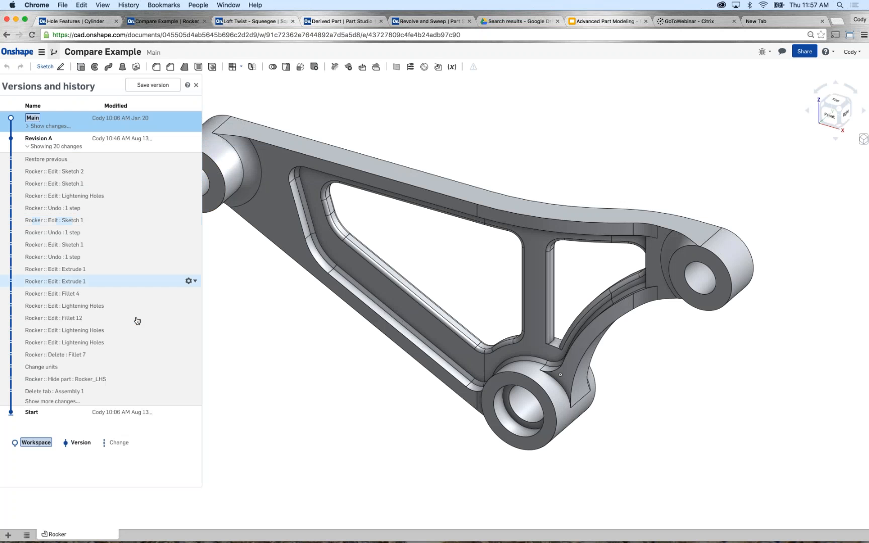
{"action": "left_click", "coordinate": [52, 401]}
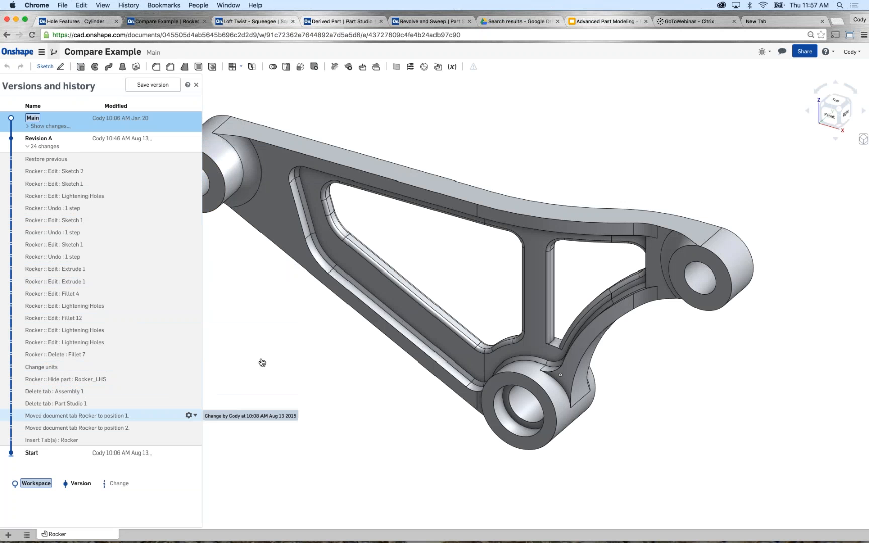
{"action": "left_click", "coordinate": [190, 415]}
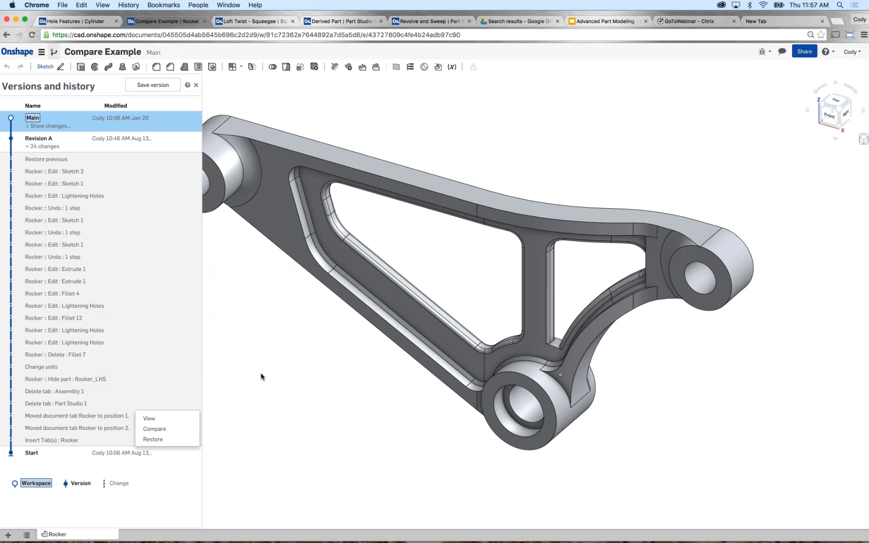
{"action": "left_click", "coordinate": [48, 147]}
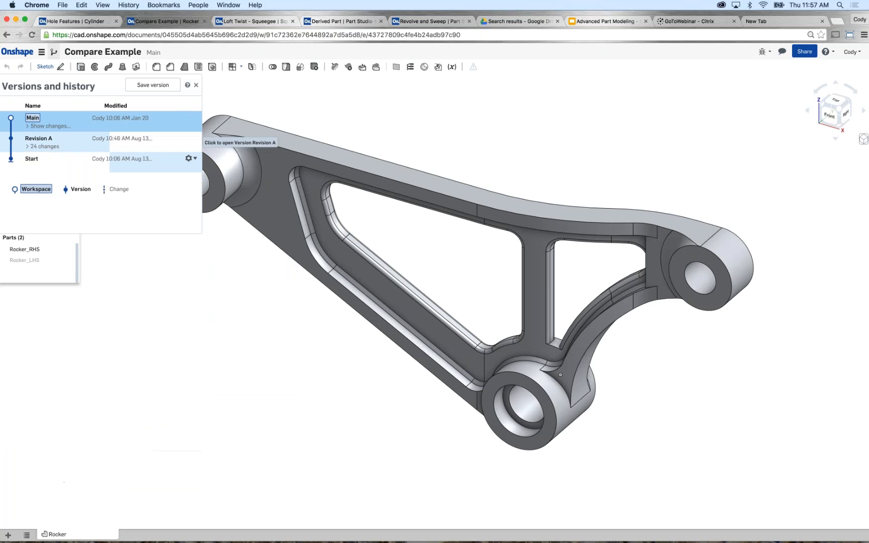
{"action": "left_click", "coordinate": [196, 85]}
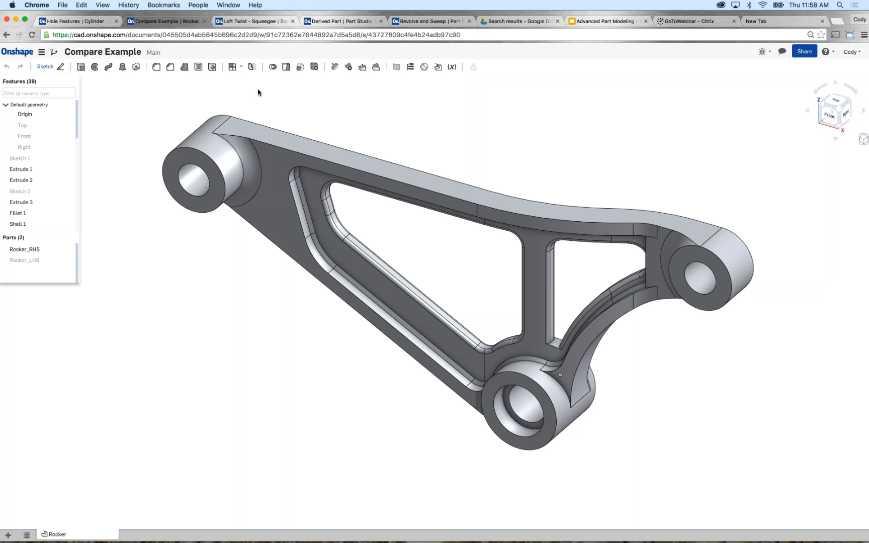
- Switch to the Advanced Part Modeling presentation in Google Slides and present the Next Steps slide full screen
{"action": "left_click", "coordinate": [587, 22]}
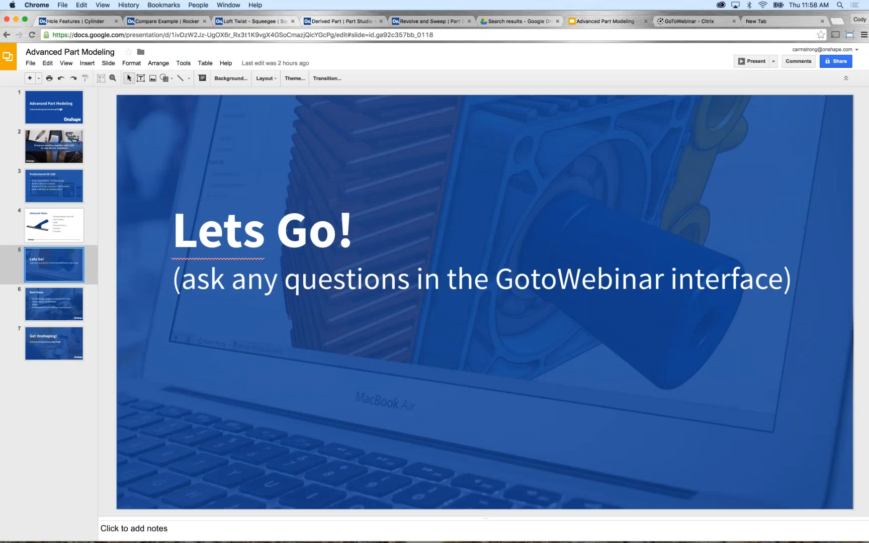
{"action": "left_click", "coordinate": [66, 302]}
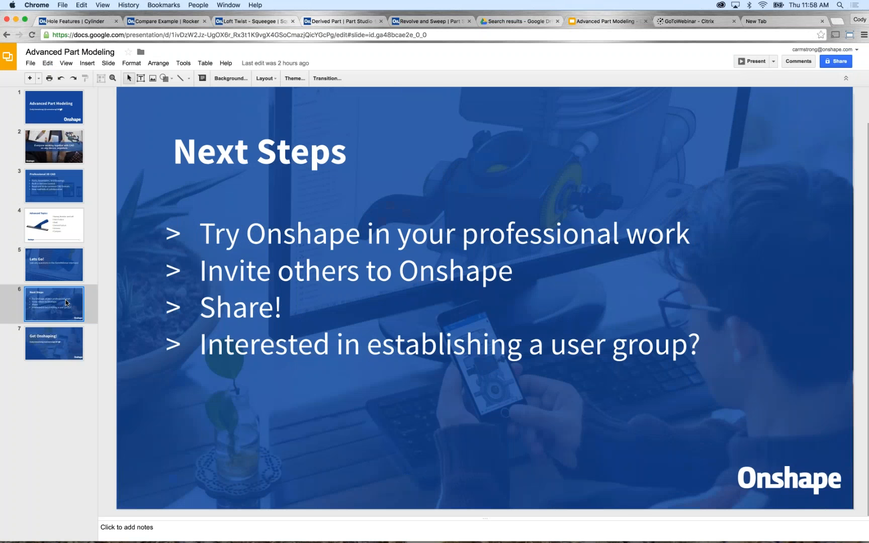
{"action": "left_click", "coordinate": [744, 62]}
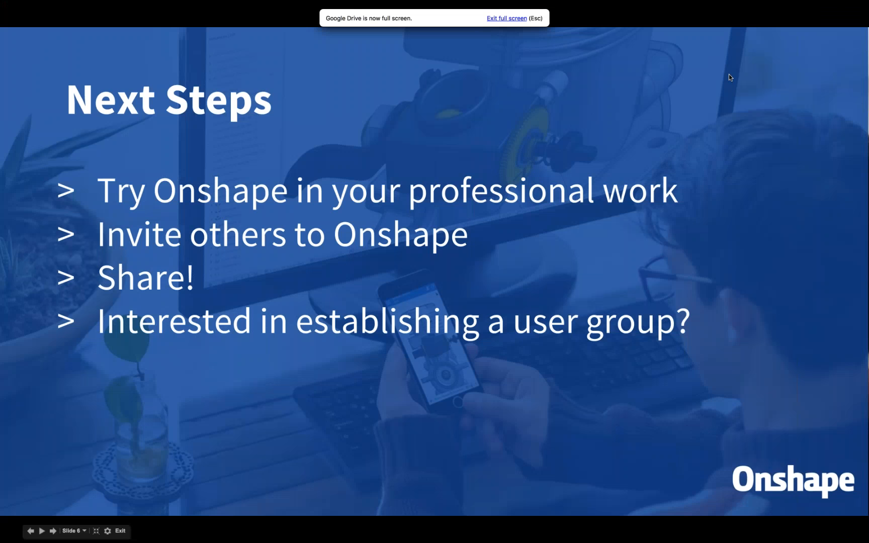